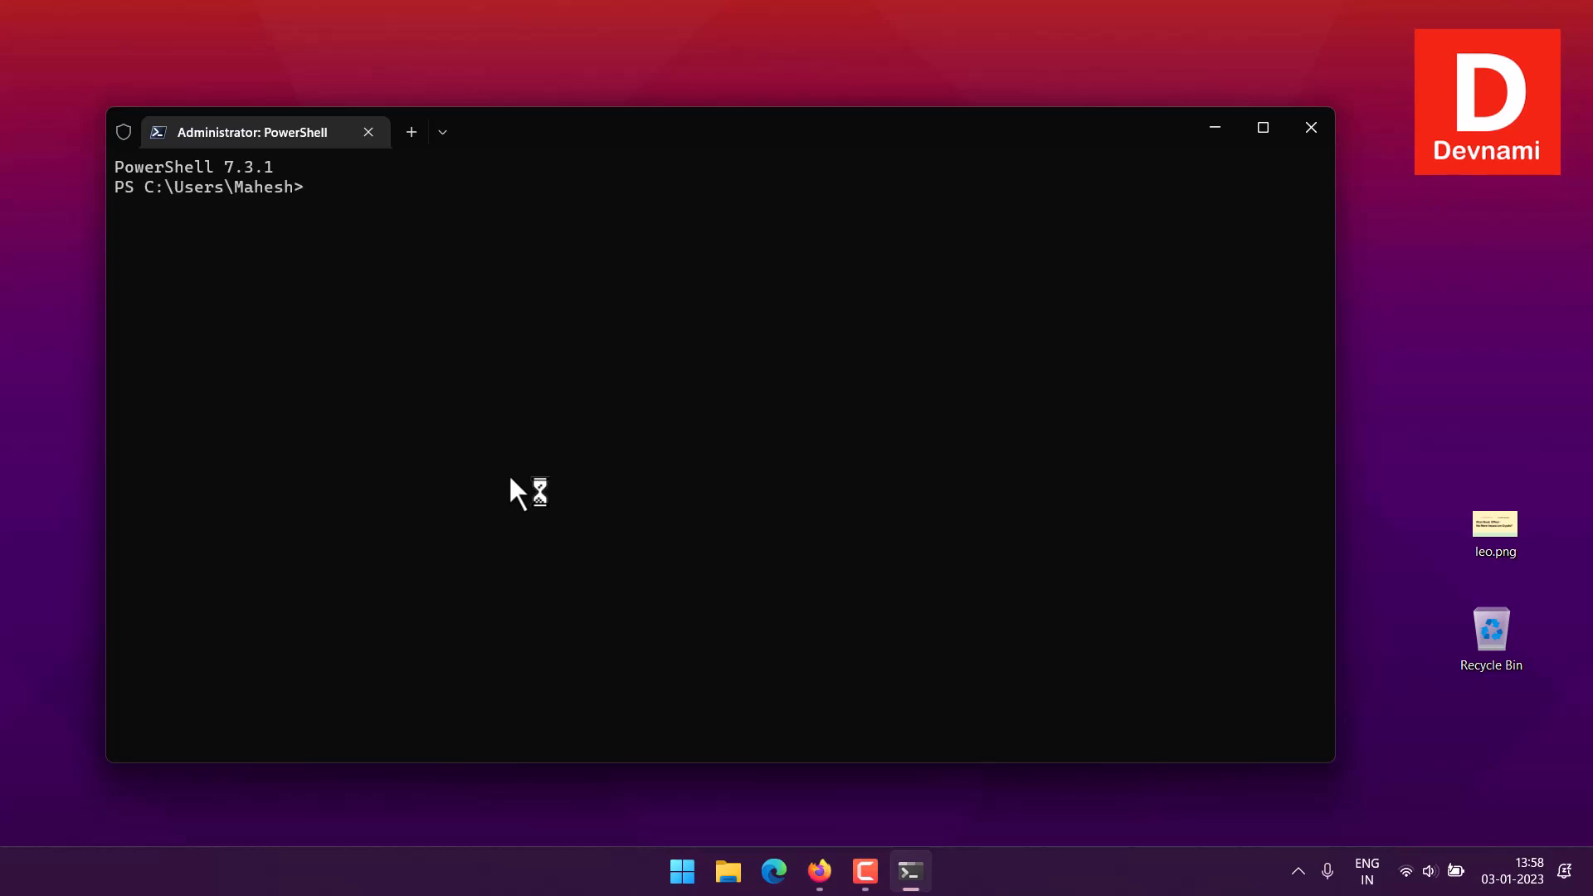
# Step: Switch the PowerShell session to the D: drive and clear the terminal output
pyautogui.write('d:')
pyautogui.press('Return')
pyautogui.write('clear')
pyautogui.press('Return')
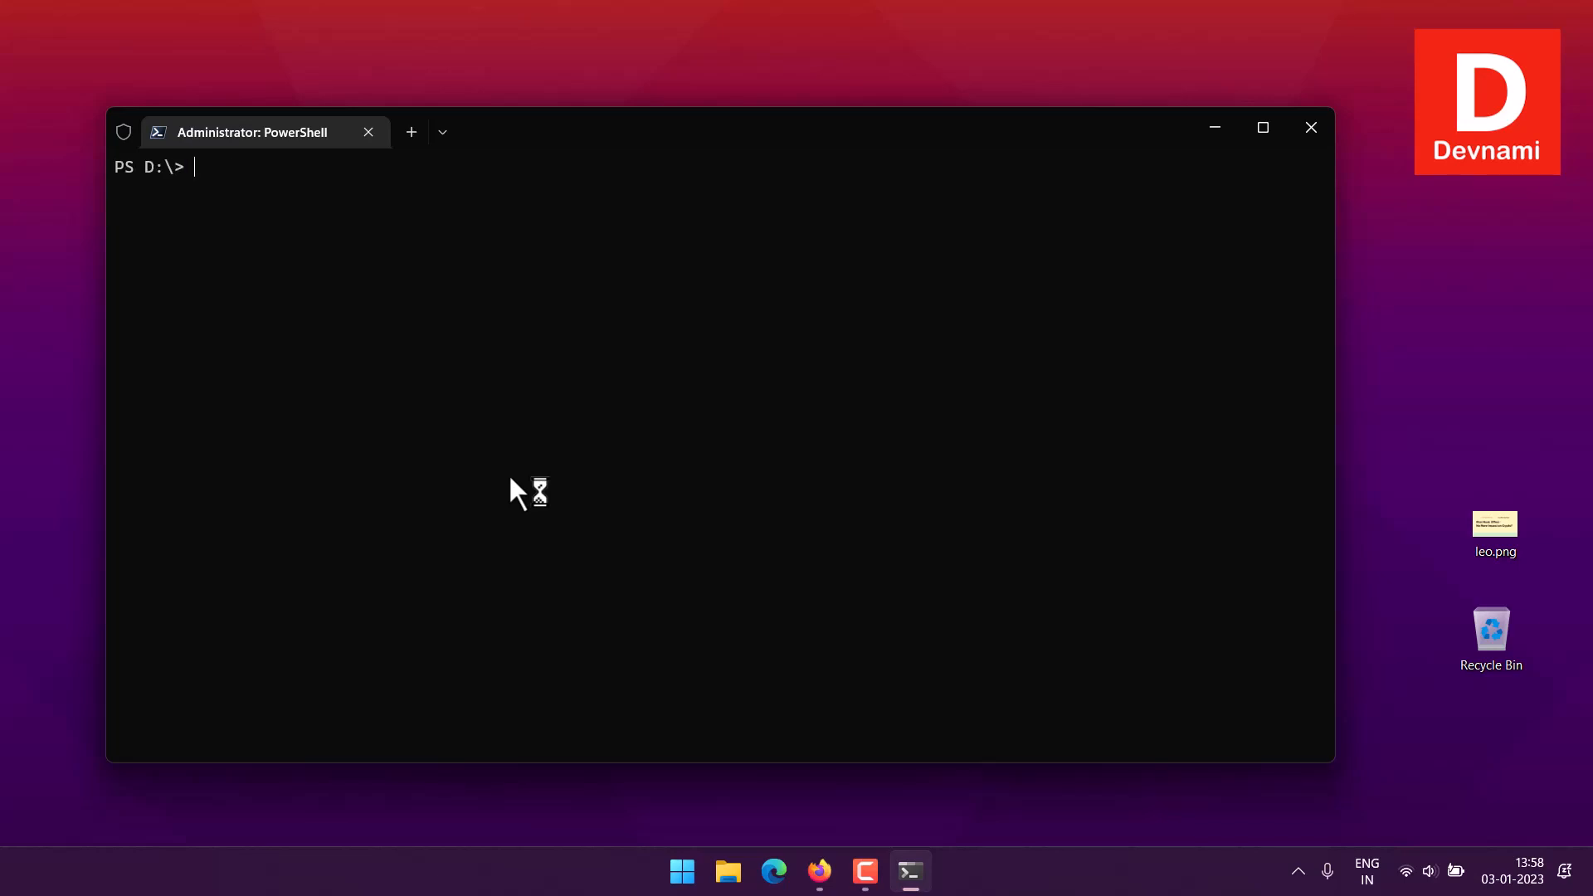
pyautogui.write('cd')
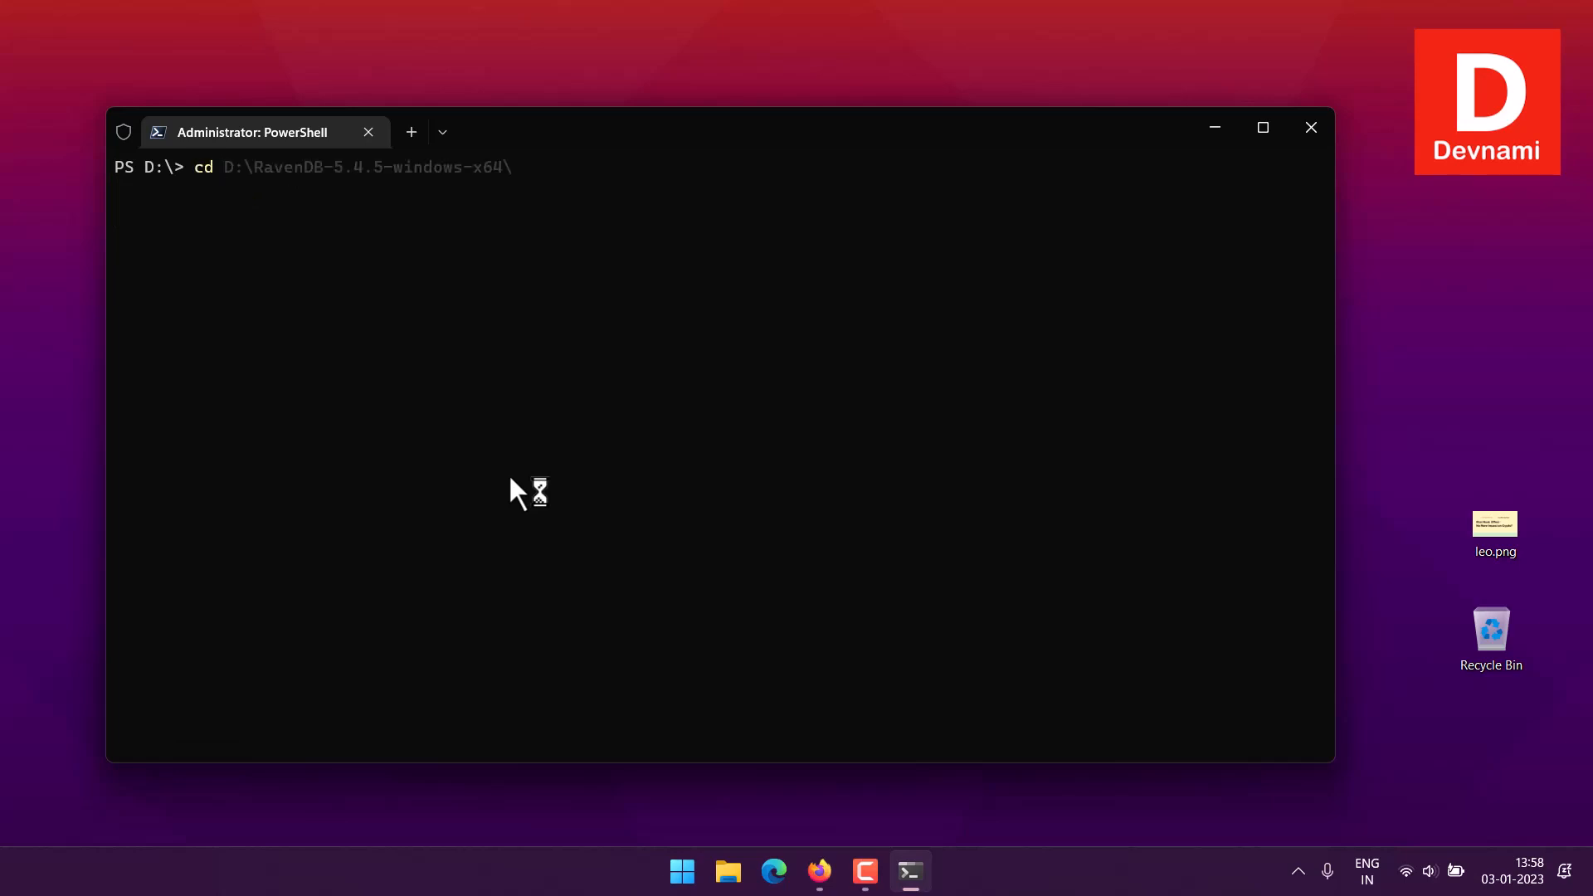
pyautogui.press('Up')
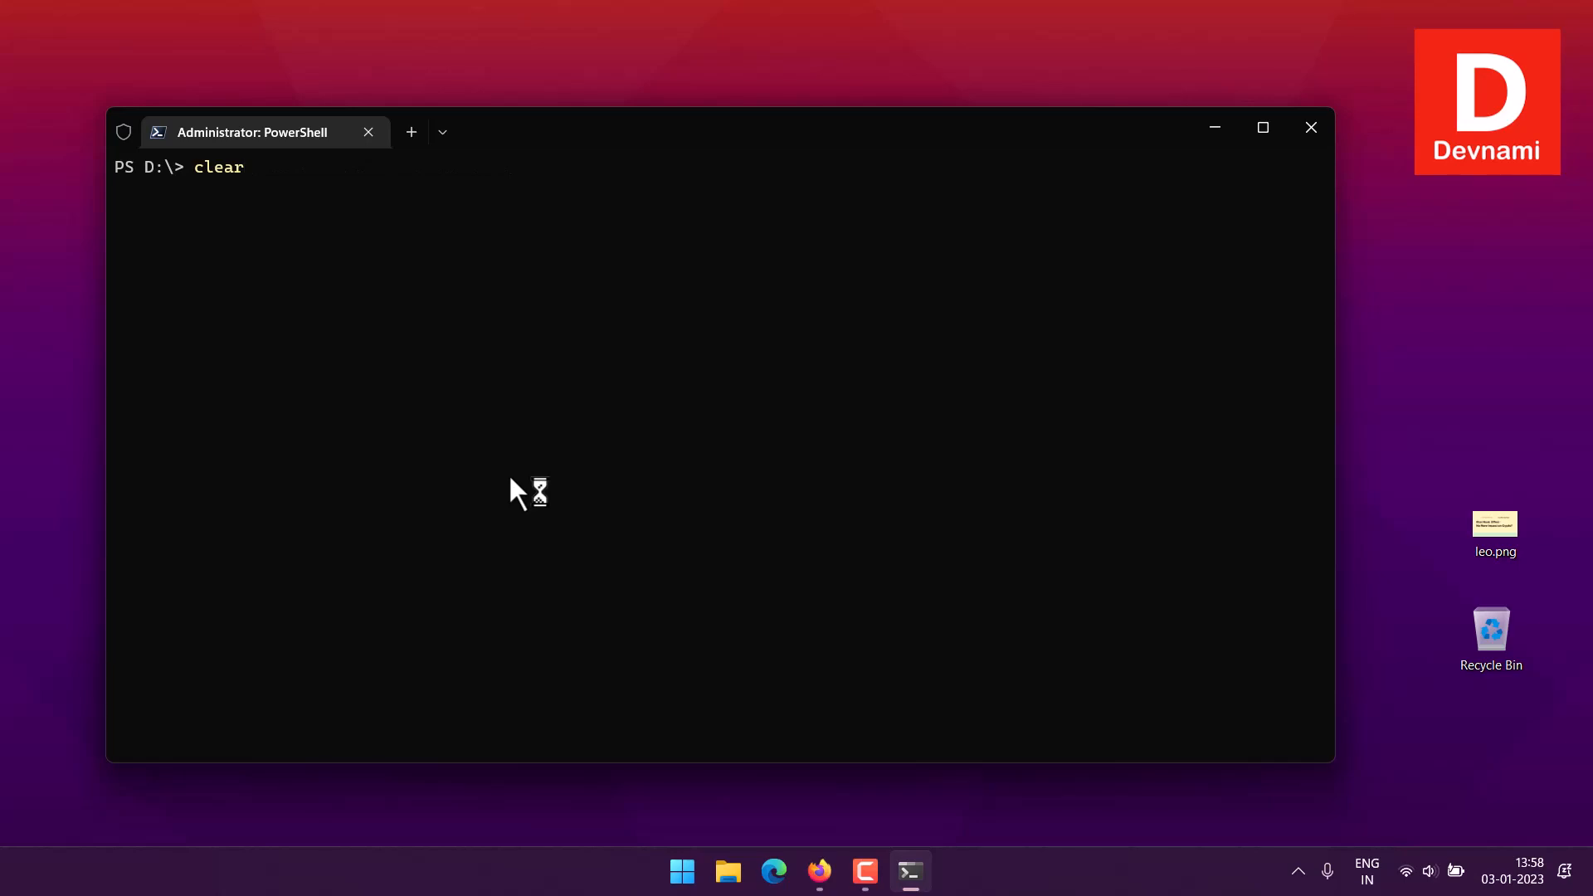
pyautogui.press('BackSpace')
pyautogui.press('BackSpace')
pyautogui.press('BackSpace')
pyautogui.press('BackSpace')
pyautogui.press('BackSpace')
# Step: Change to the RavenDB-5.4.5-windows-x64 directory on D: and clear the terminal output
pyautogui.write('cd')
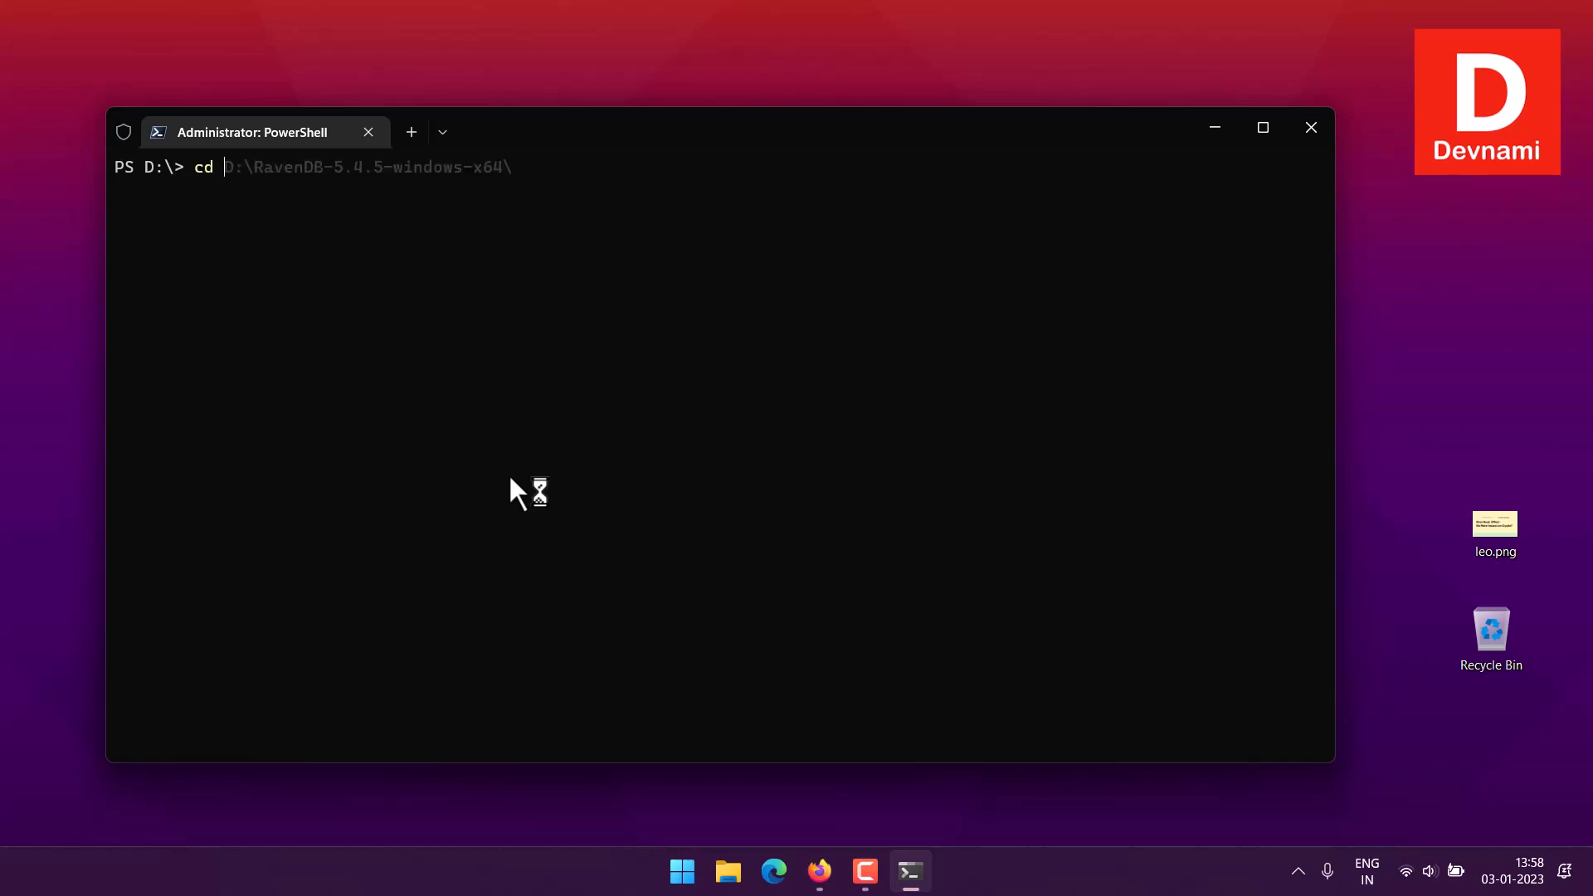
pyautogui.press('Tab')
pyautogui.press('Tab')
pyautogui.press('Tab')
pyautogui.press('Tab')
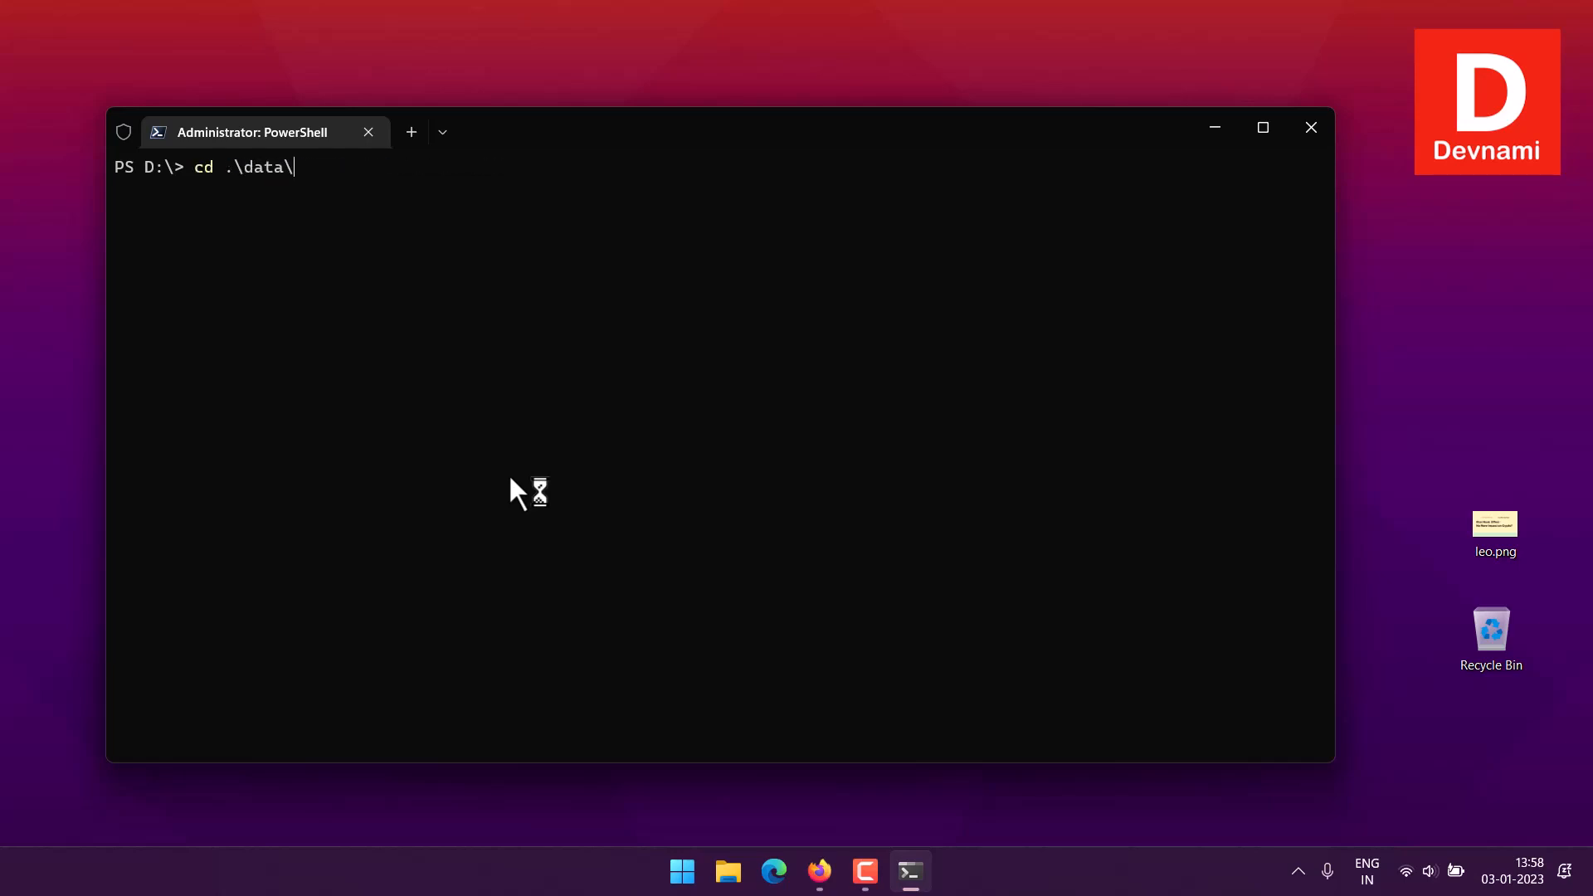
pyautogui.press('Tab')
pyautogui.press('Tab')
pyautogui.press('Tab')
pyautogui.press('Tab')
pyautogui.press('Tab')
pyautogui.press('Tab')
pyautogui.press('Tab')
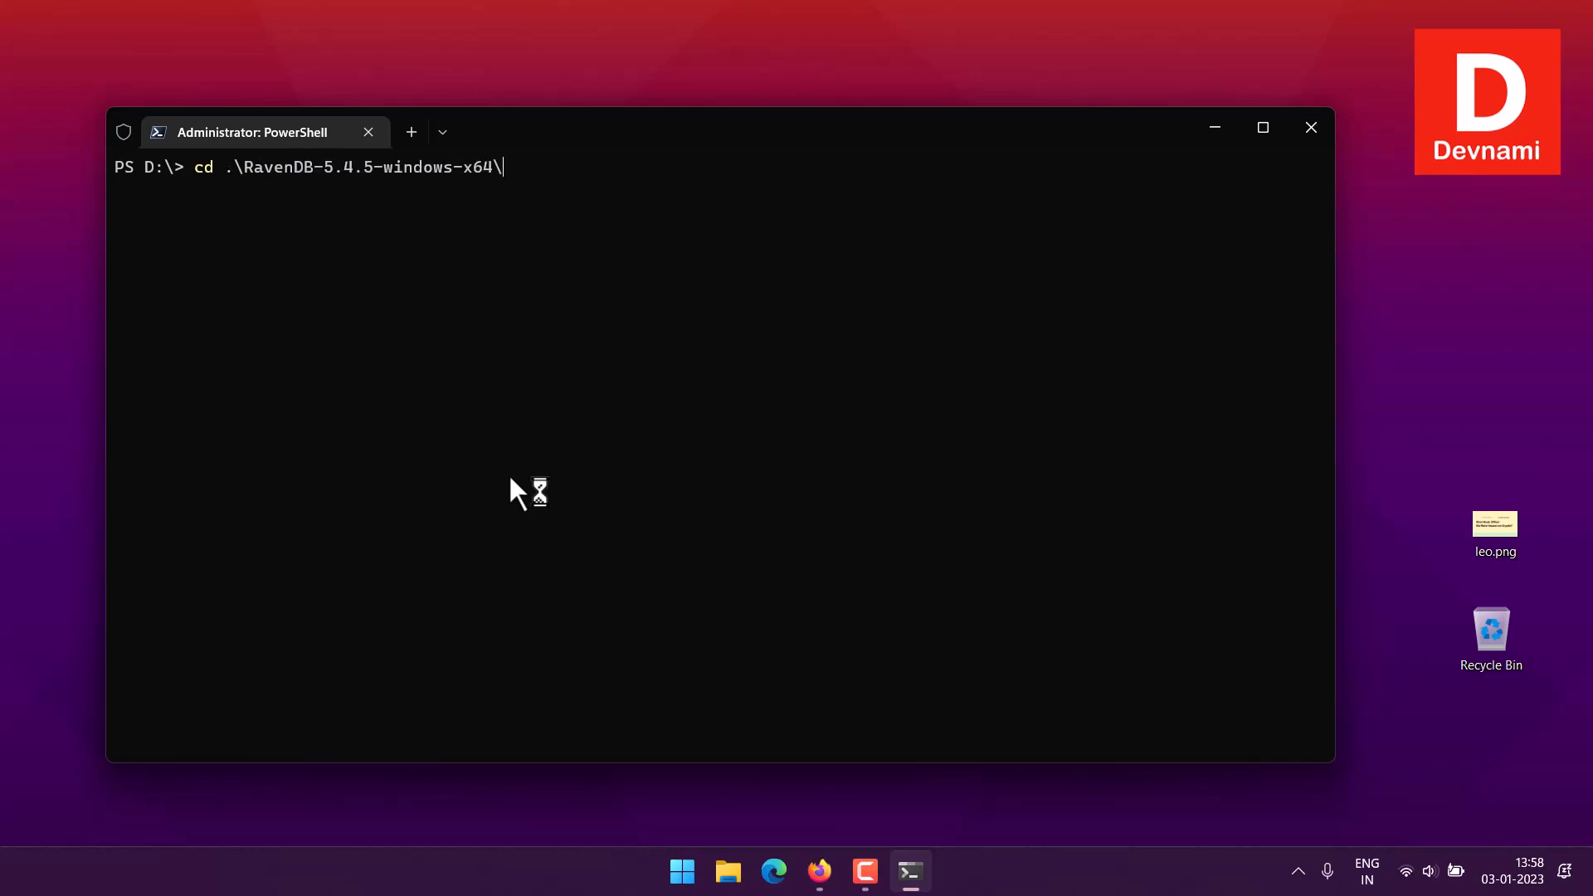
pyautogui.press('Return')
pyautogui.write('clear')
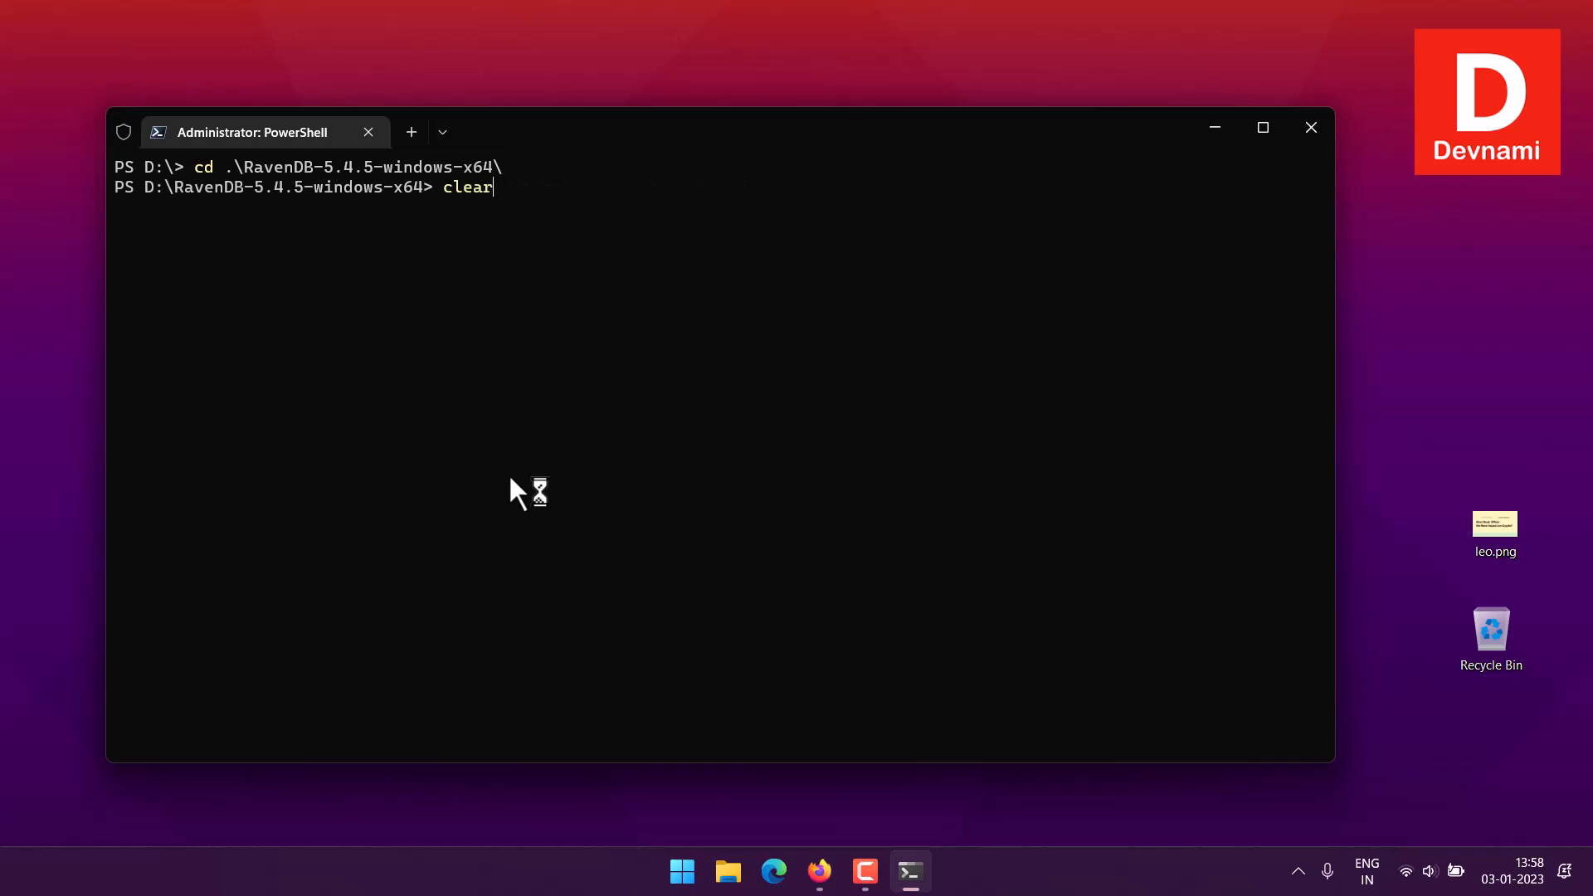
pyautogui.press('Return')
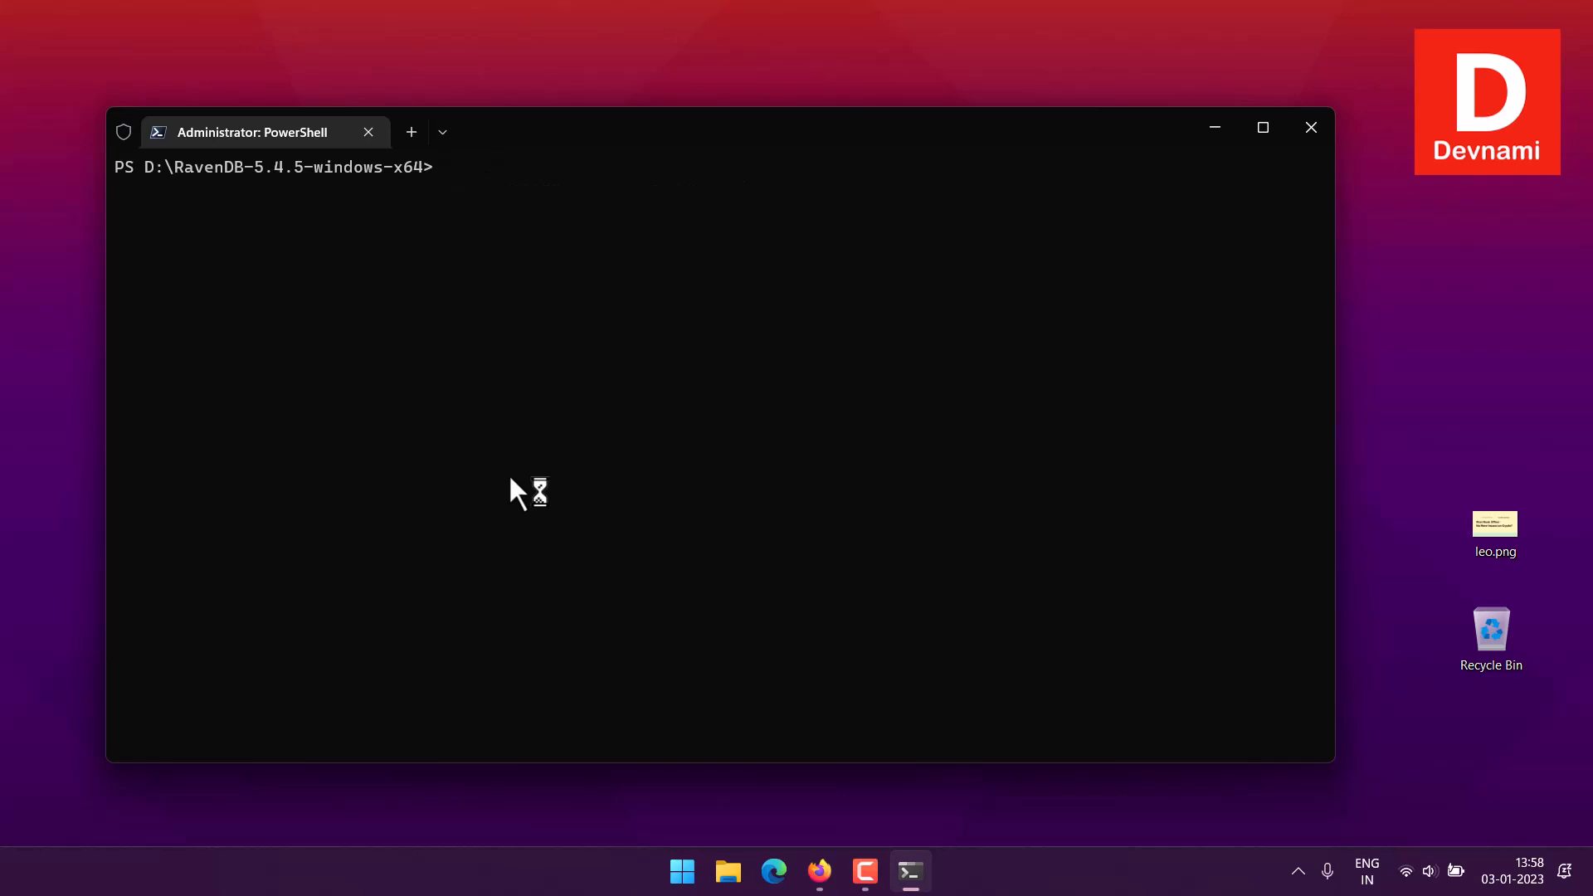
# Step: Start the RavenDB server with ./run.ps1 and authenticate to its Studio site using devnami.client.certificate
pyautogui.write('./run.ps1')
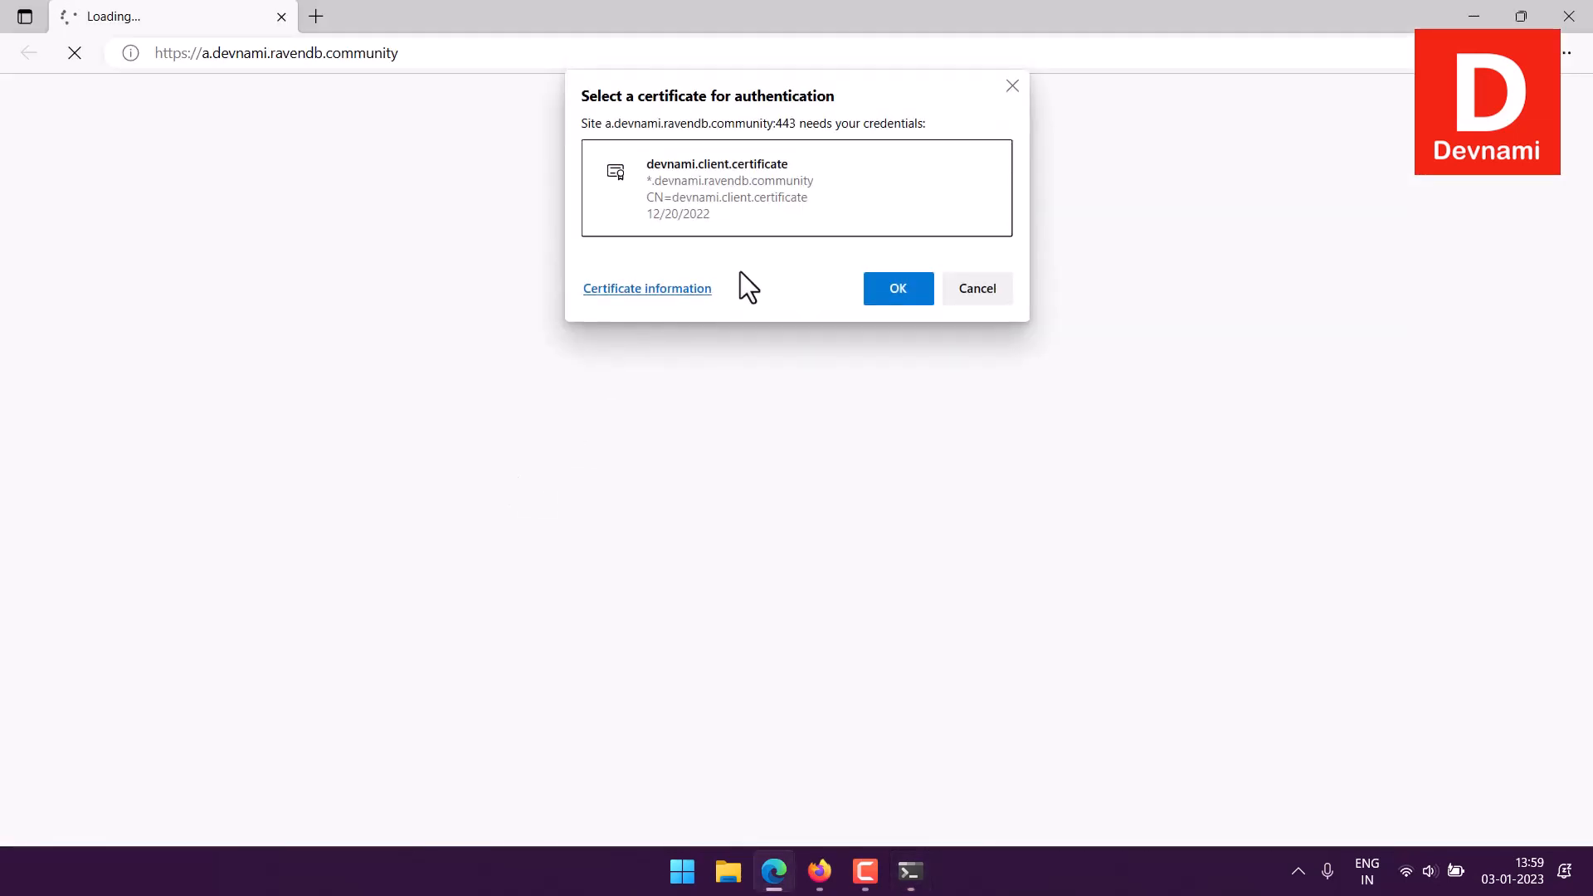
pyautogui.click(670, 183)
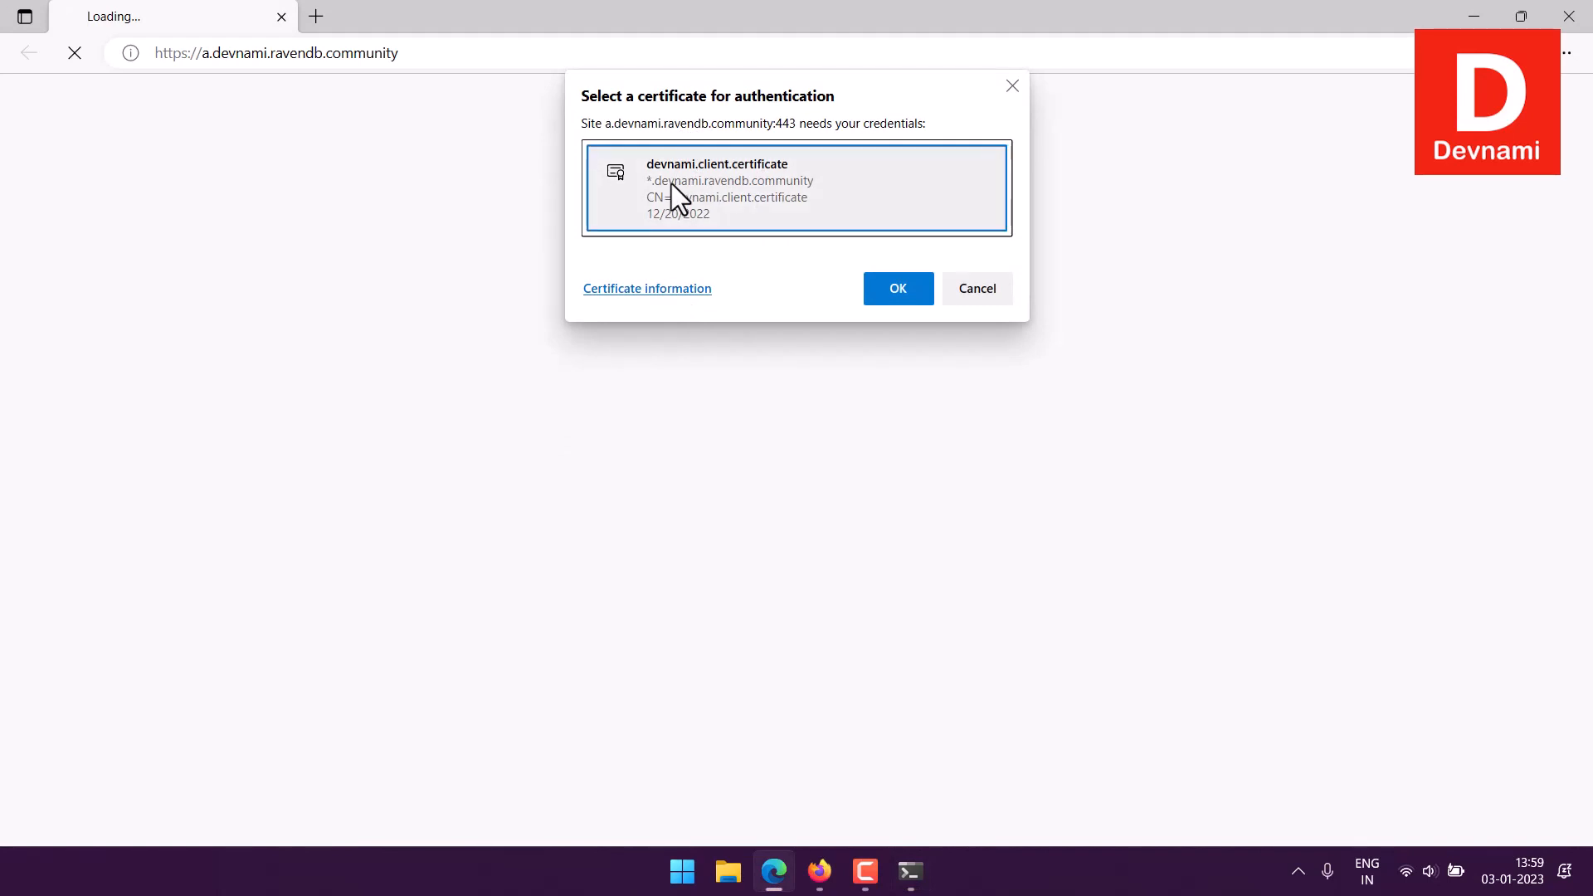
pyautogui.click(884, 292)
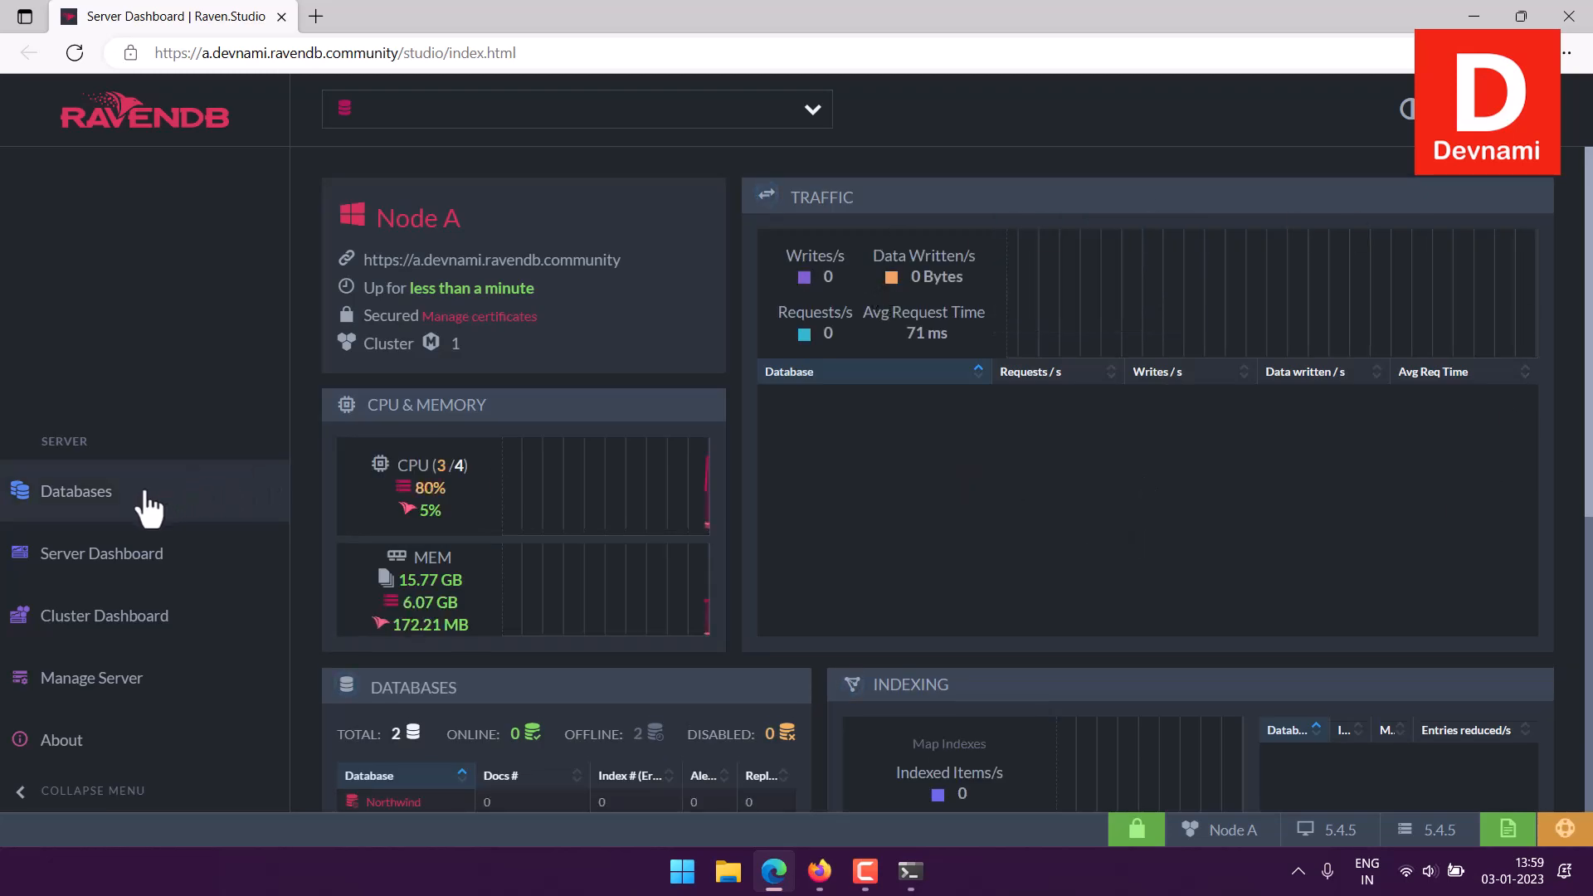
# Step: Open the Northwind database from the server's databases and show its Shippers collection
pyautogui.click(79, 497)
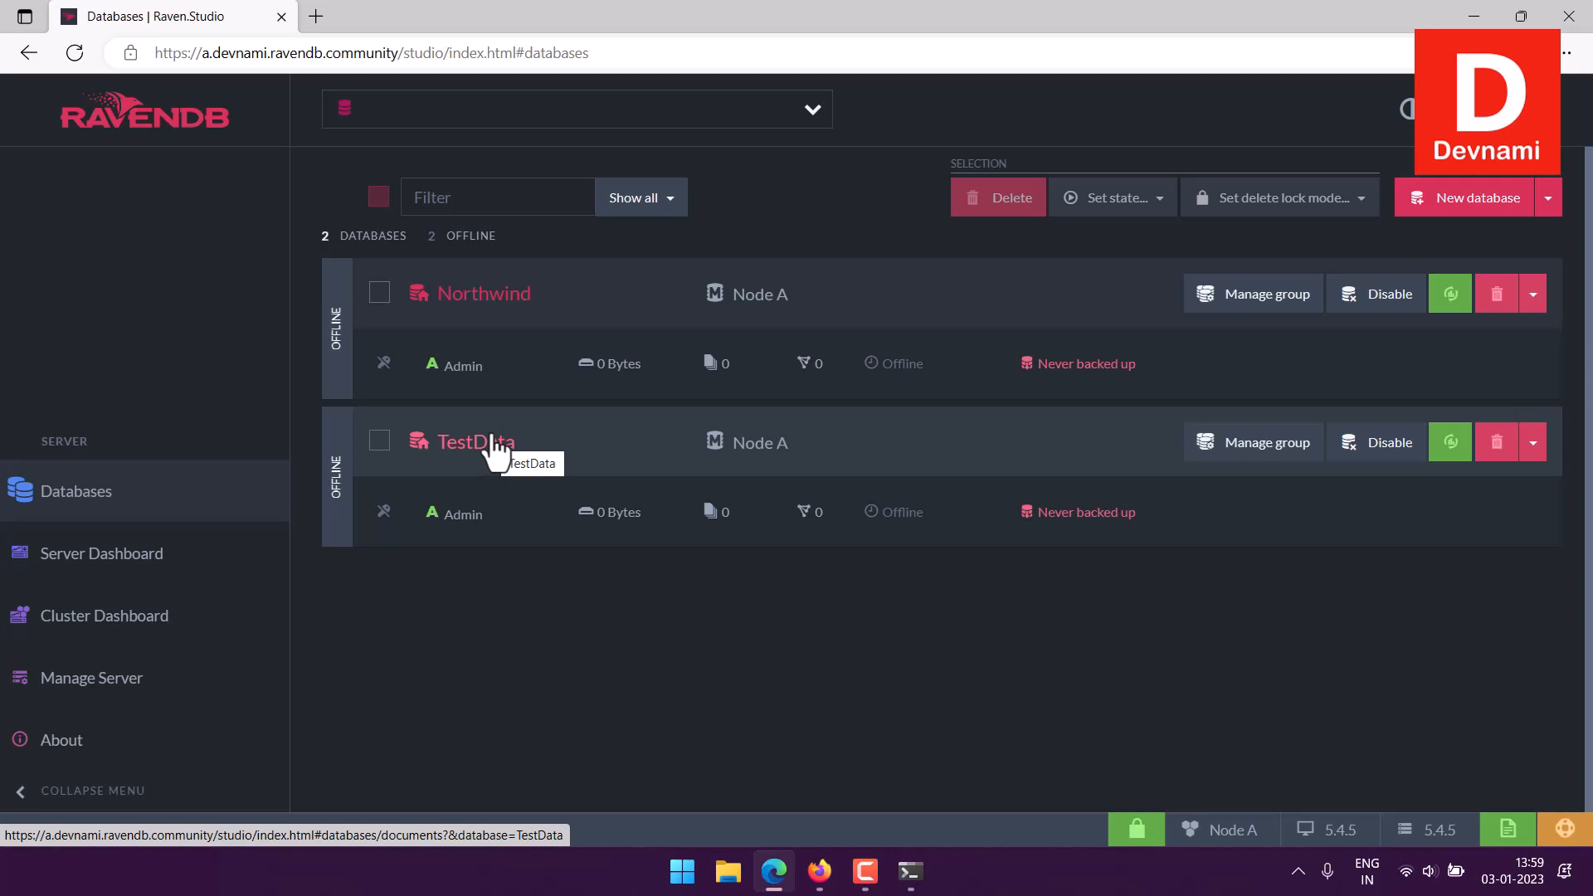
pyautogui.click(508, 297)
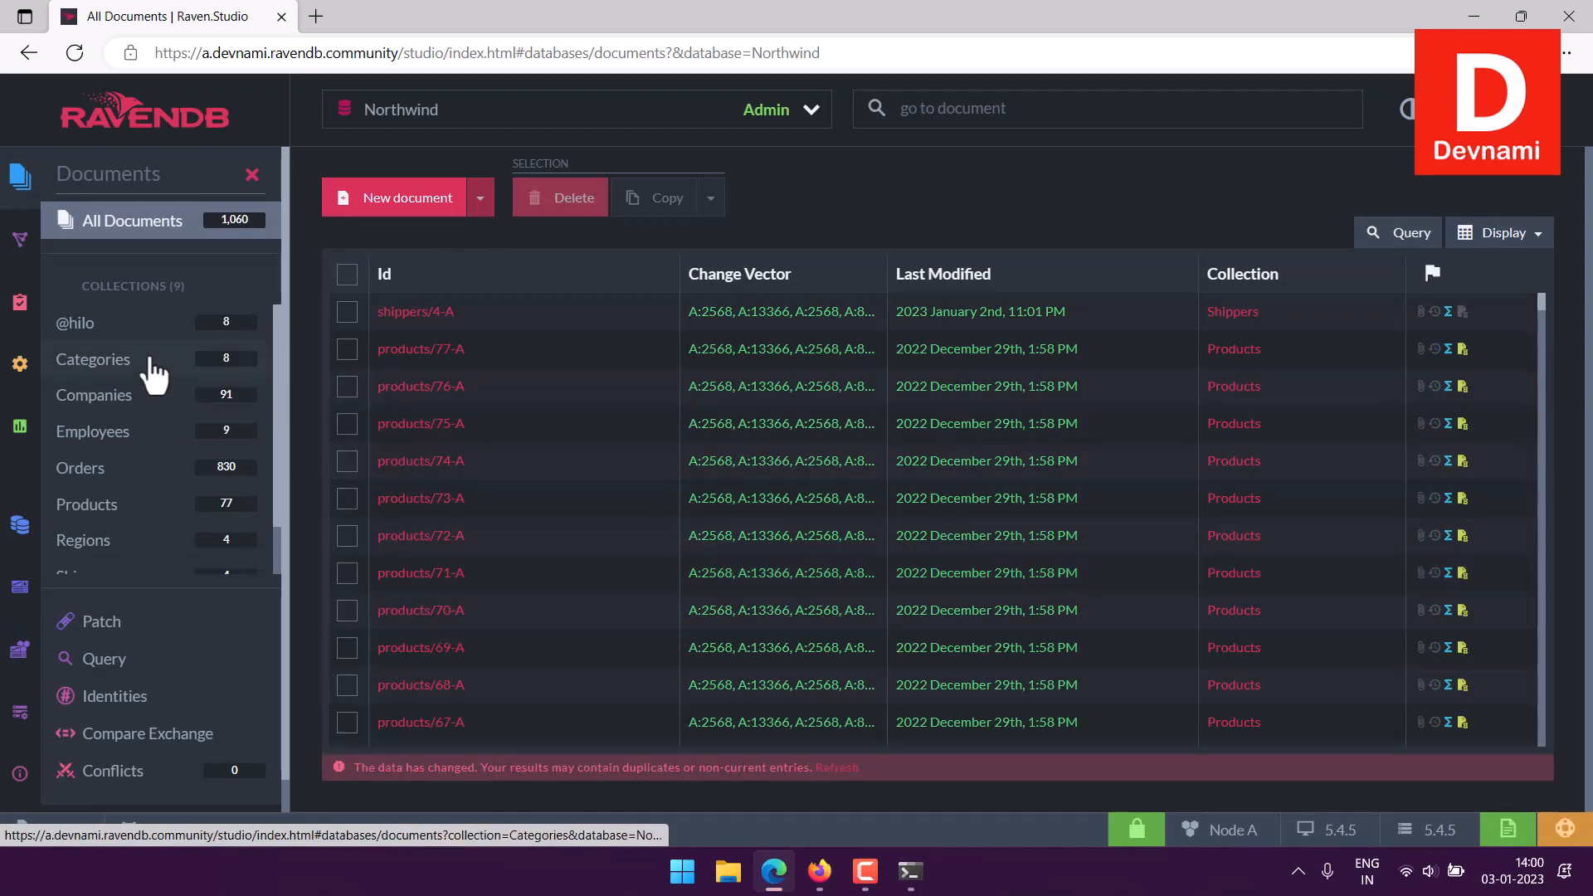
pyautogui.scroll(-1, 132, 349)
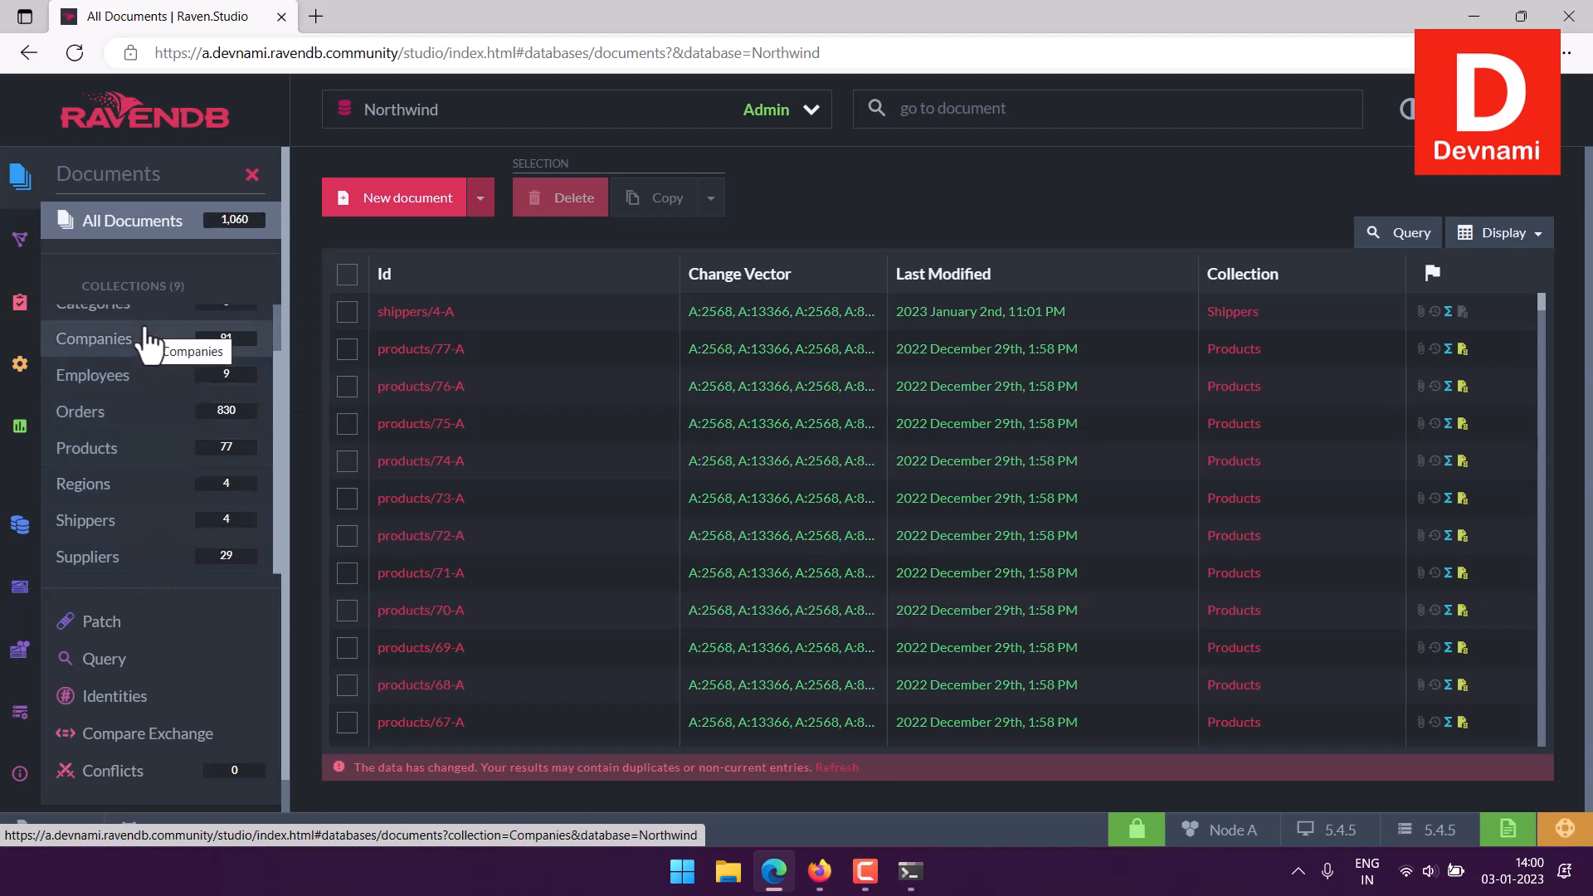
pyautogui.click(93, 541)
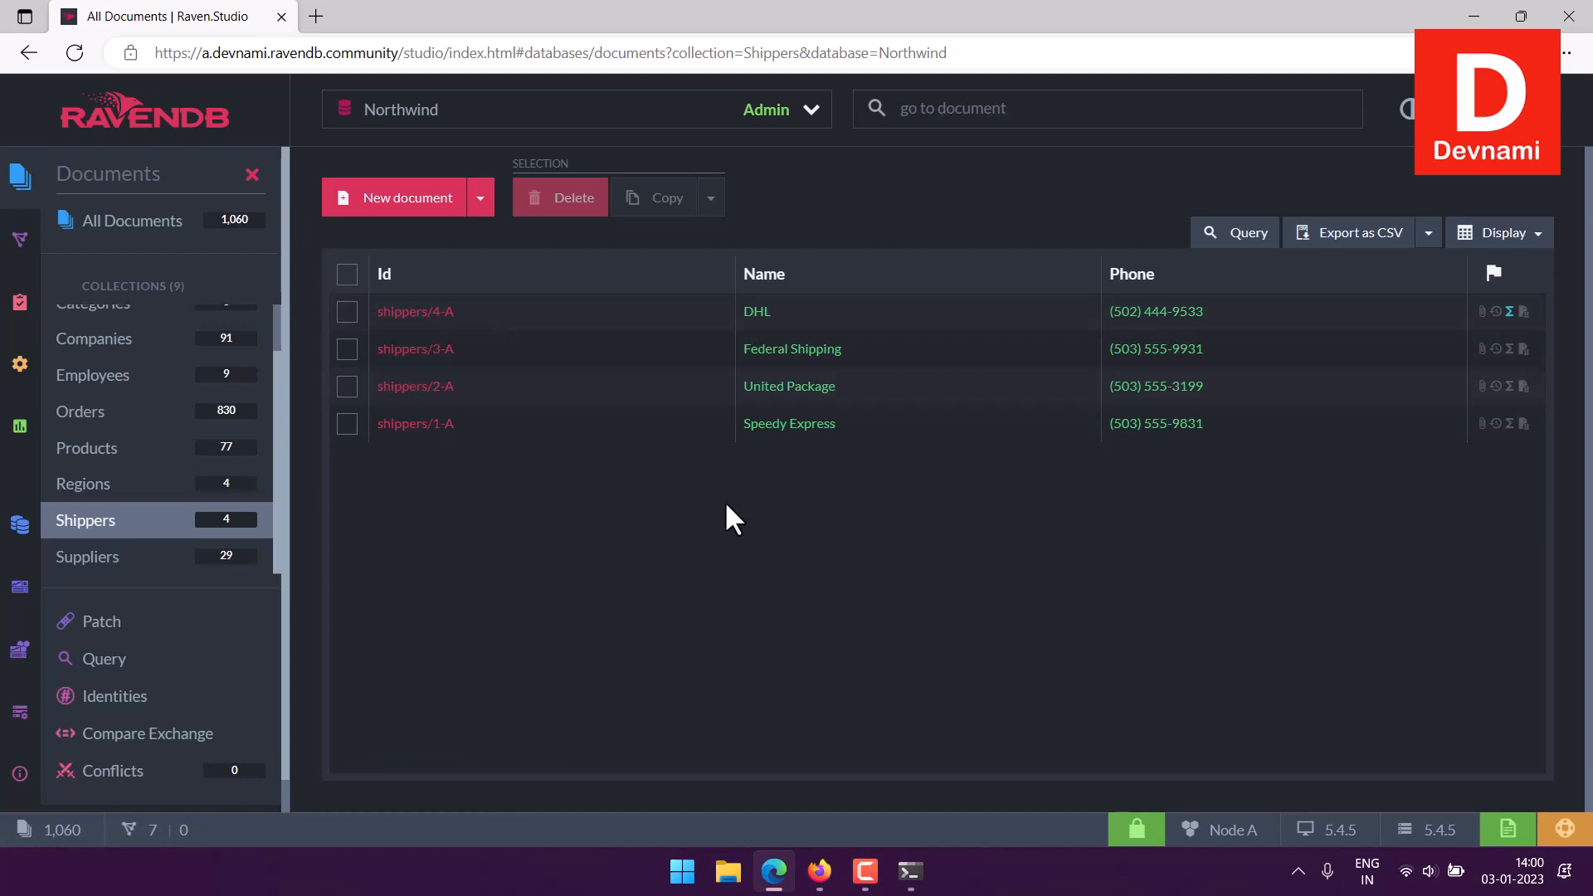
# Step: Open a query on the Shippers collection and run from 'Shippers'
pyautogui.click(1226, 234)
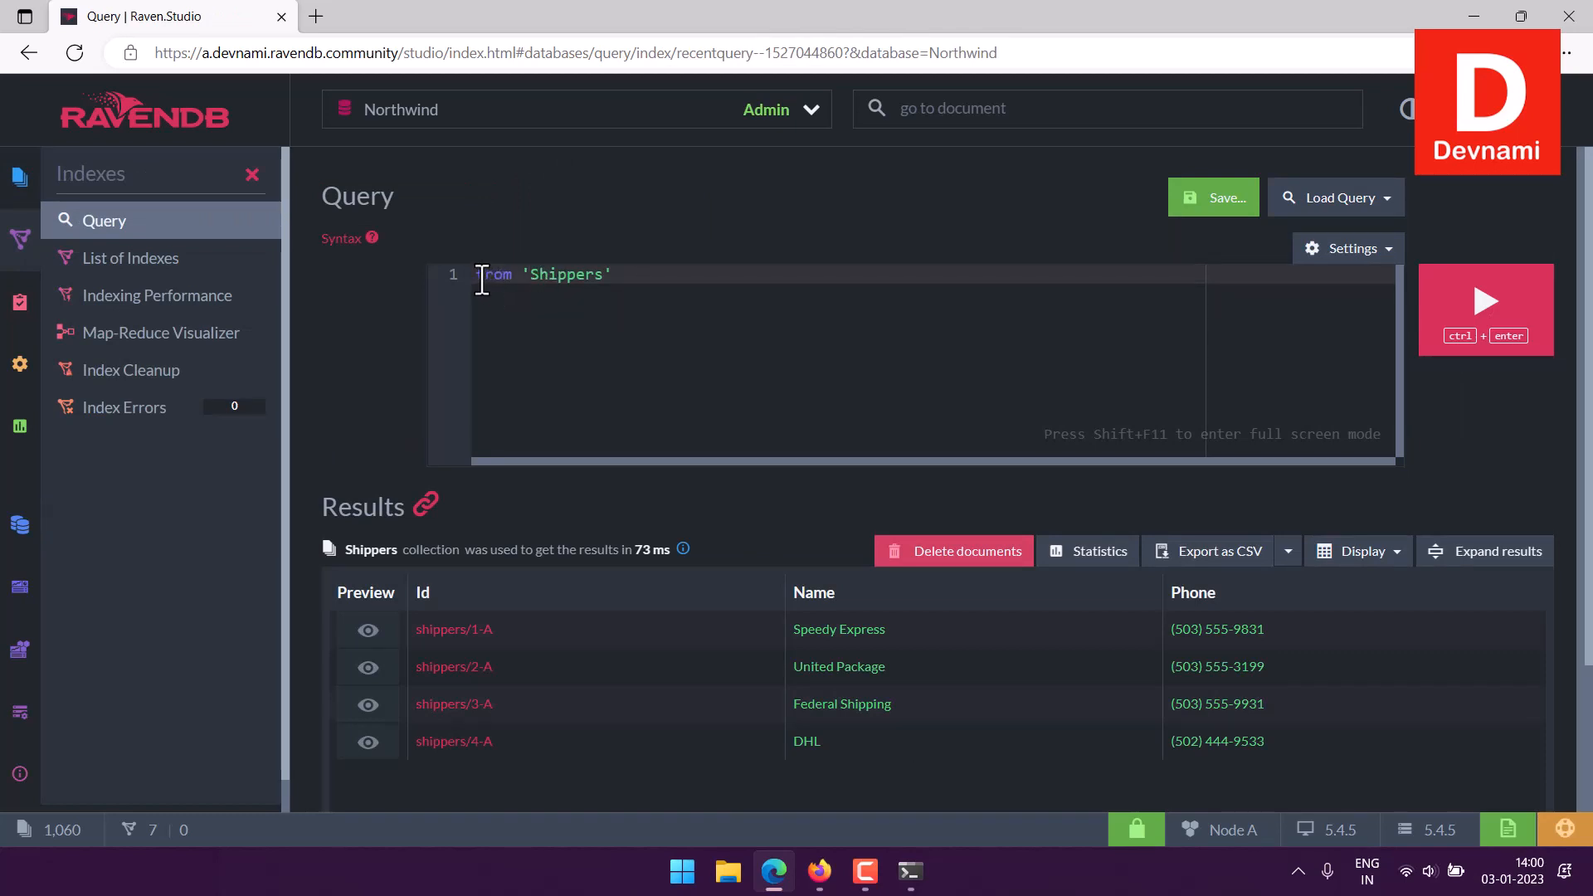
pyautogui.moveTo(480, 280); pyautogui.dragTo(602, 280)
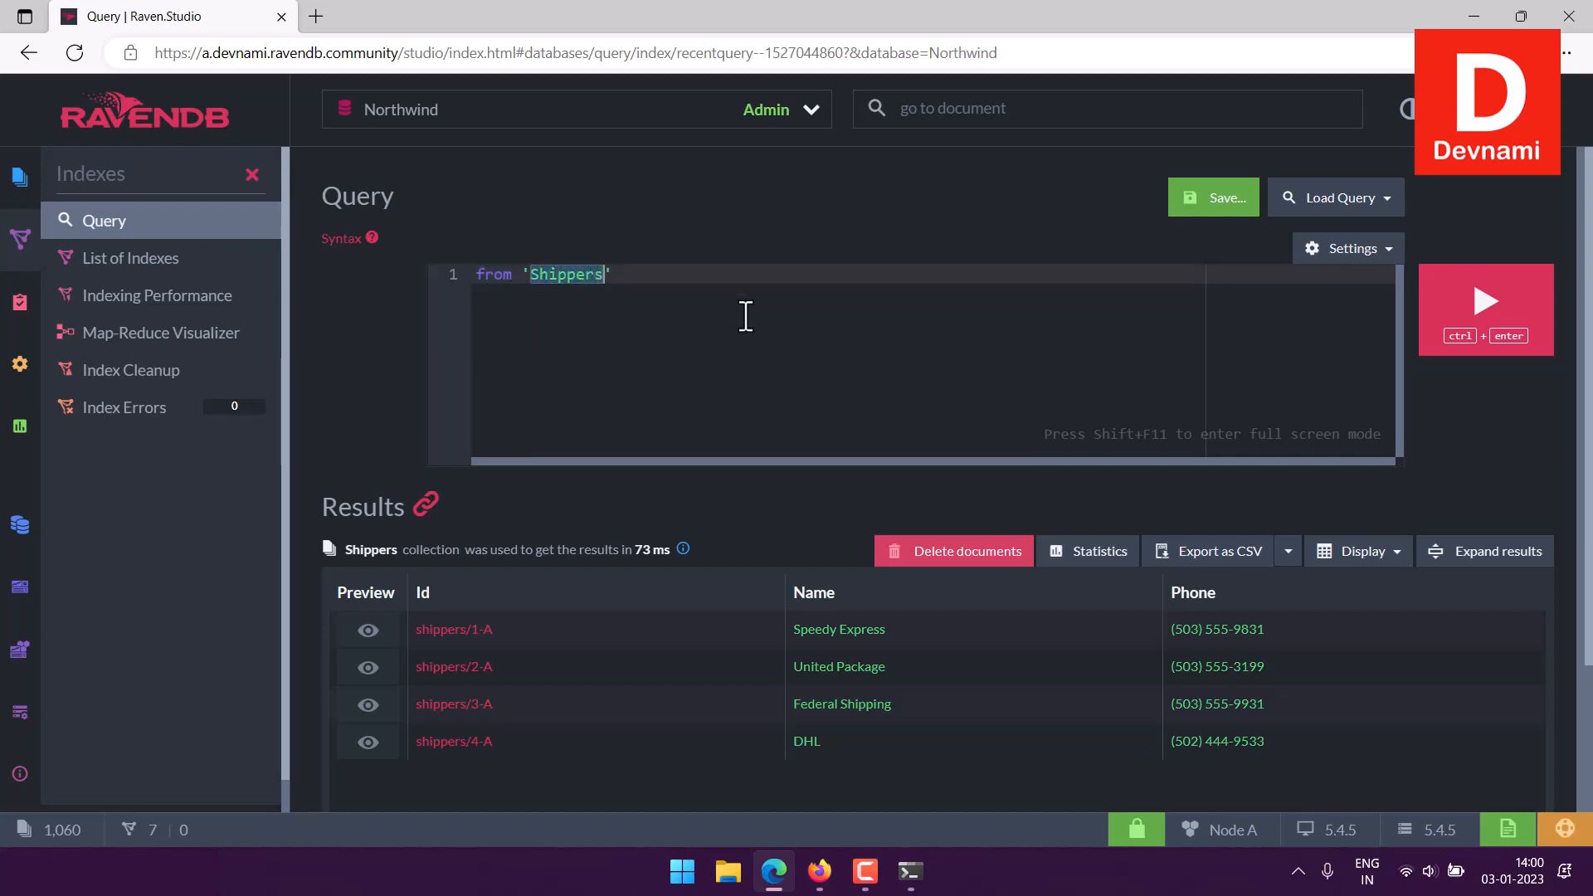
pyautogui.click(673, 290)
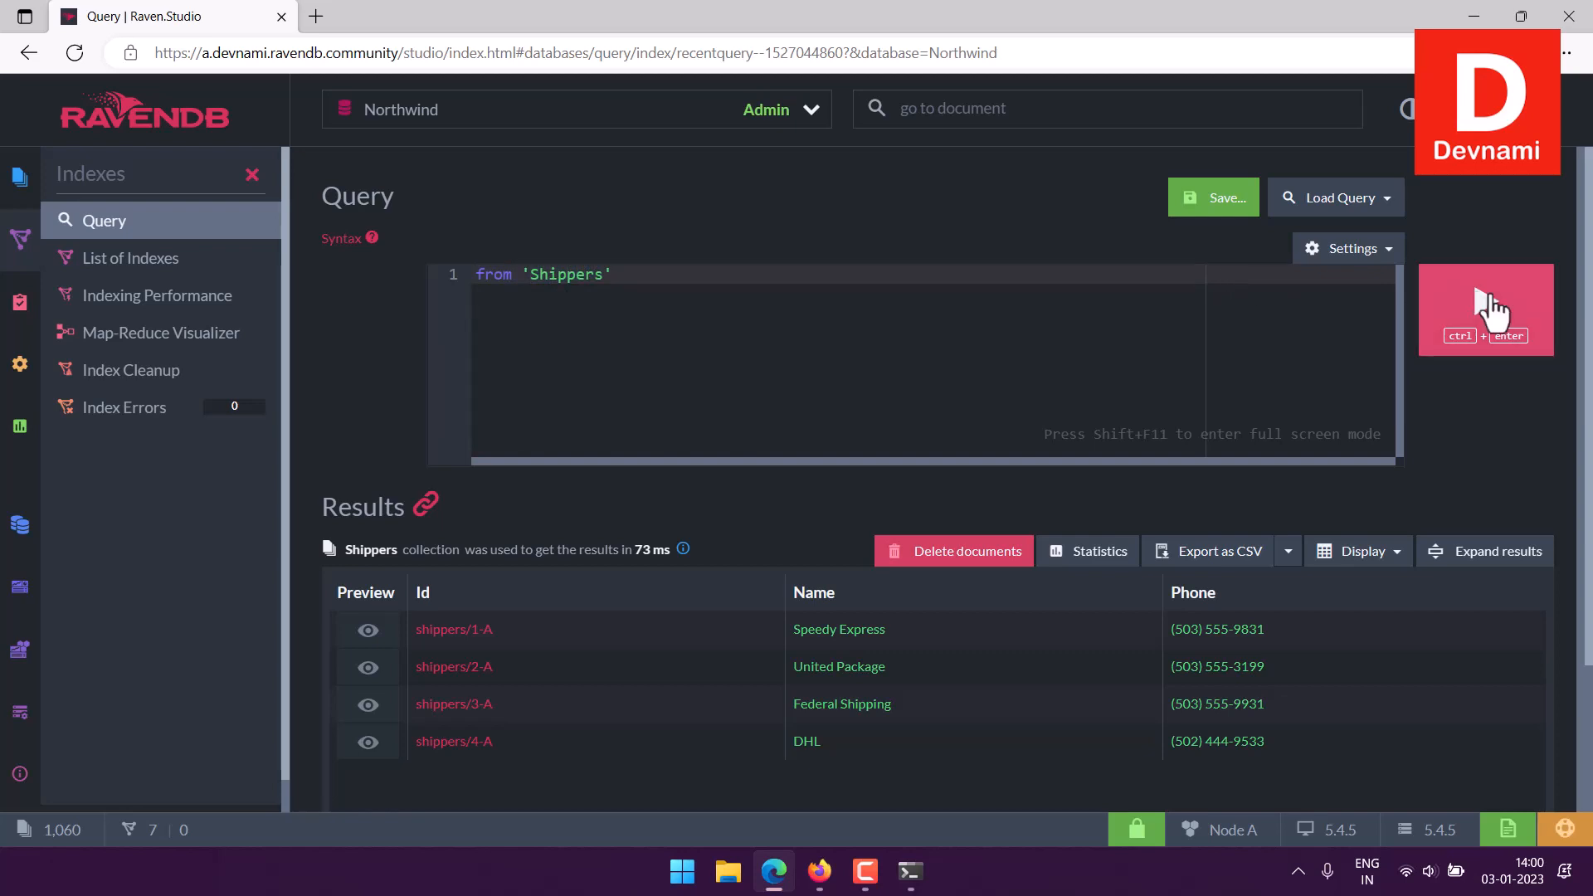
pyautogui.click(1486, 310)
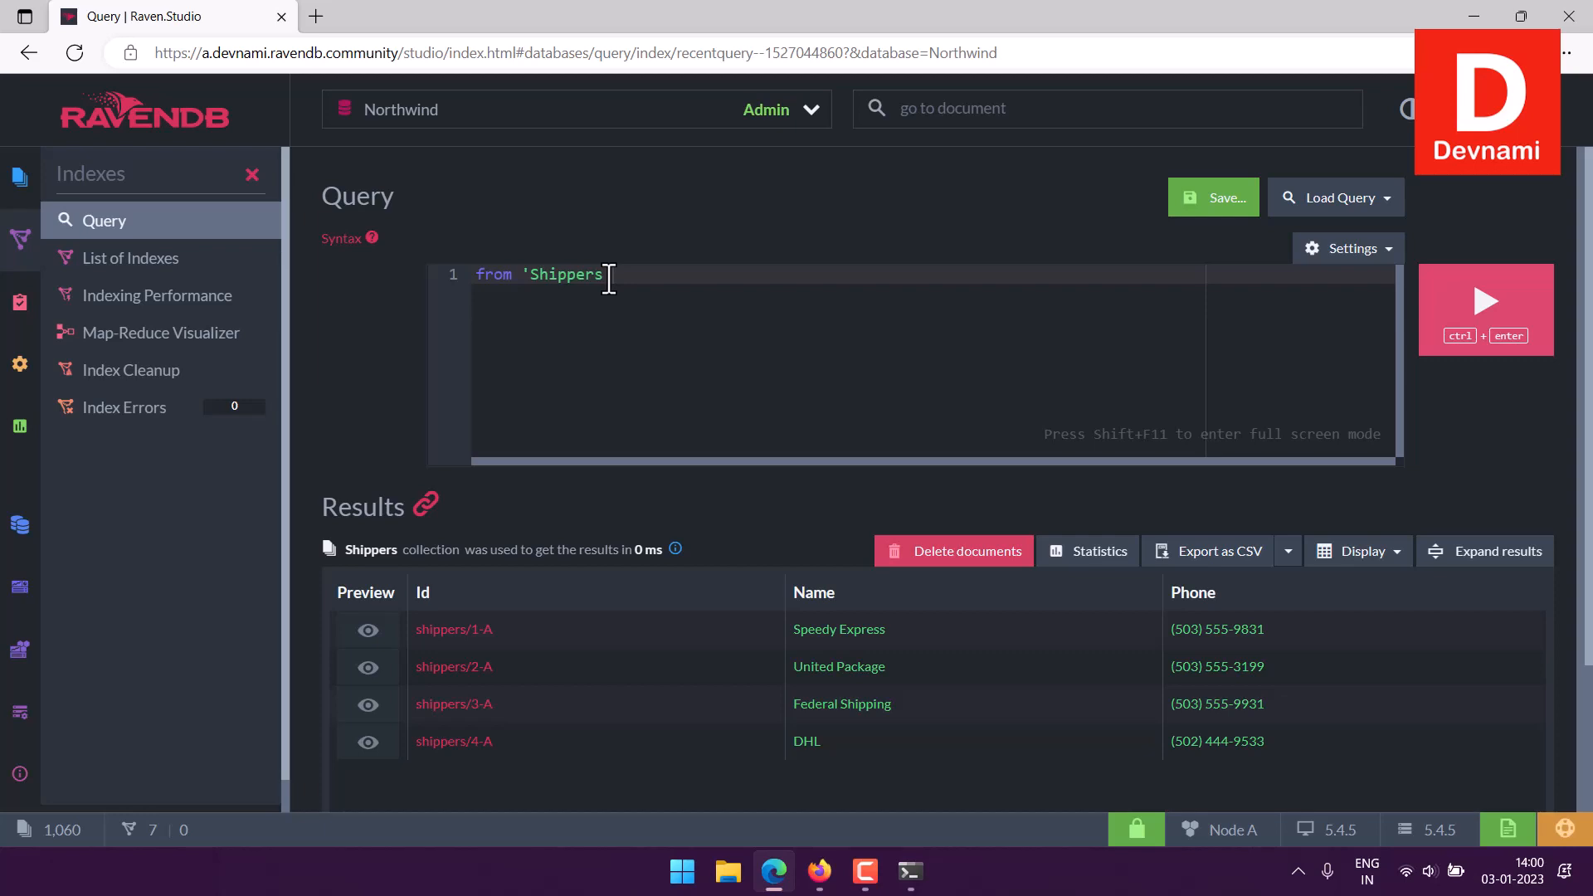
# Step: Examine the collection name in the query and the document IDs among its results
pyautogui.moveTo(14, 312)
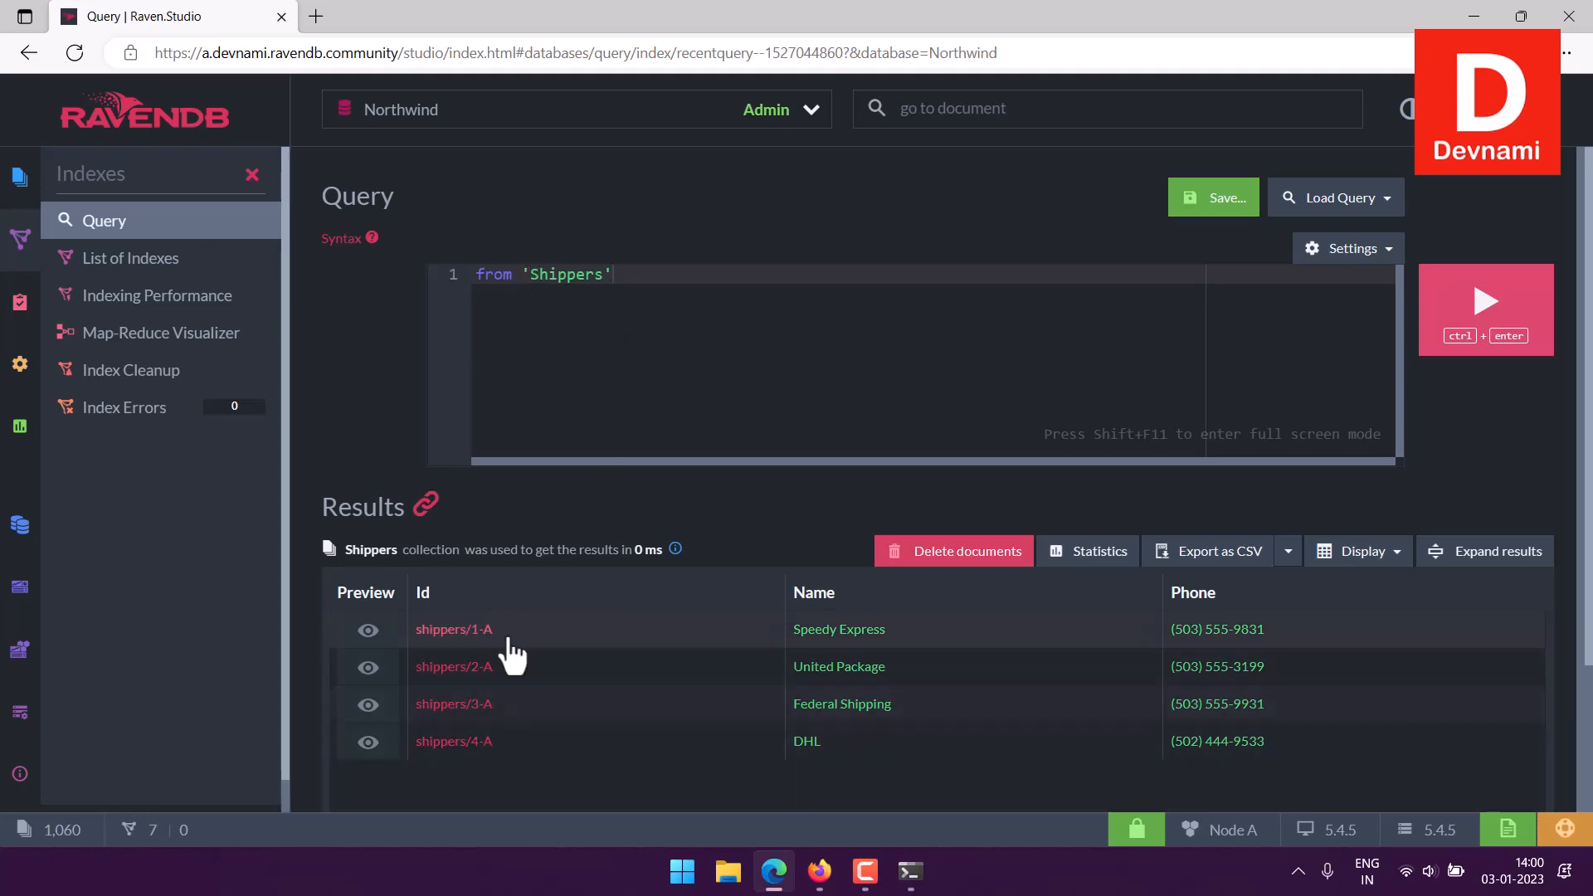
pyautogui.moveTo(516, 717)
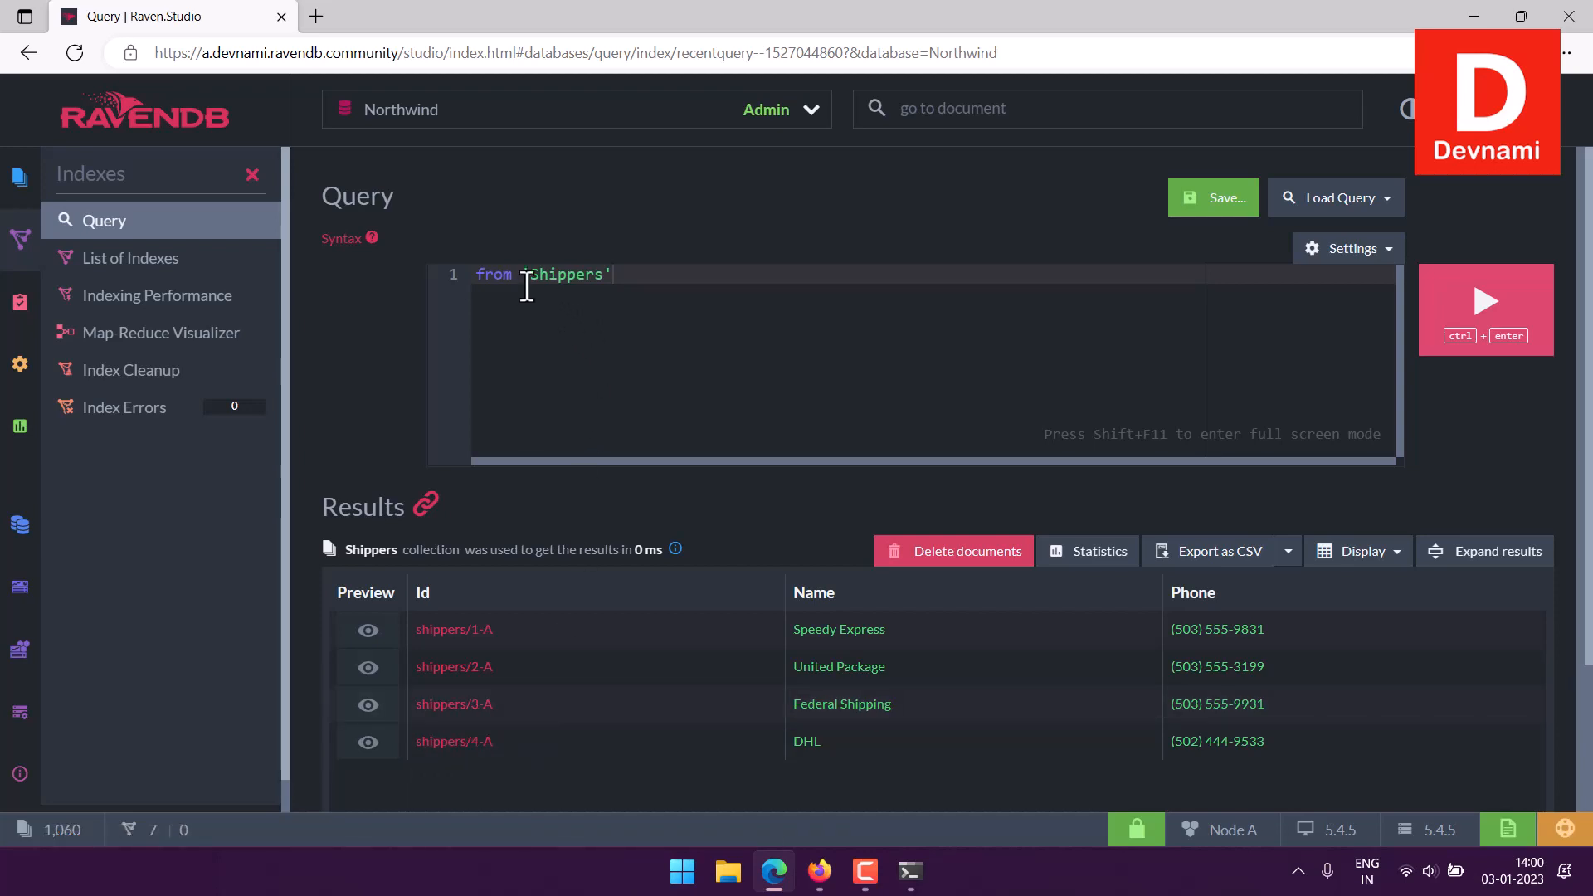
pyautogui.moveTo(511, 277); pyautogui.dragTo(615, 277)
pyautogui.click(550, 277)
pyautogui.click(683, 296)
pyautogui.click(648, 279)
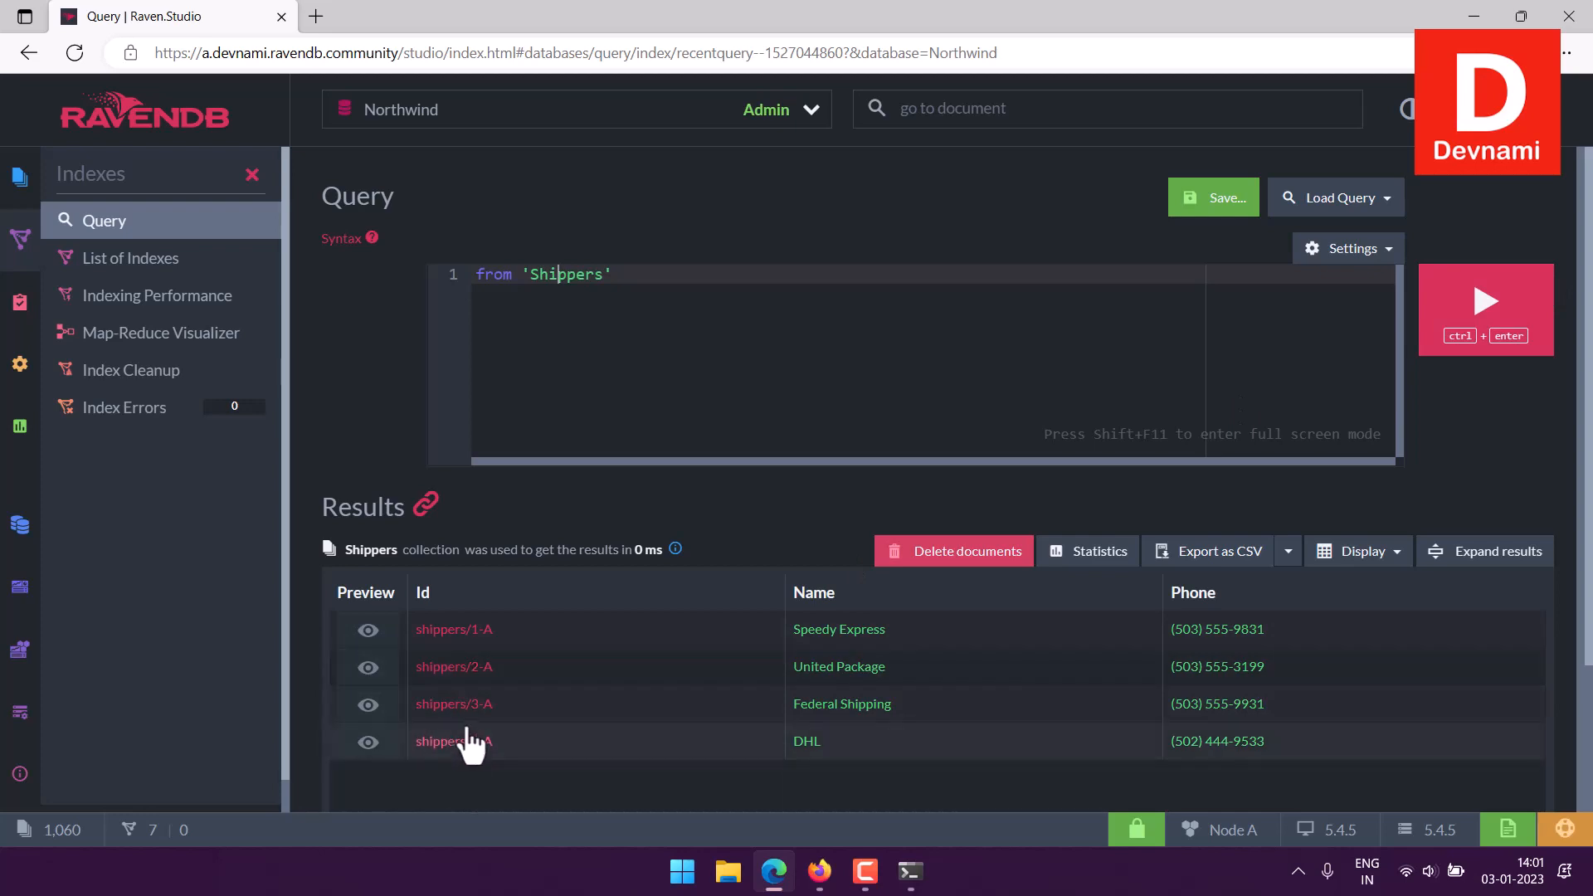
pyautogui.moveTo(467, 719)
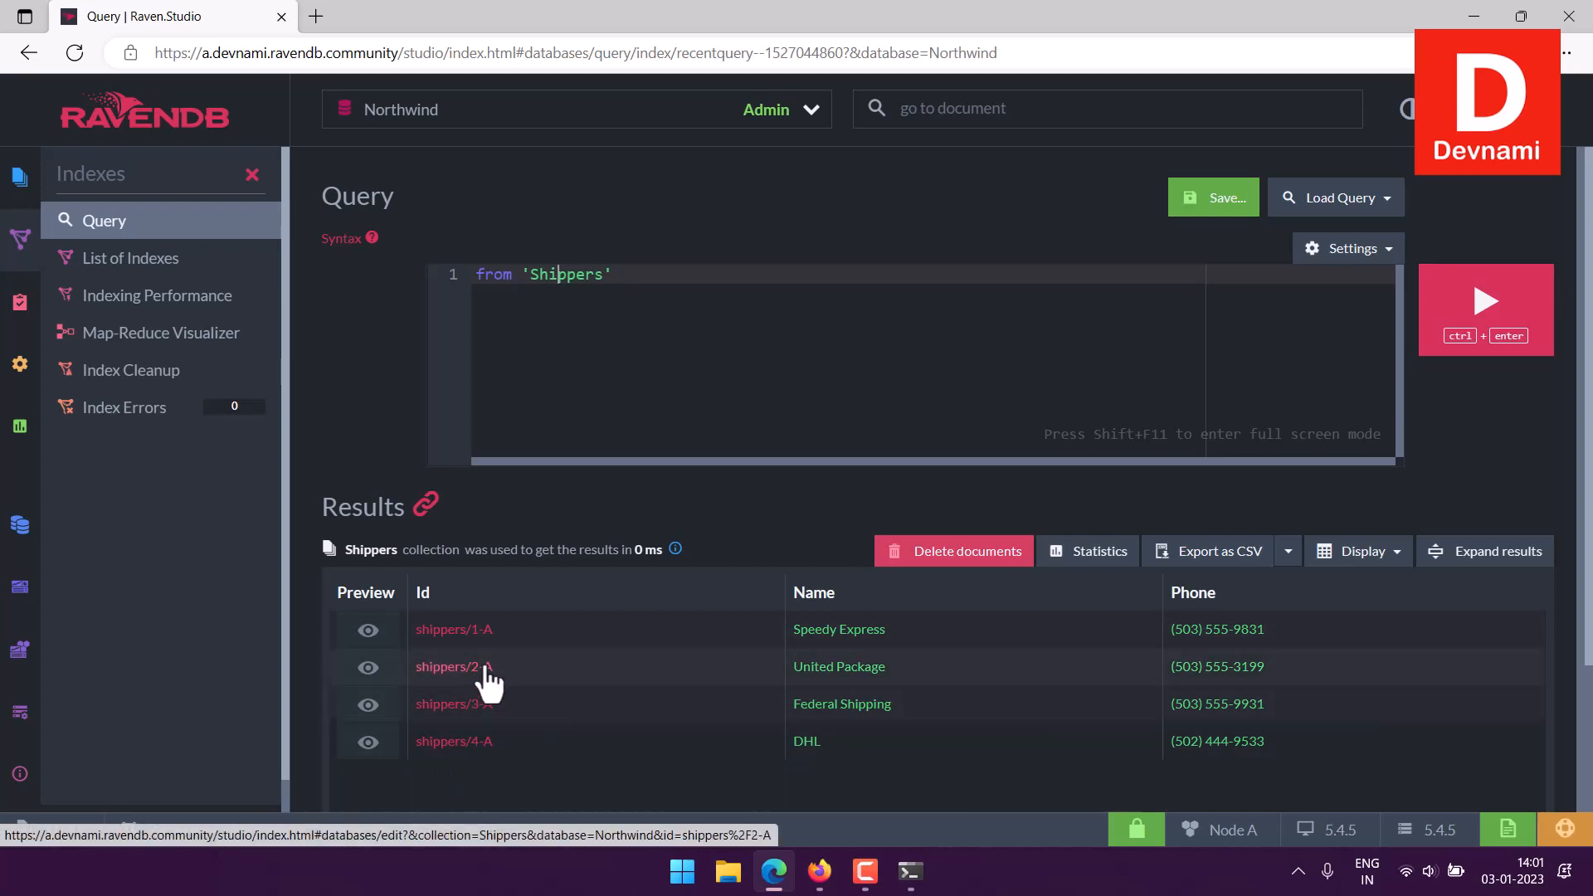
pyautogui.moveTo(461, 689)
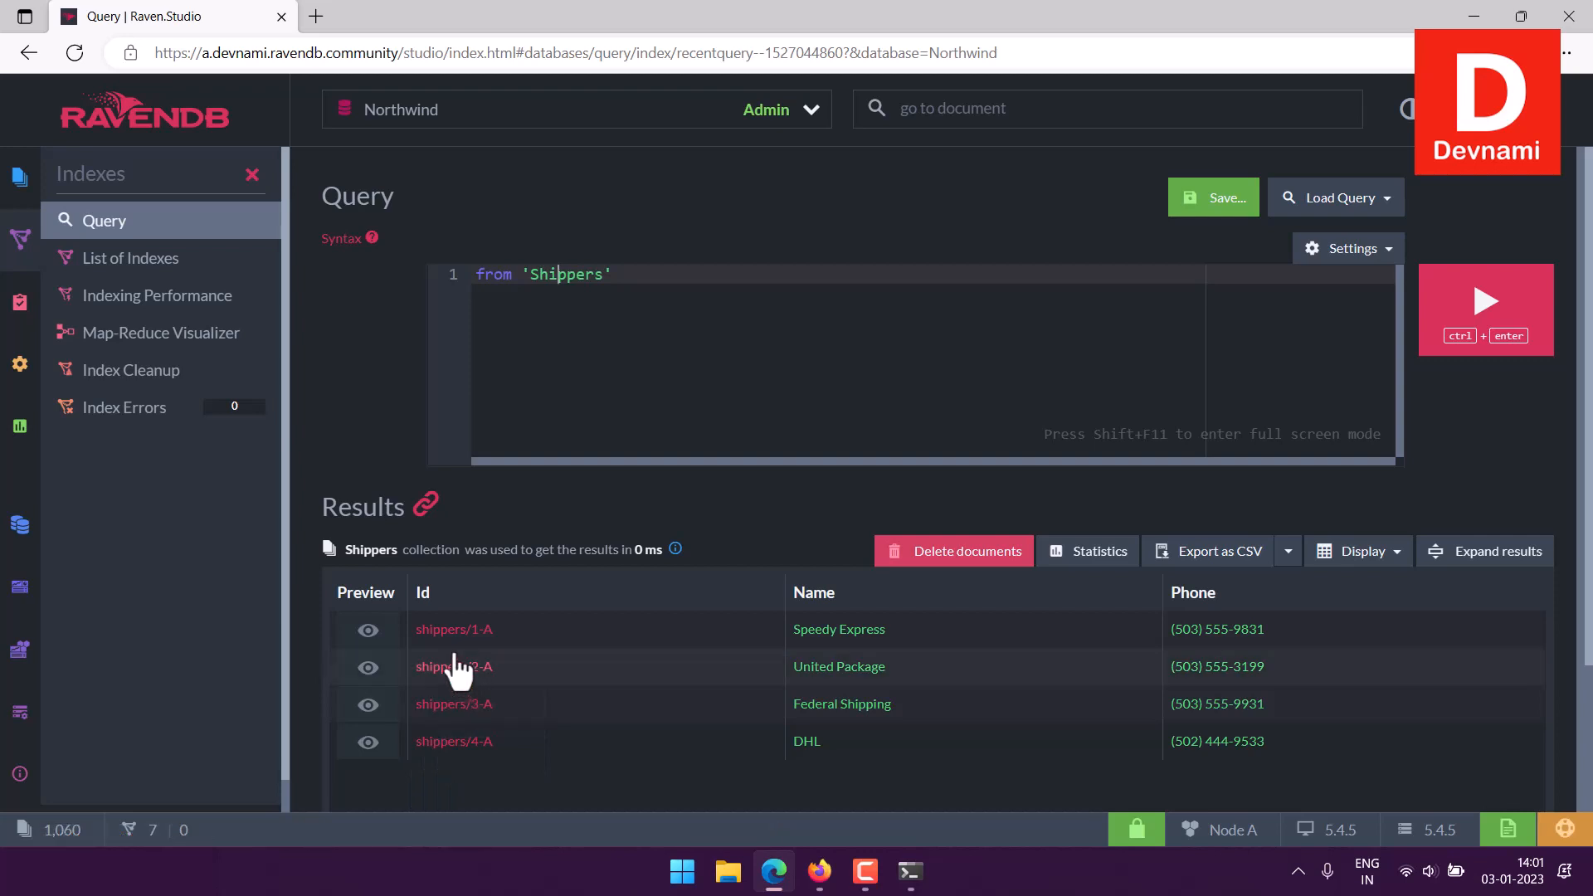
# Step: Copy the document ID shippers/3-A from the query results
pyautogui.moveTo(450, 638)
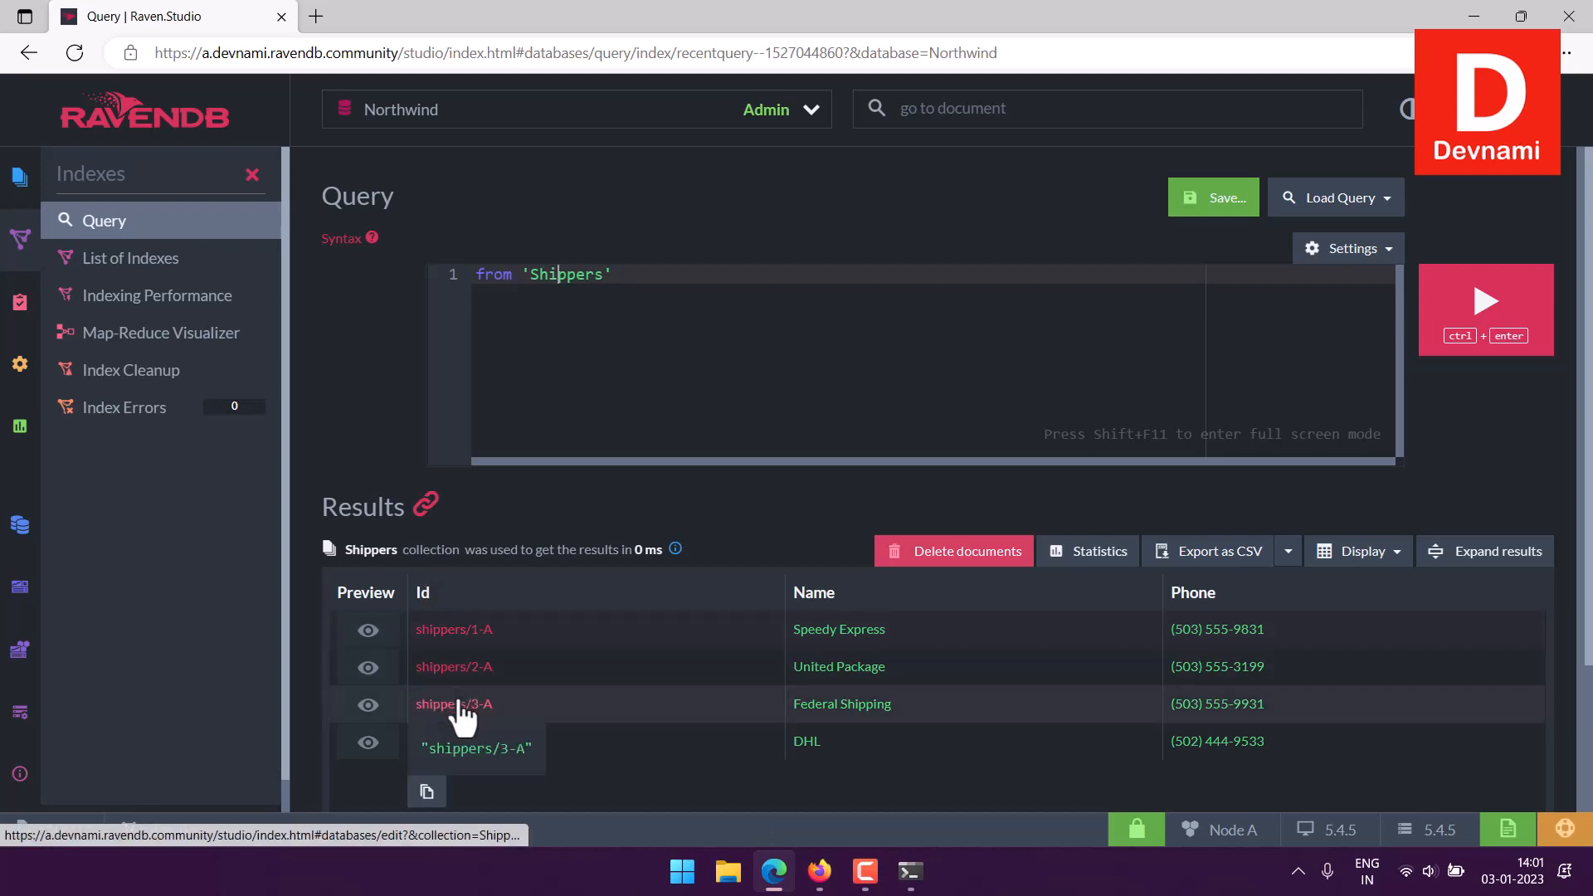
pyautogui.moveTo(426, 748); pyautogui.dragTo(529, 749)
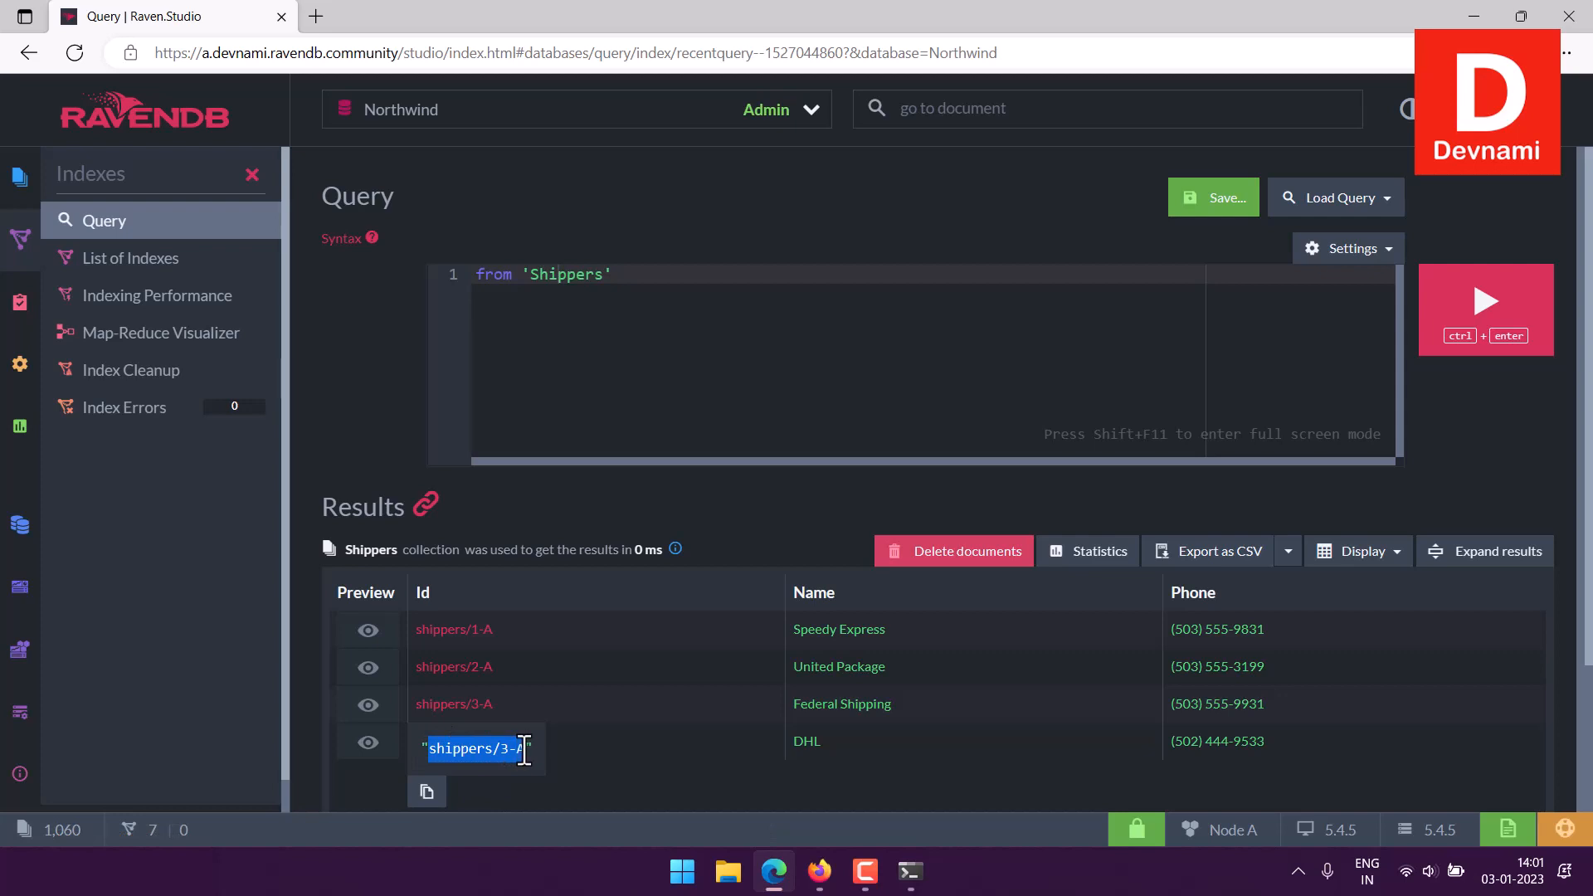
pyautogui.click(425, 783)
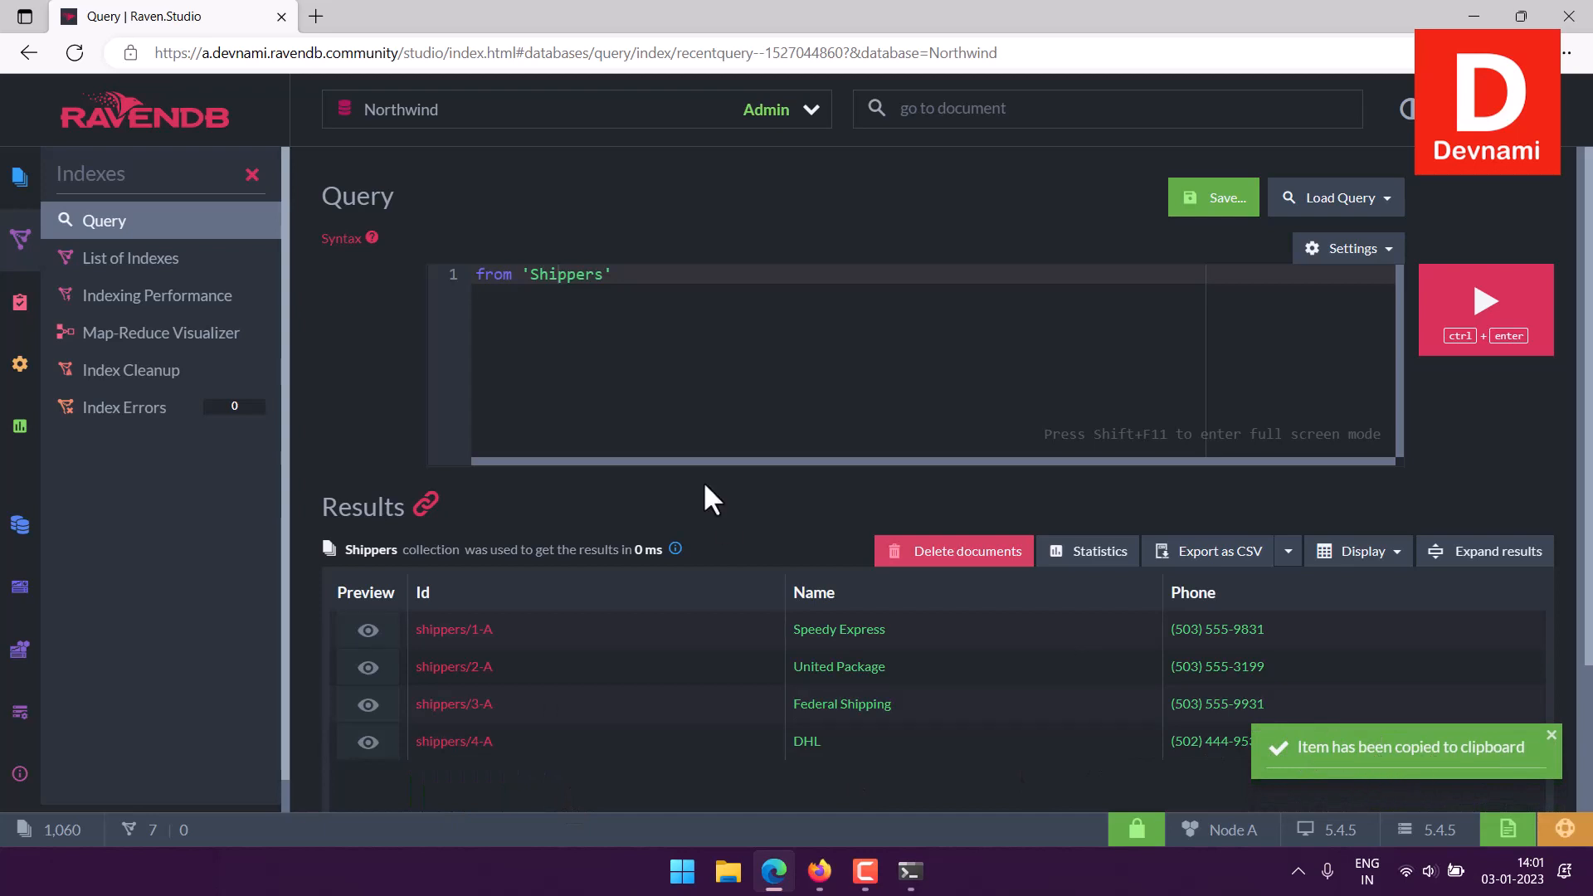
# Step: Add a second line to the query starting a filter on the document ID: where id()== followed by an opening single quote
pyautogui.click(635, 274)
pyautogui.press('Return')
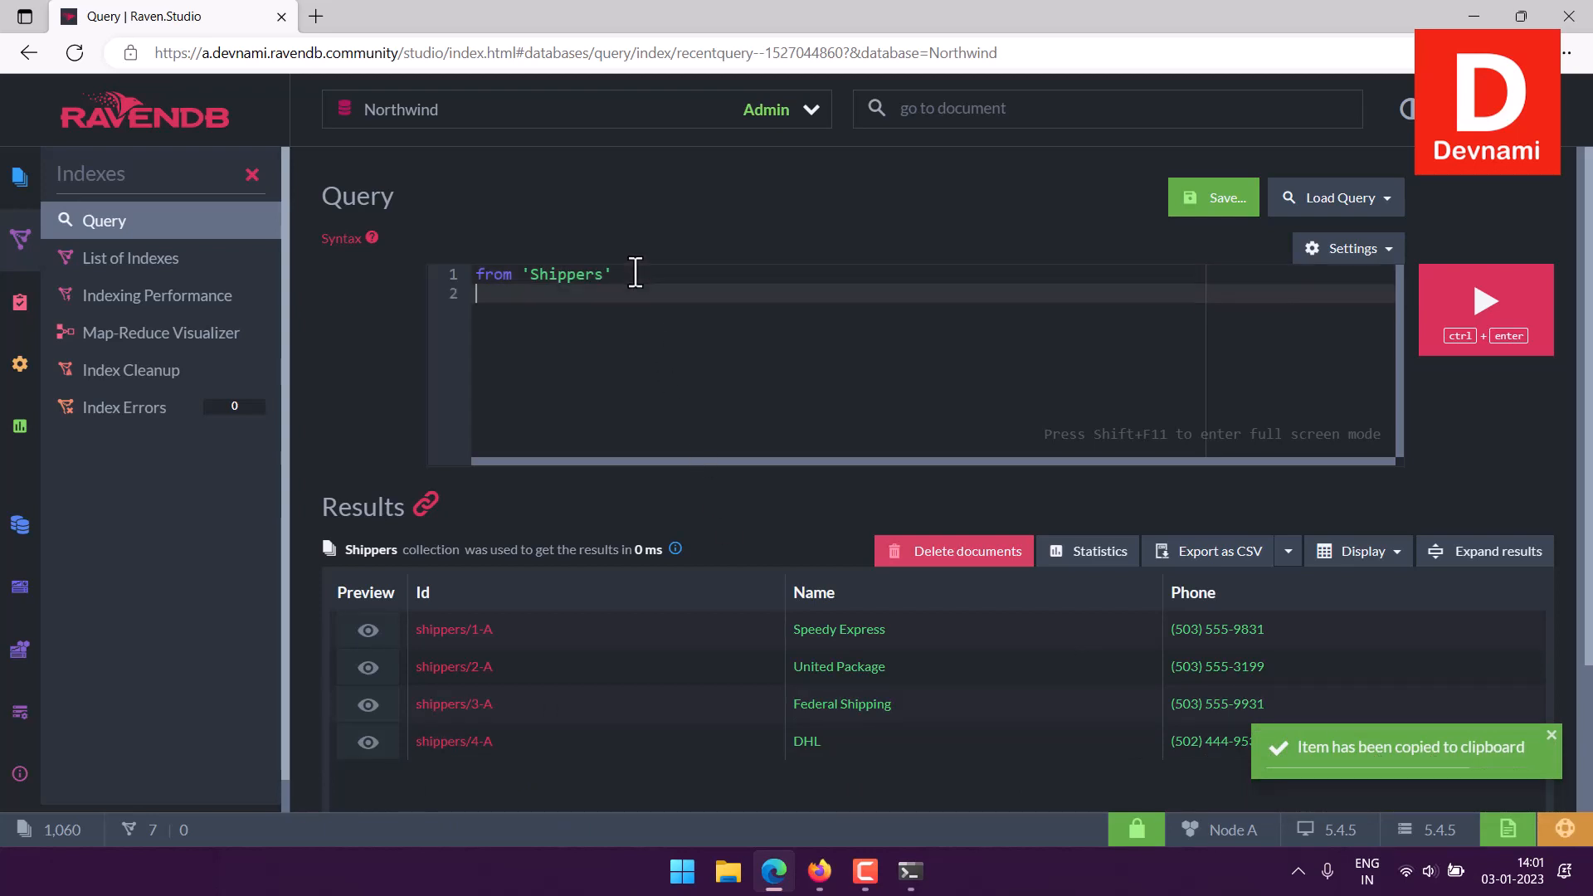
pyautogui.write('where id')
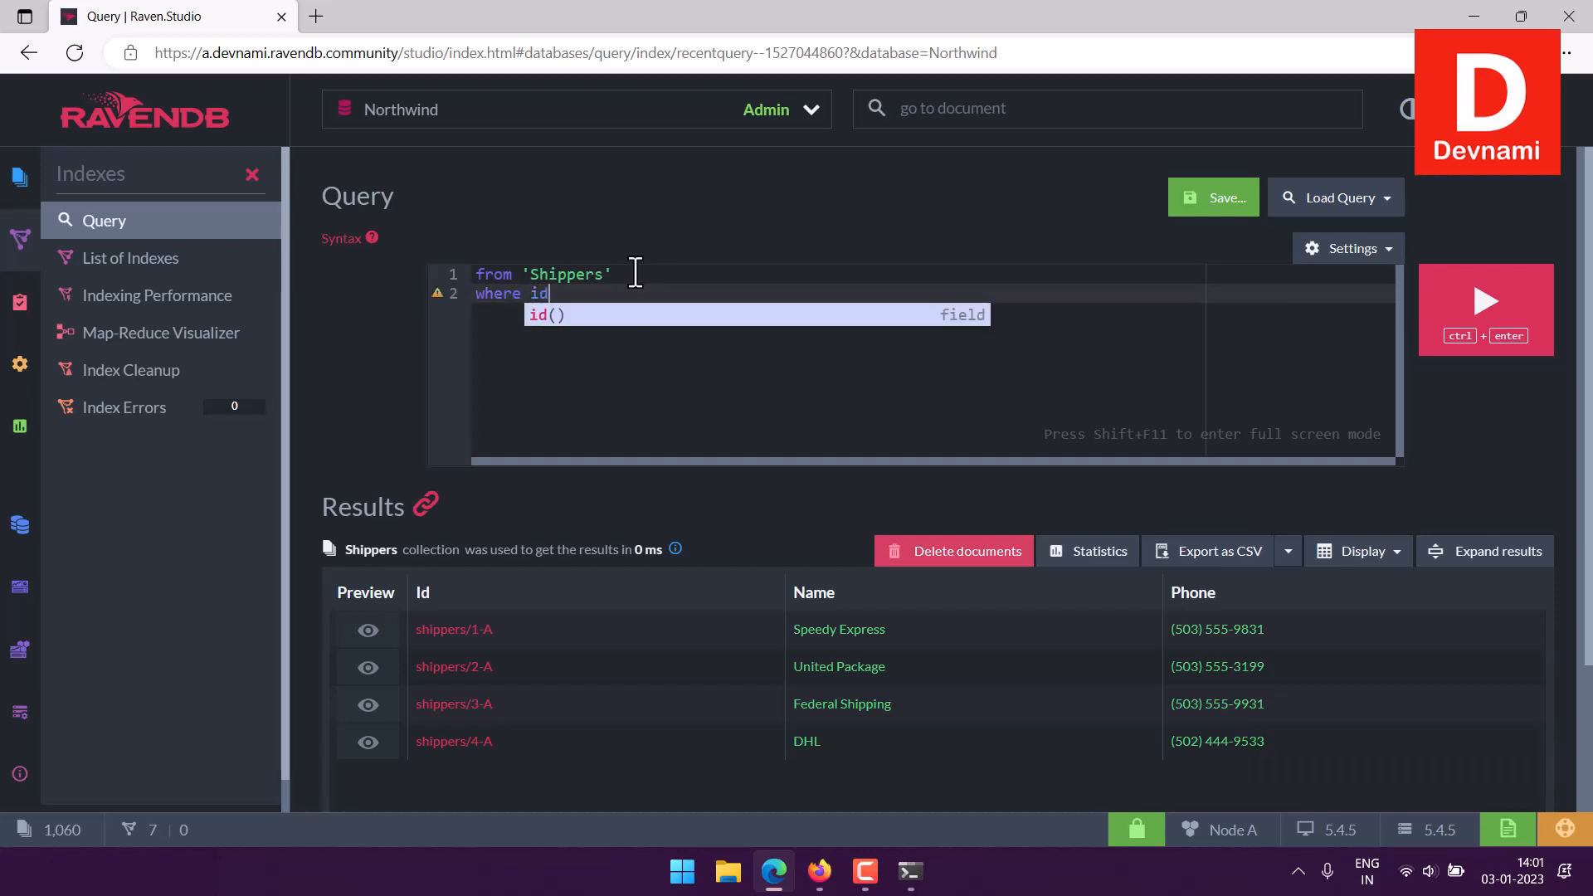
pyautogui.press('Return')
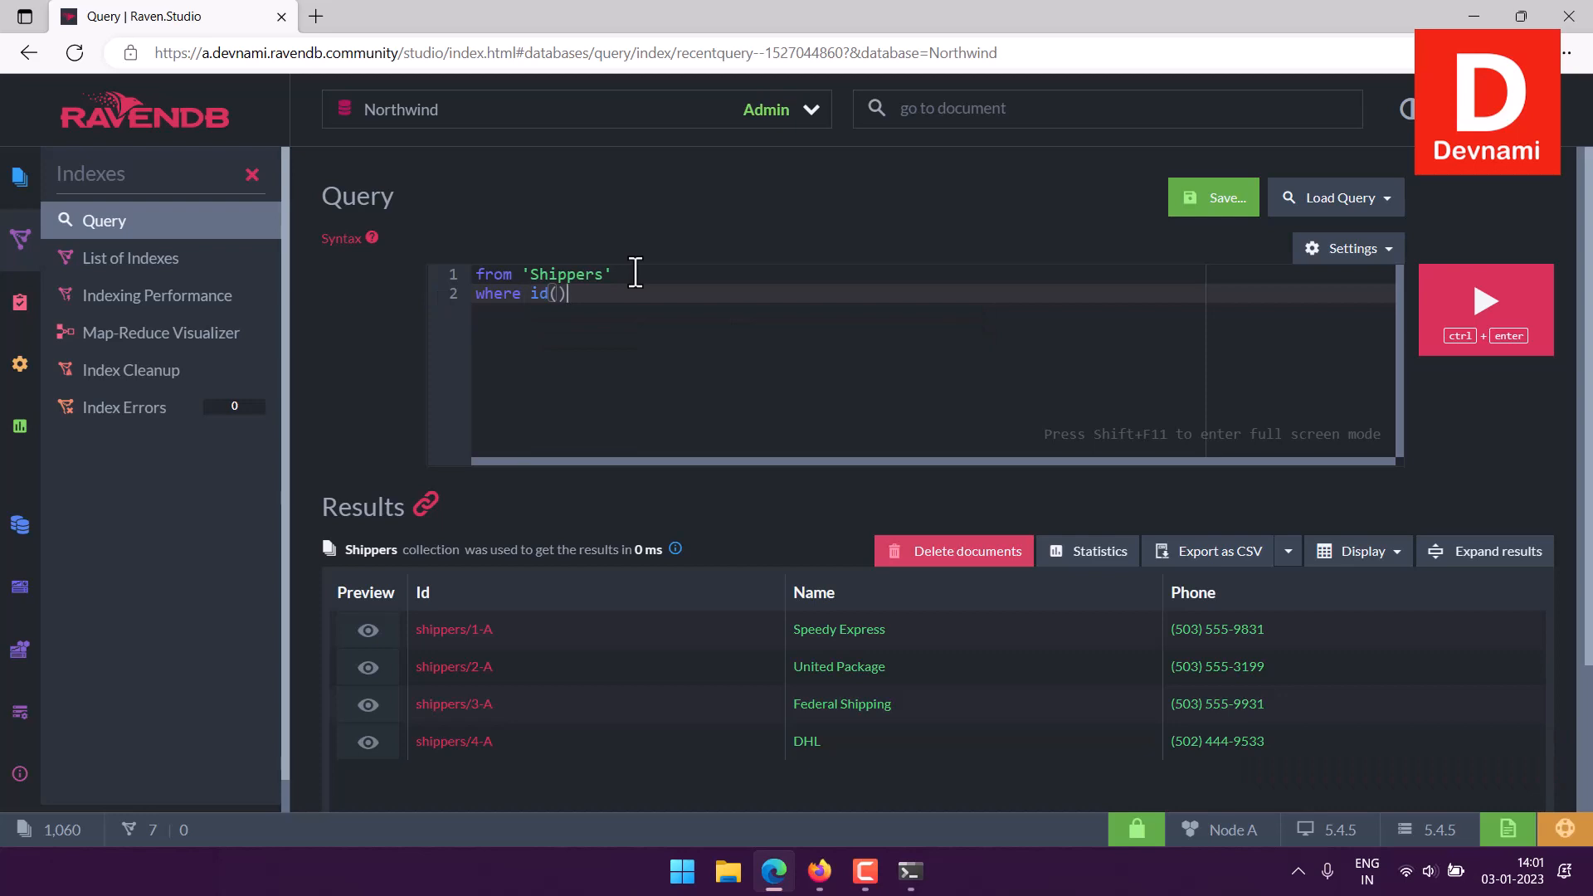
pyautogui.press('Right')
pyautogui.write('=')
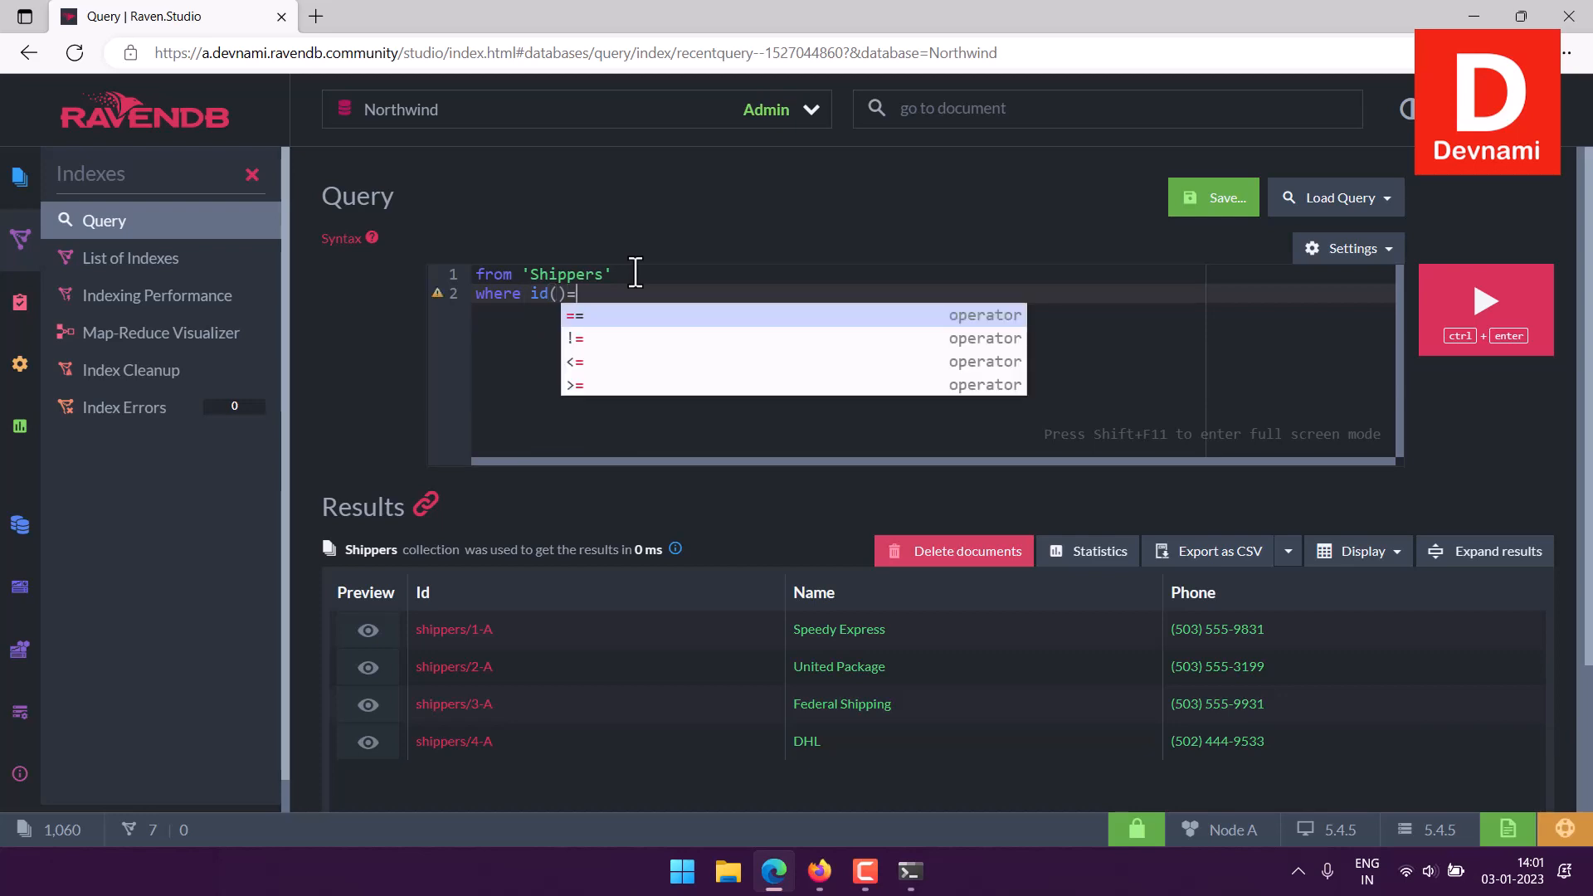
pyautogui.write('=')
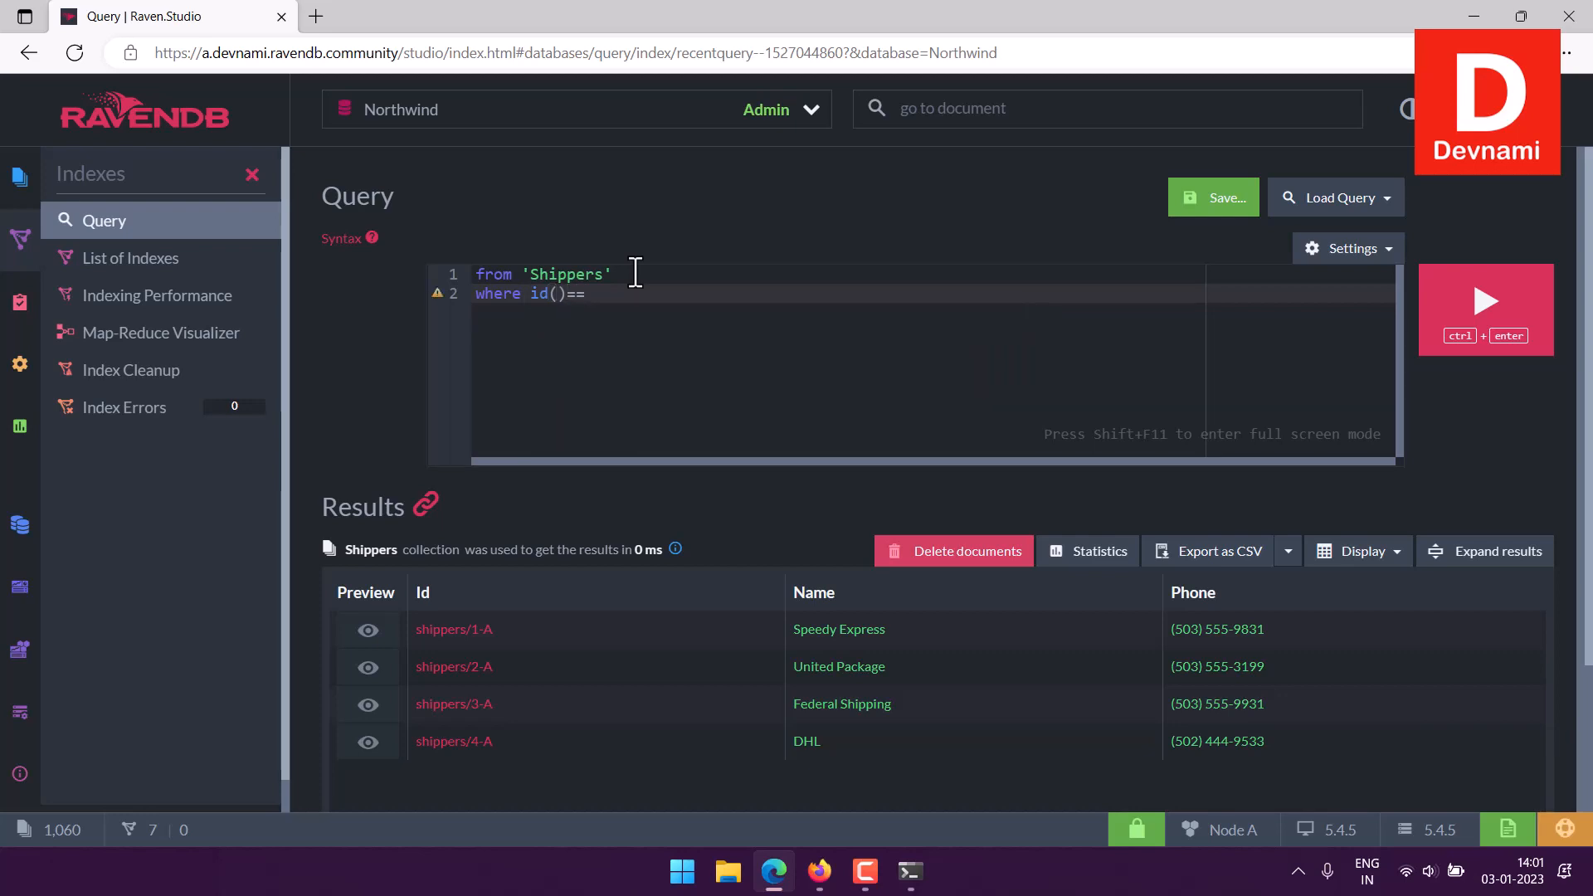
pyautogui.write(" '")
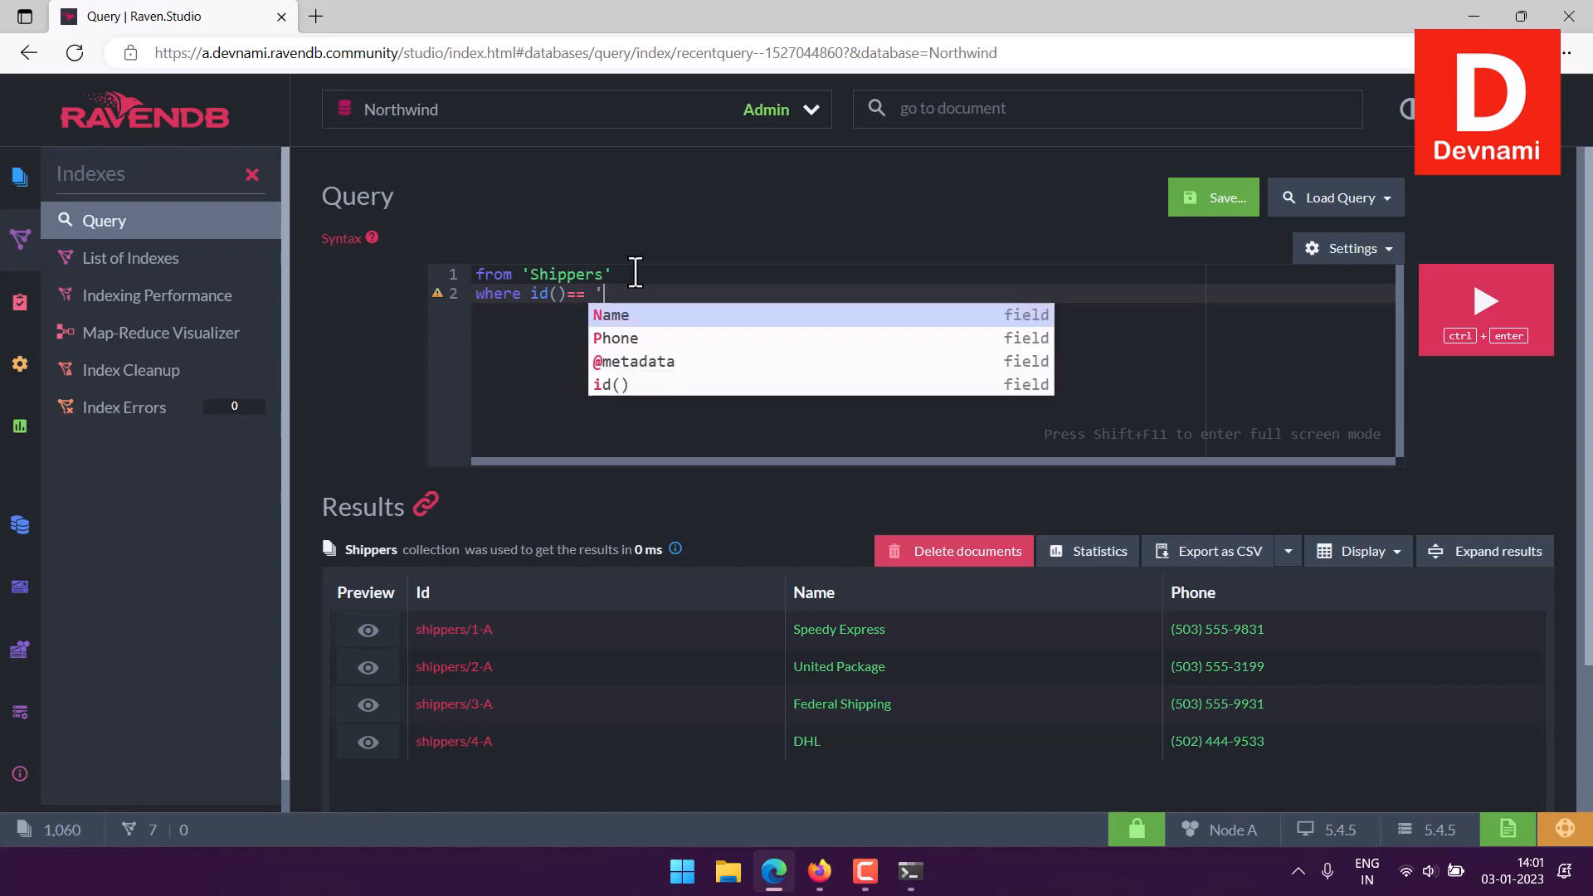
# Step: Paste the copied ID into the filter and fix its quotes so the line reads where id()== 'shippers/3-A'
pyautogui.hotkey('ctrl', 'v')
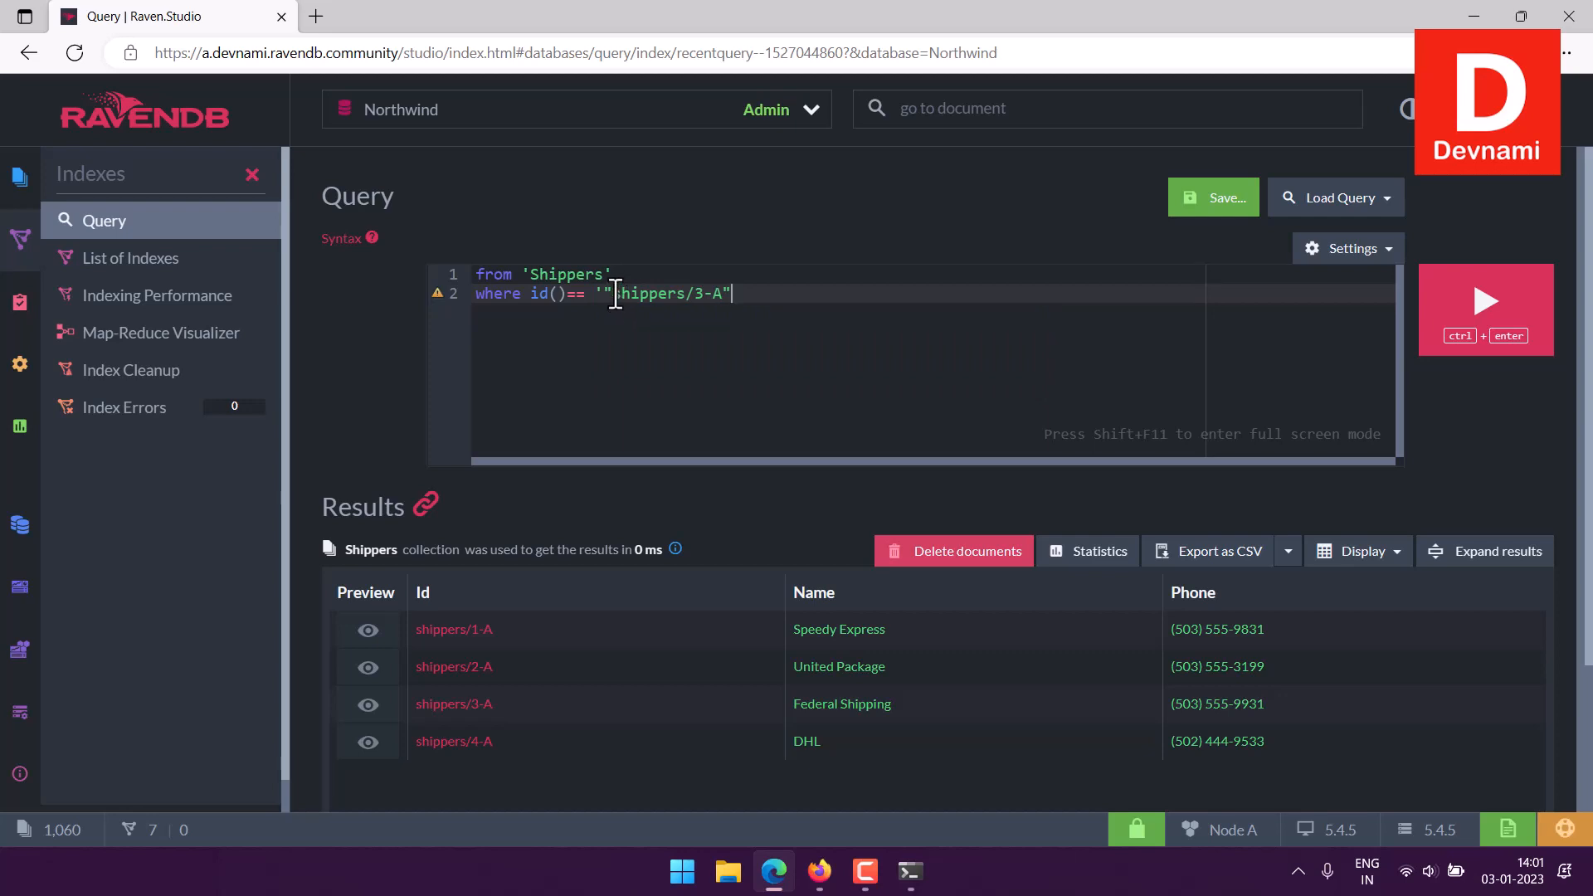
pyautogui.click(614, 293)
pyautogui.press('BackSpace')
pyautogui.click(727, 293)
pyautogui.press('BackSpace')
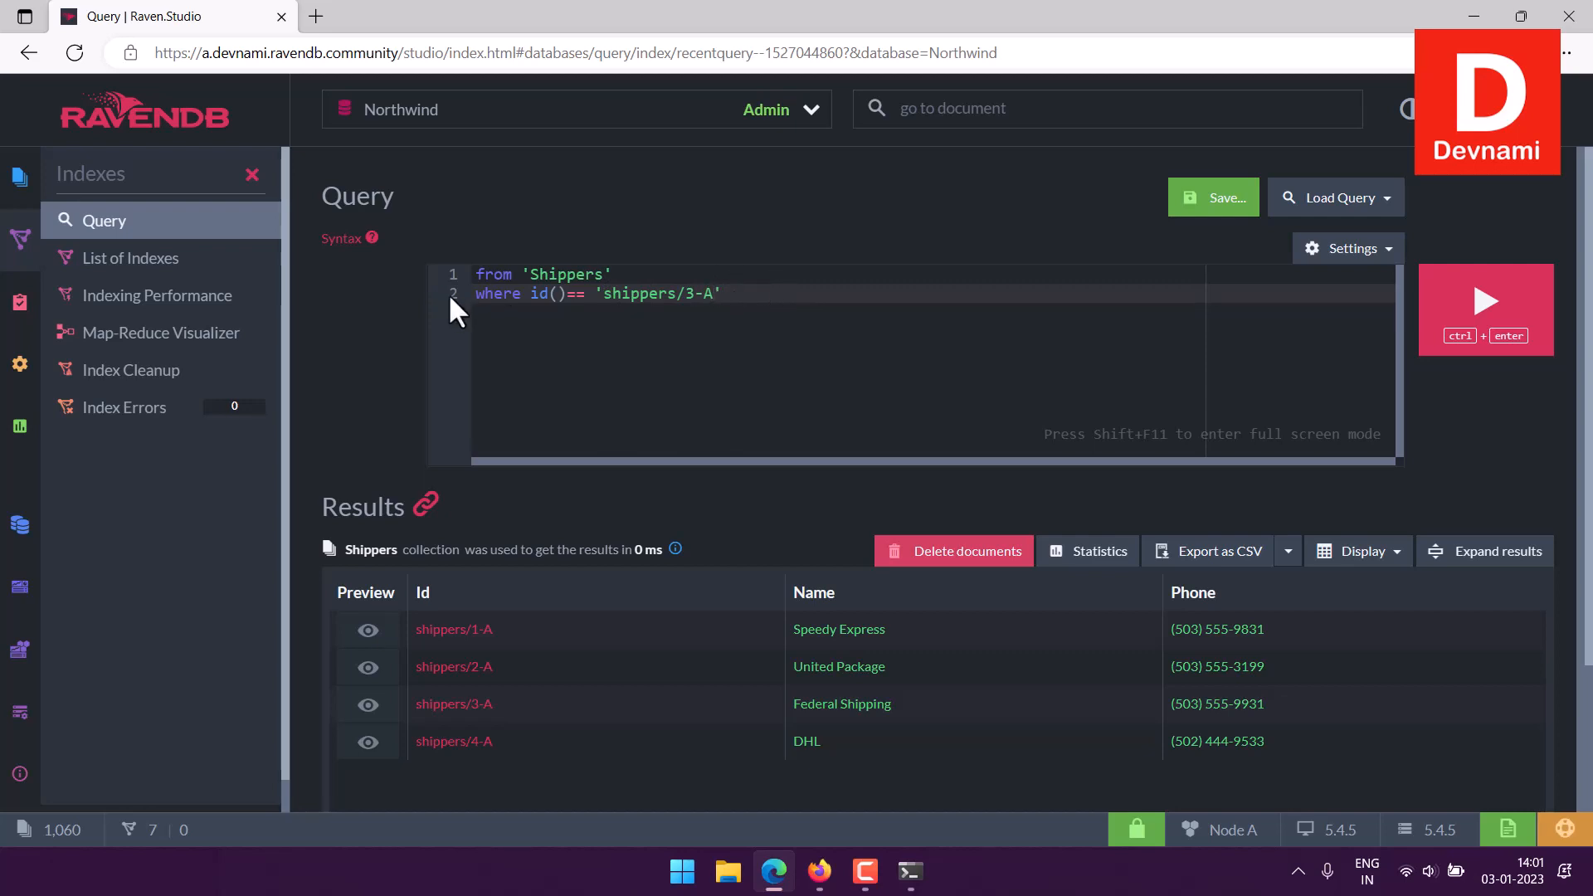
# Step: Run the Shippers query filtered by document ID and examine the ID, name and phone of the returned document
pyautogui.click(1472, 311)
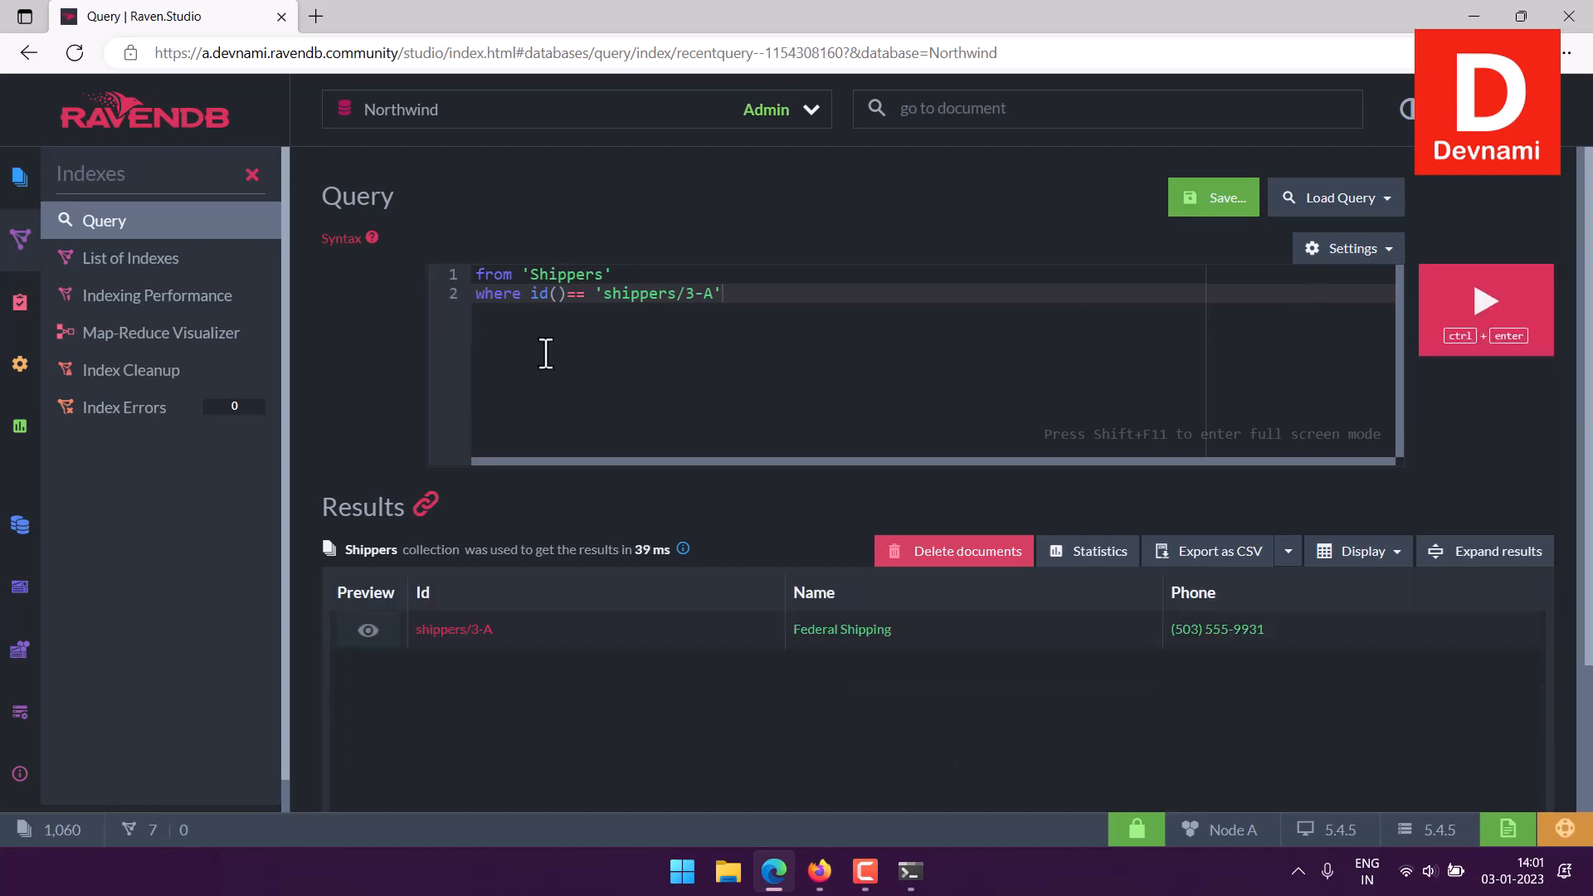
pyautogui.moveTo(431, 640)
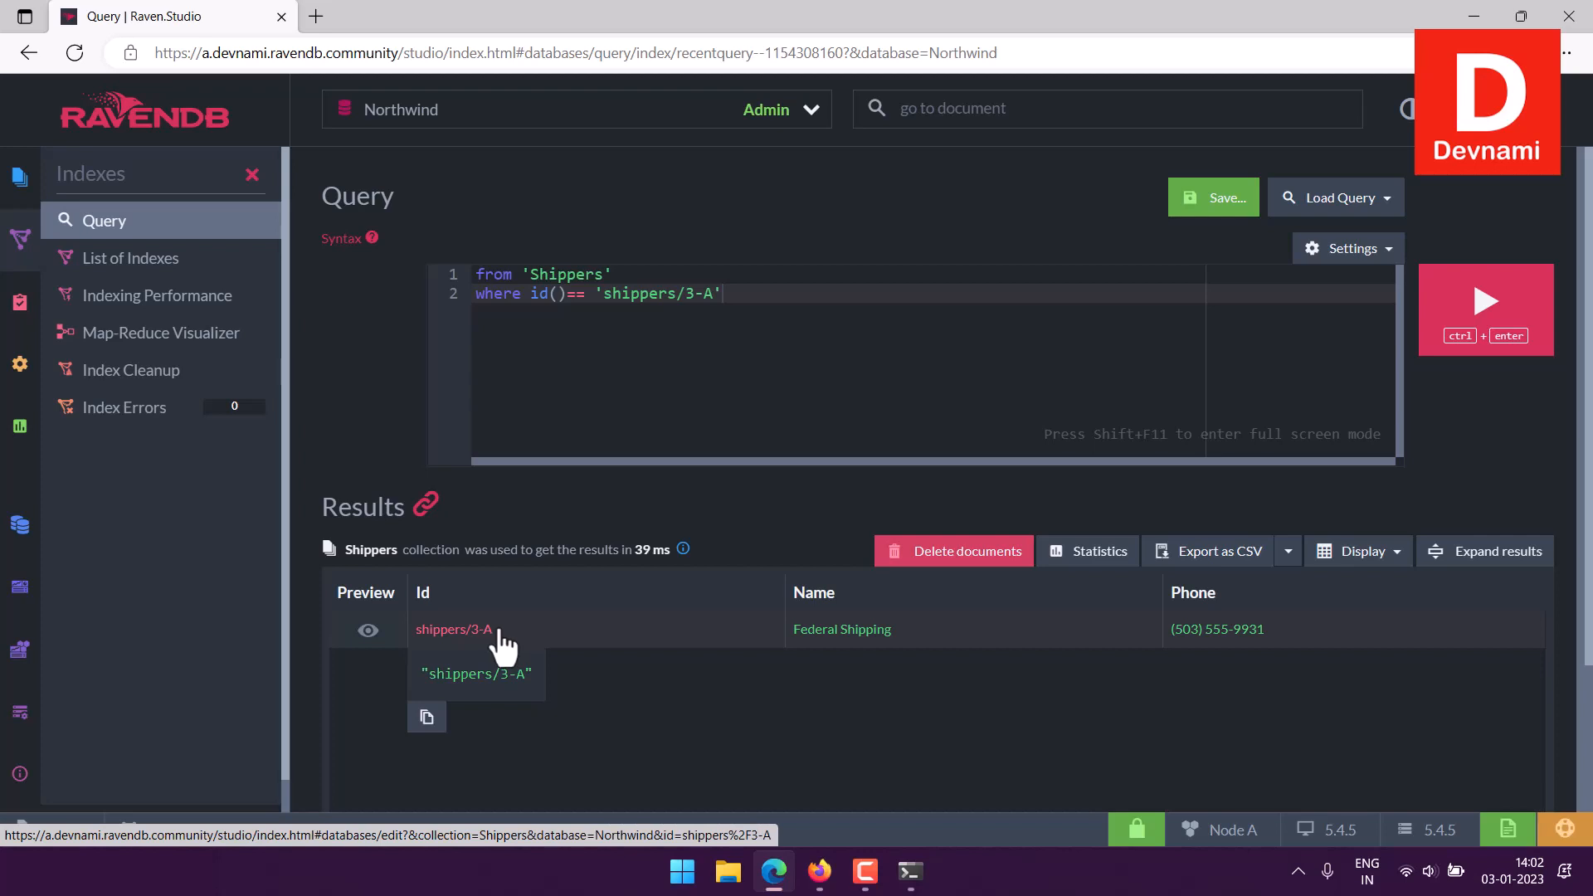
pyautogui.moveTo(869, 628)
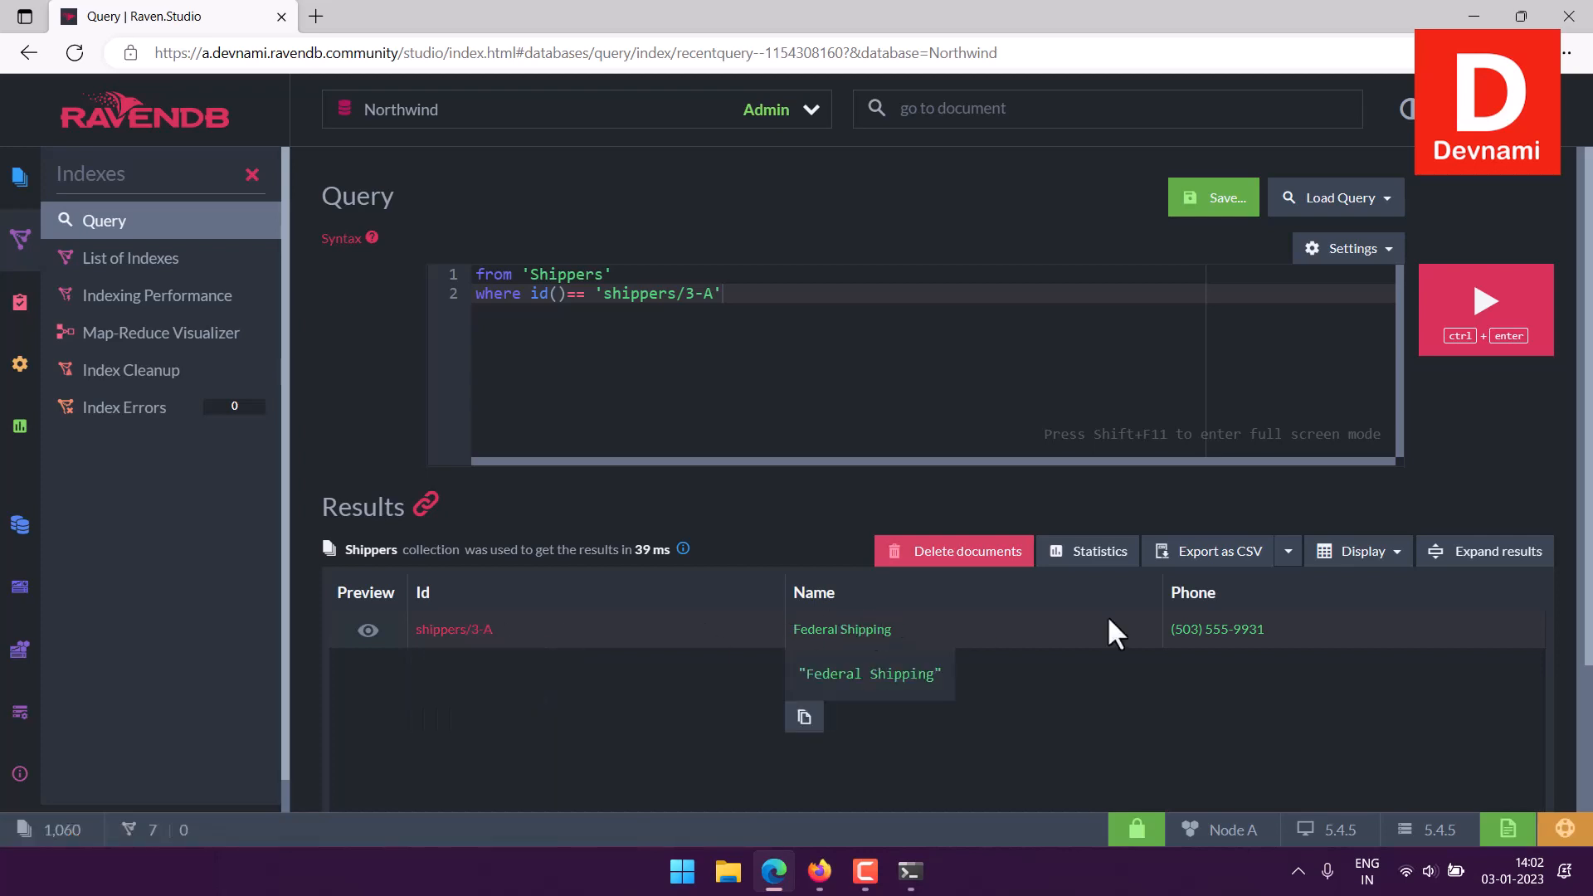
pyautogui.moveTo(1266, 628)
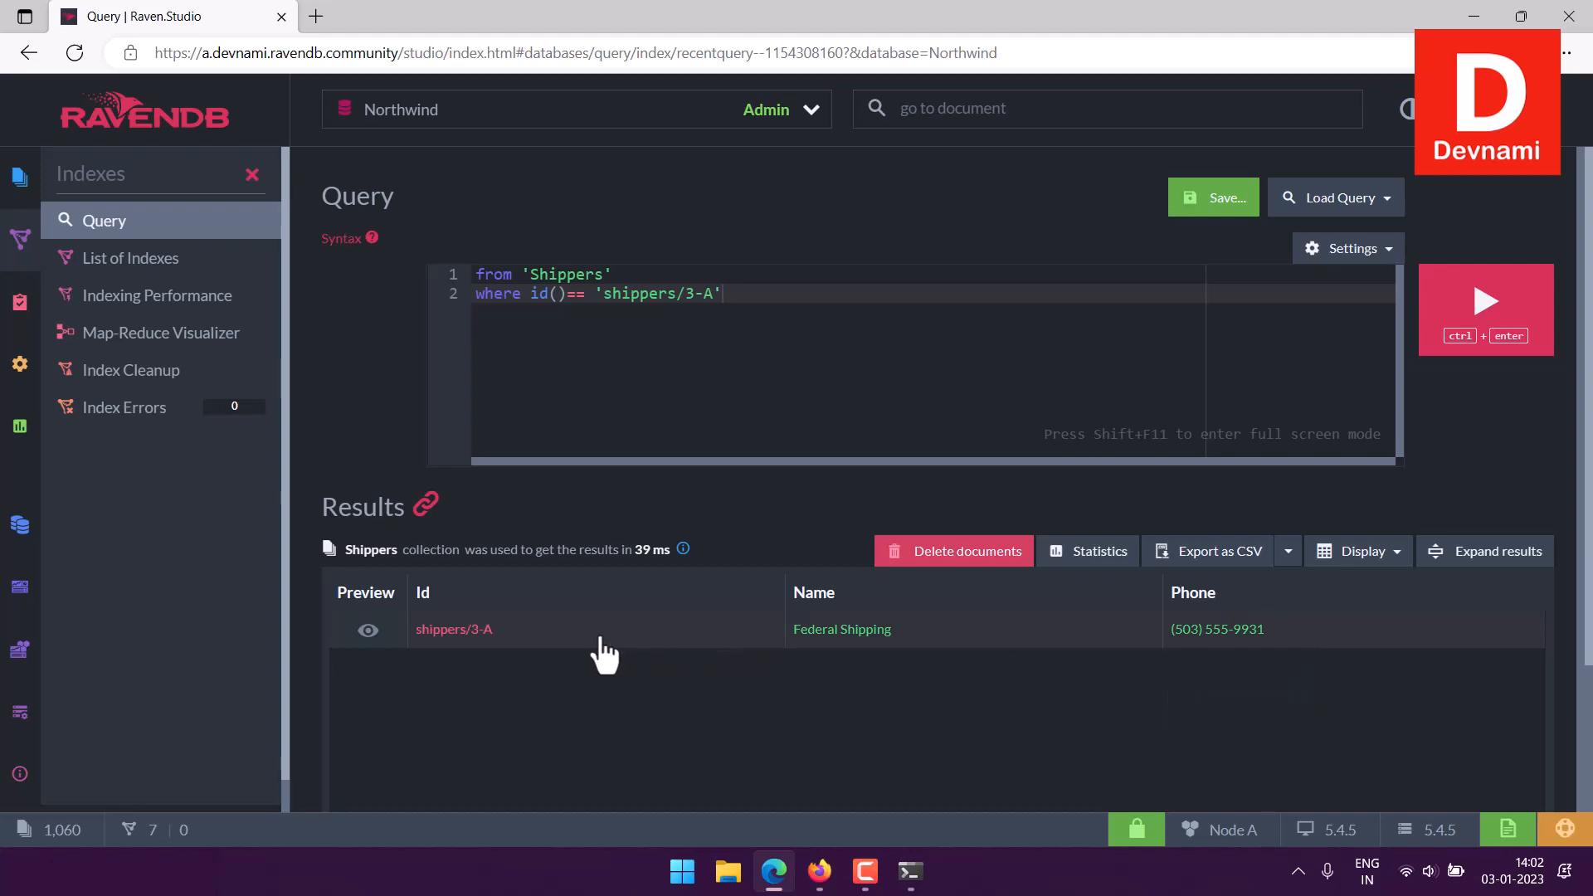
pyautogui.moveTo(1075, 639)
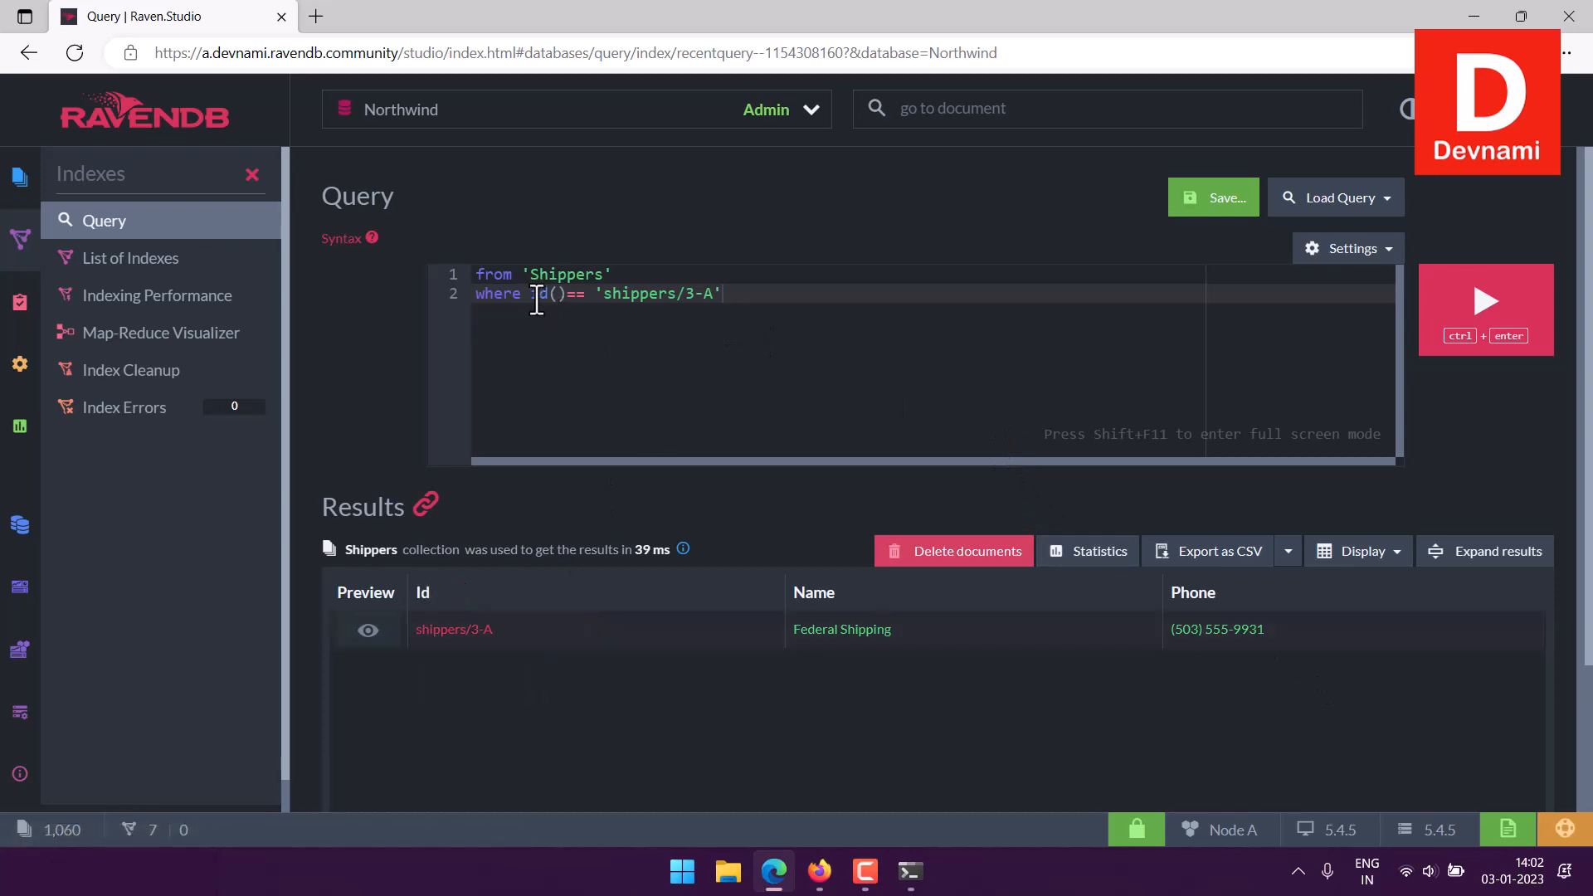
# Step: Delete the document ID filter from the second line and rerun the query on the whole Shippers collection
pyautogui.moveTo(533, 296); pyautogui.dragTo(723, 296)
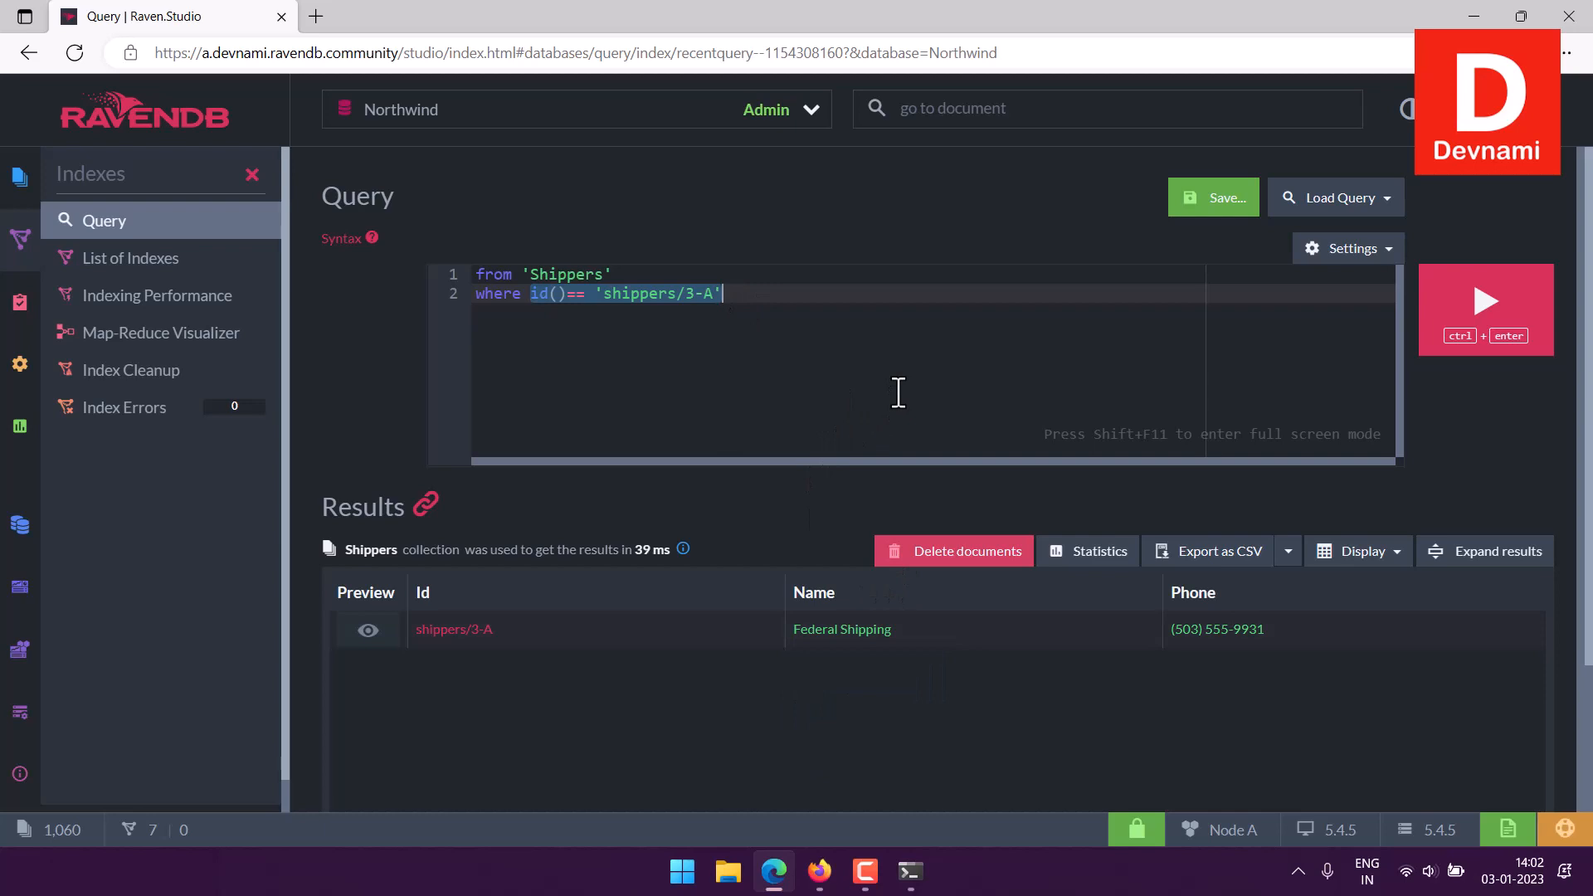
pyautogui.press('BackSpace')
pyautogui.press('BackSpace')
pyautogui.press('BackSpace')
pyautogui.press('BackSpace')
pyautogui.press('BackSpace')
pyautogui.press('BackSpace')
pyautogui.press('BackSpace')
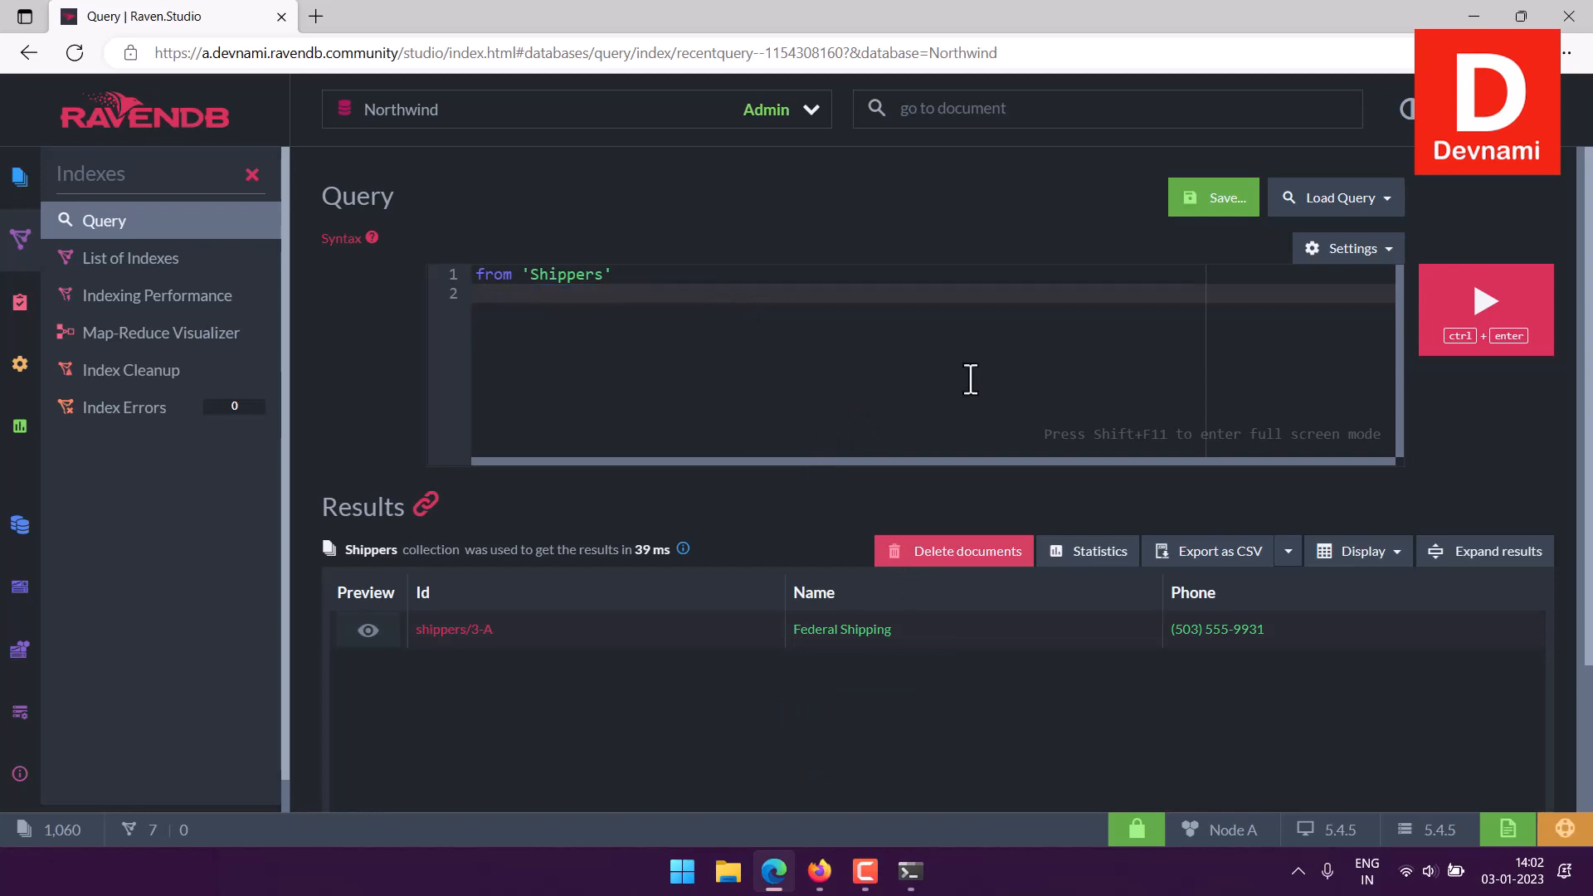
pyautogui.click(1464, 311)
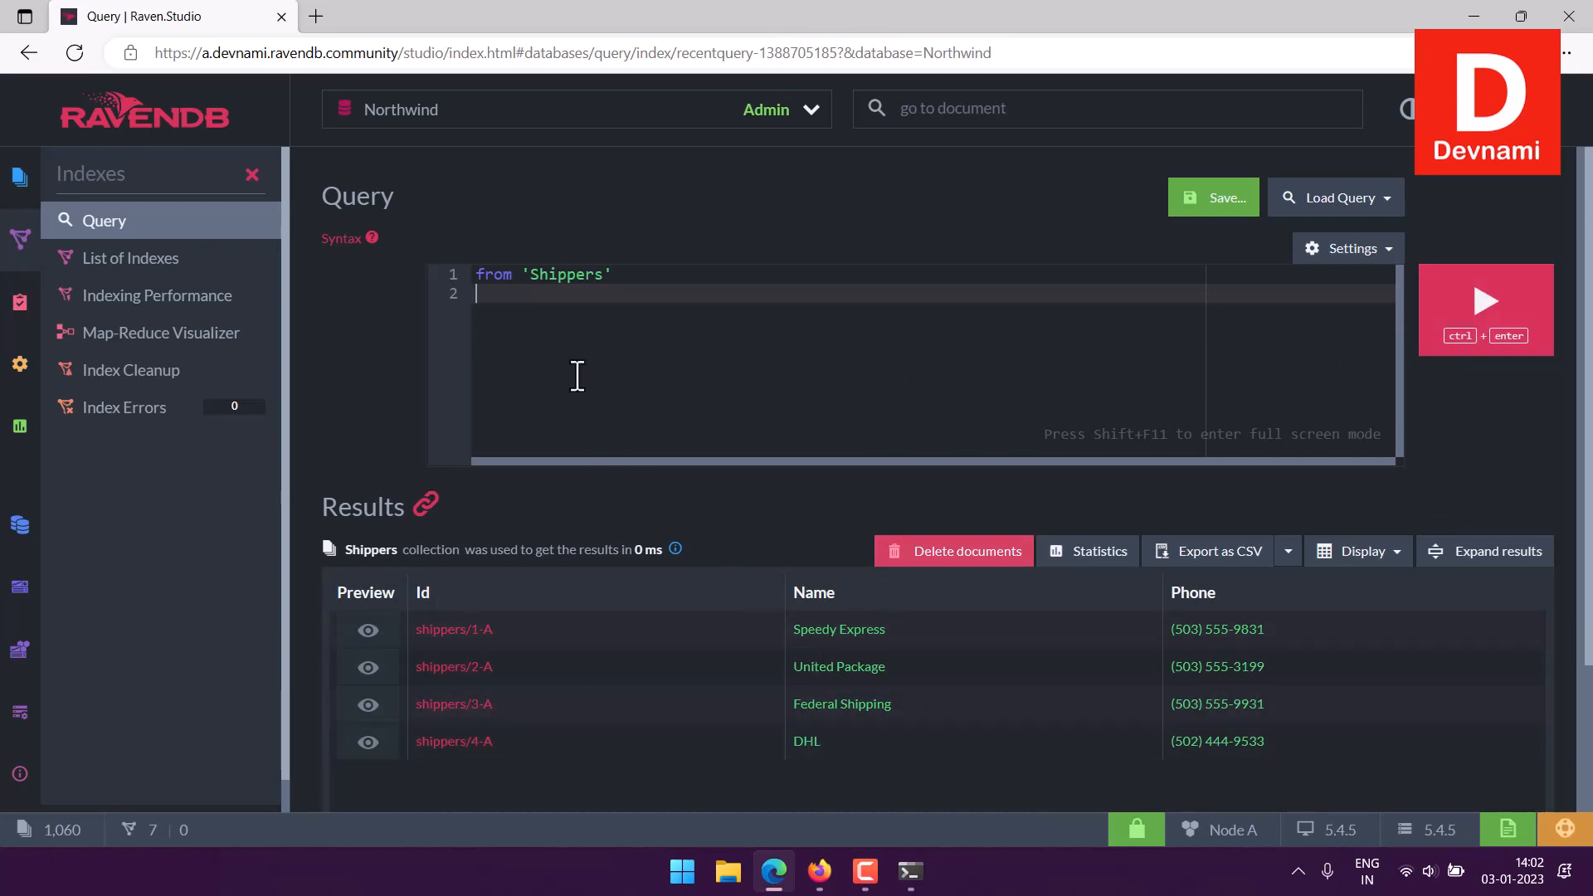
# Step: Add the filter line where Name = 'DHL' to the Shippers query, run it, and check the name in the result
pyautogui.write("where Name = ''")
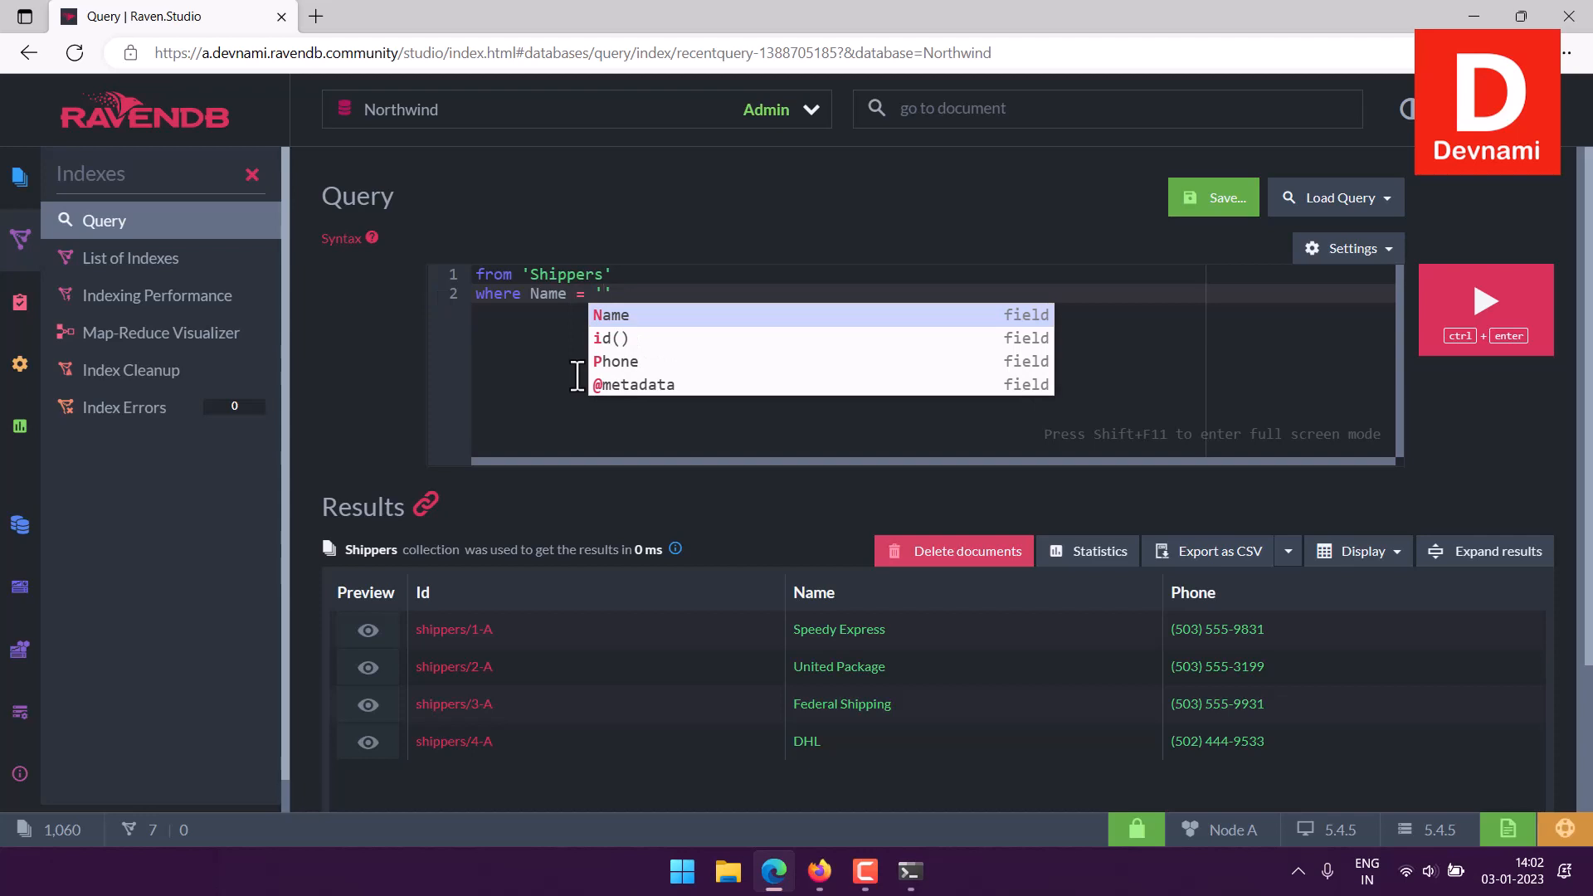
pyautogui.write('DHL')
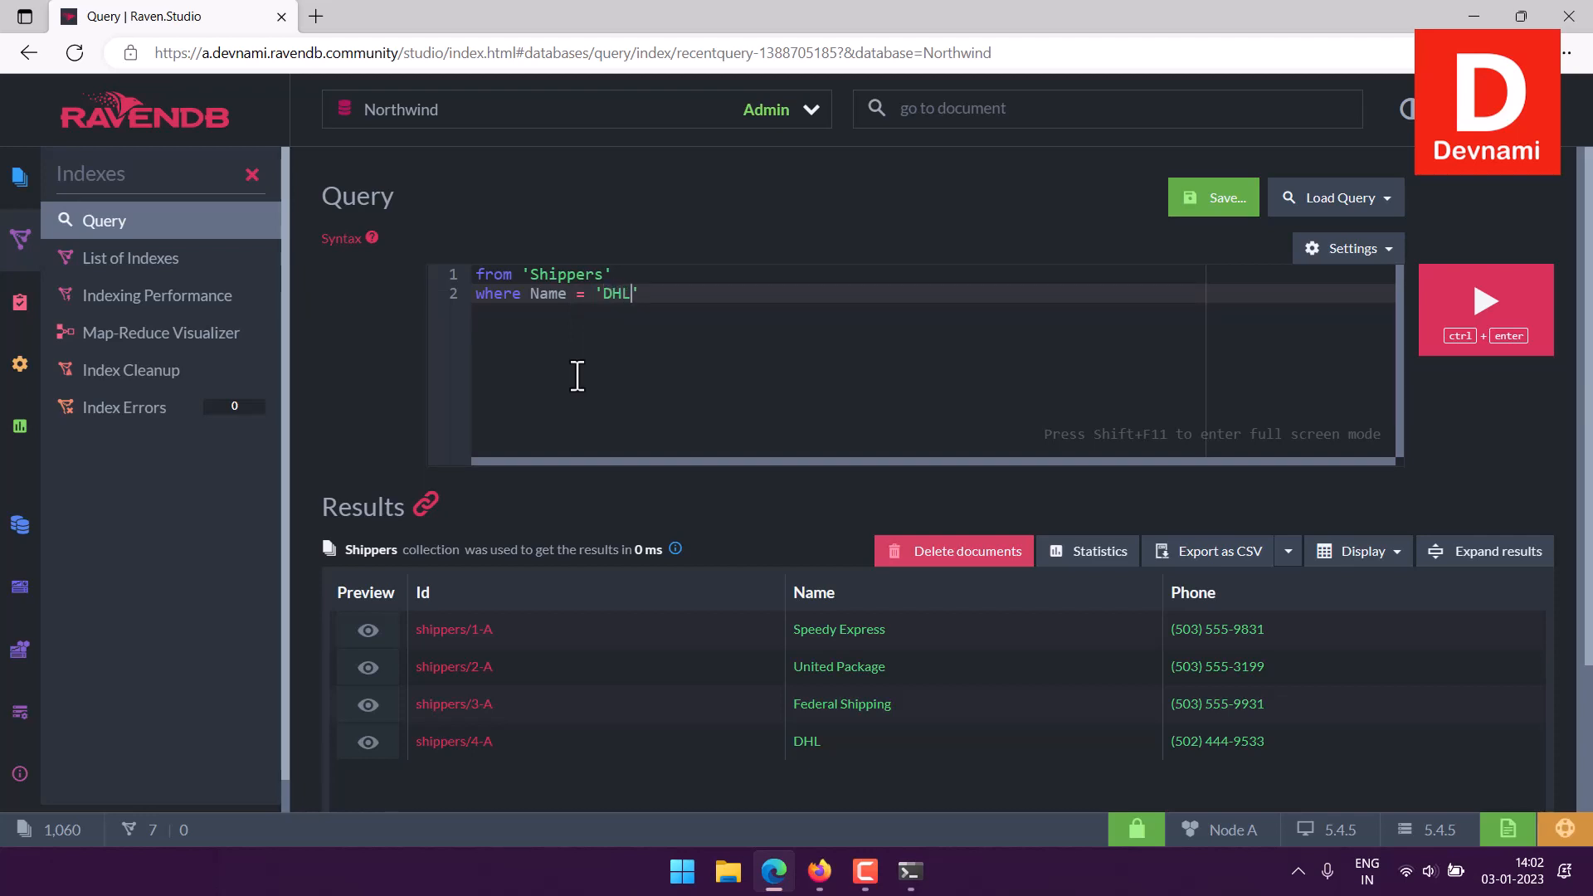
pyautogui.click(1490, 311)
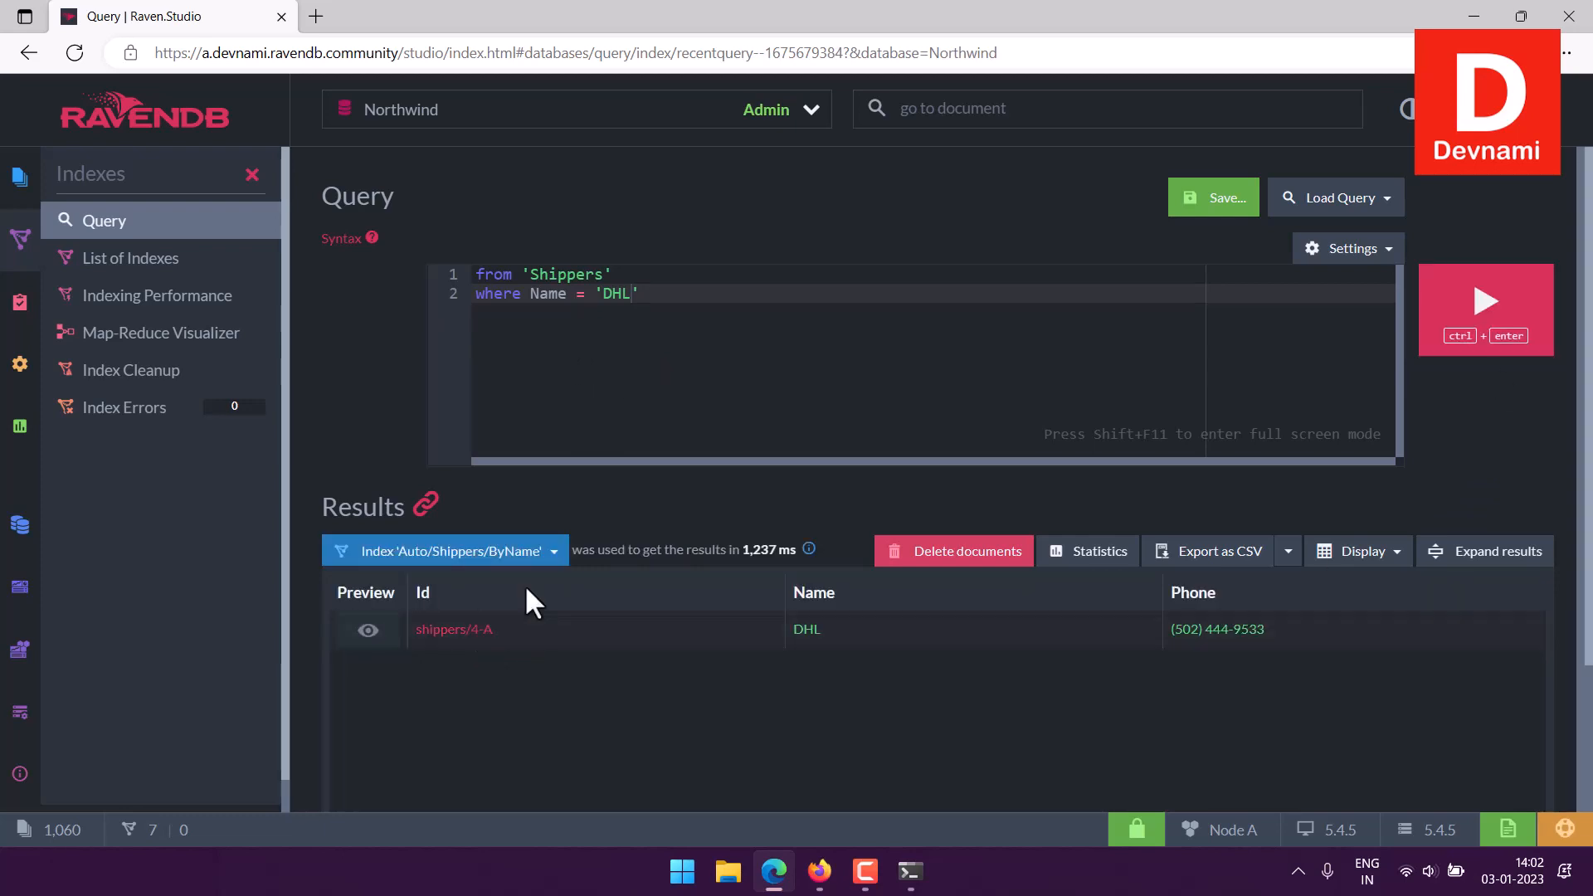
pyautogui.moveTo(628, 645)
pyautogui.moveTo(790, 592)
pyautogui.mouseDown()
pyautogui.moveTo(840, 590)
pyautogui.moveTo(754, 592)
pyautogui.moveTo(816, 594)
pyautogui.mouseUp()
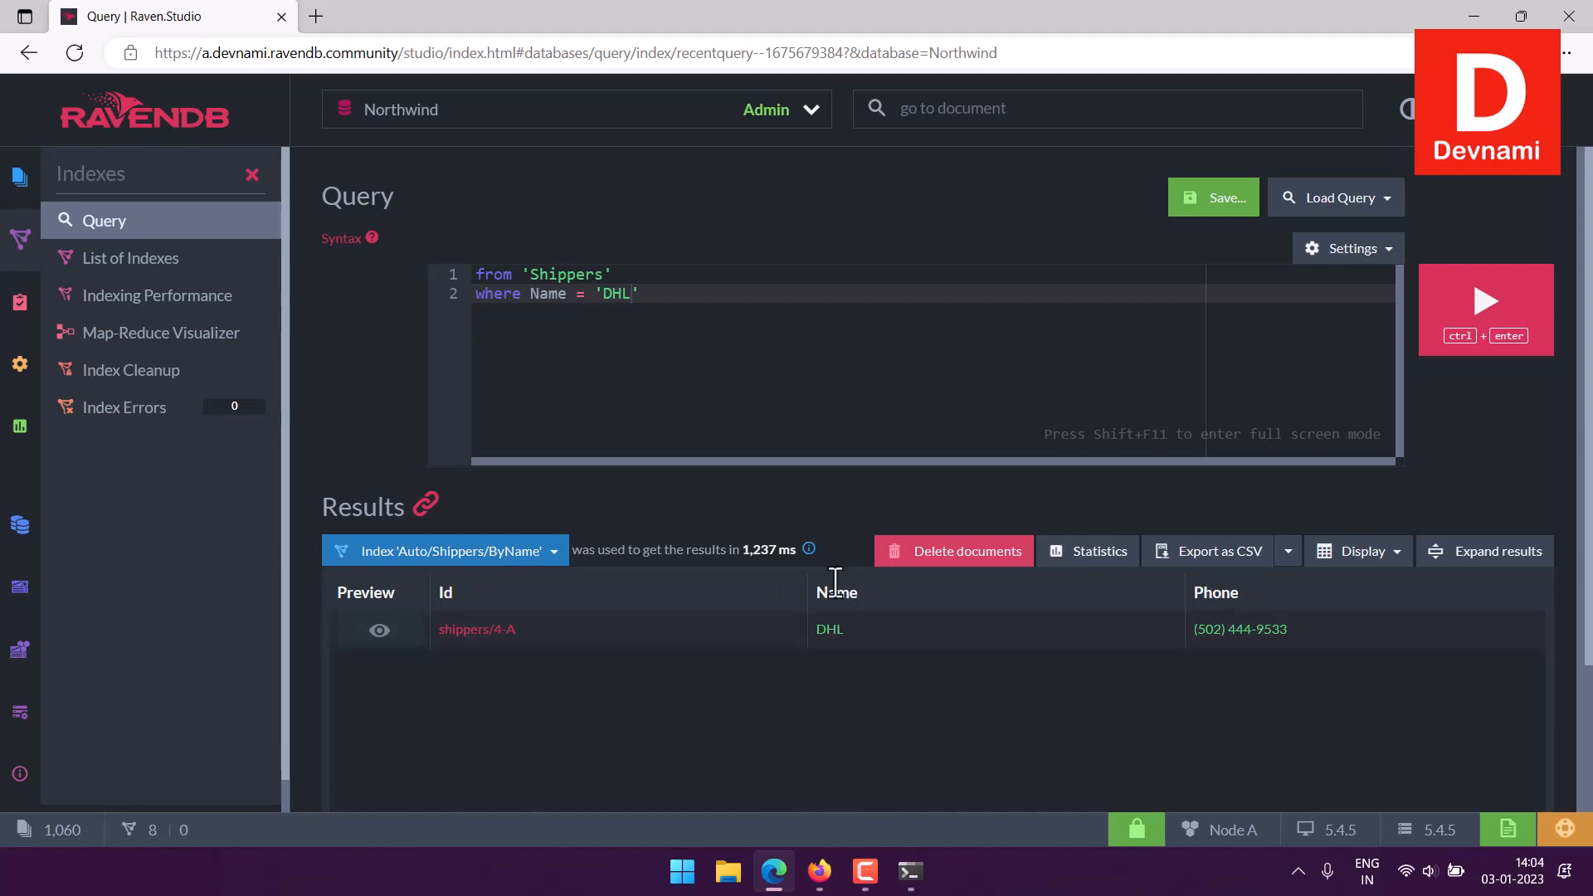
pyautogui.moveTo(818, 622)
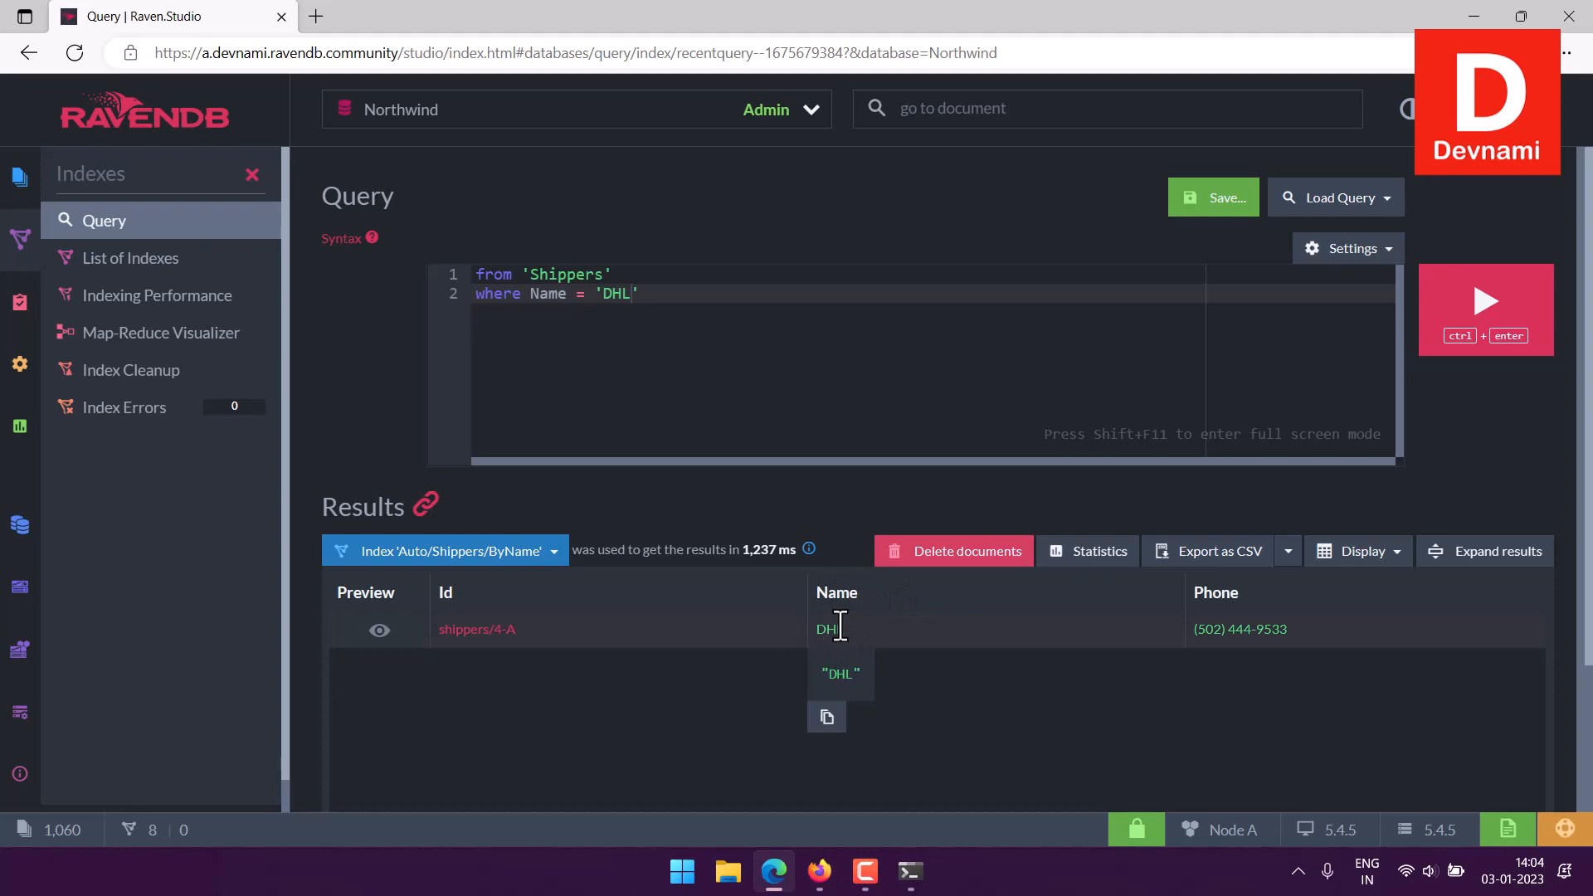
pyautogui.click(542, 302)
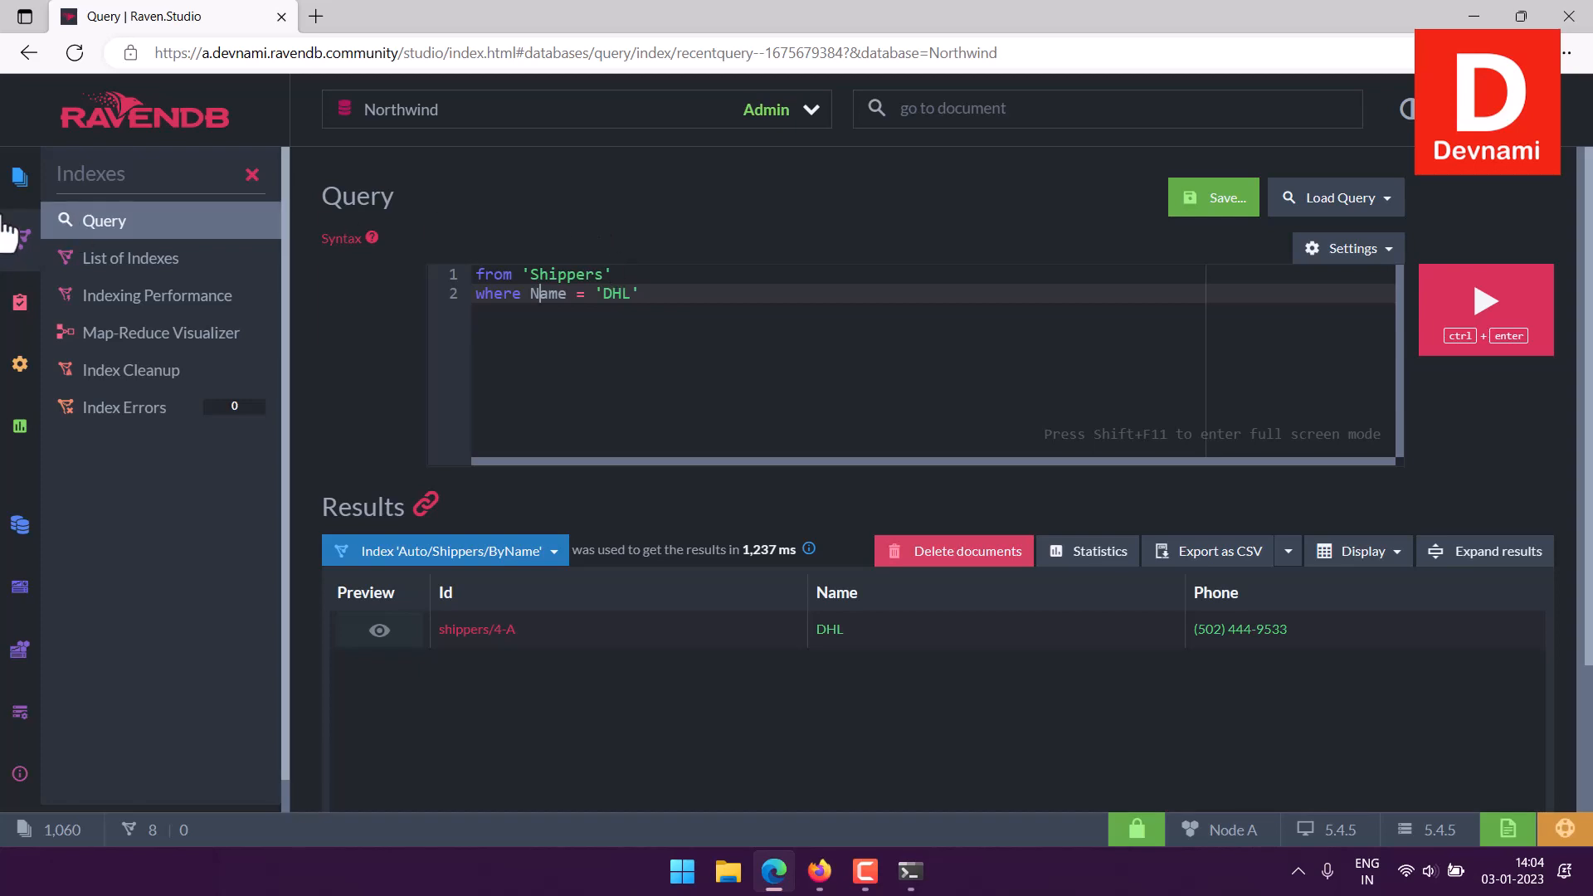
# Step: Open the Northwind database's list of indexes and look through the indexes of every collection, including Shippers
pyautogui.moveTo(12, 208)
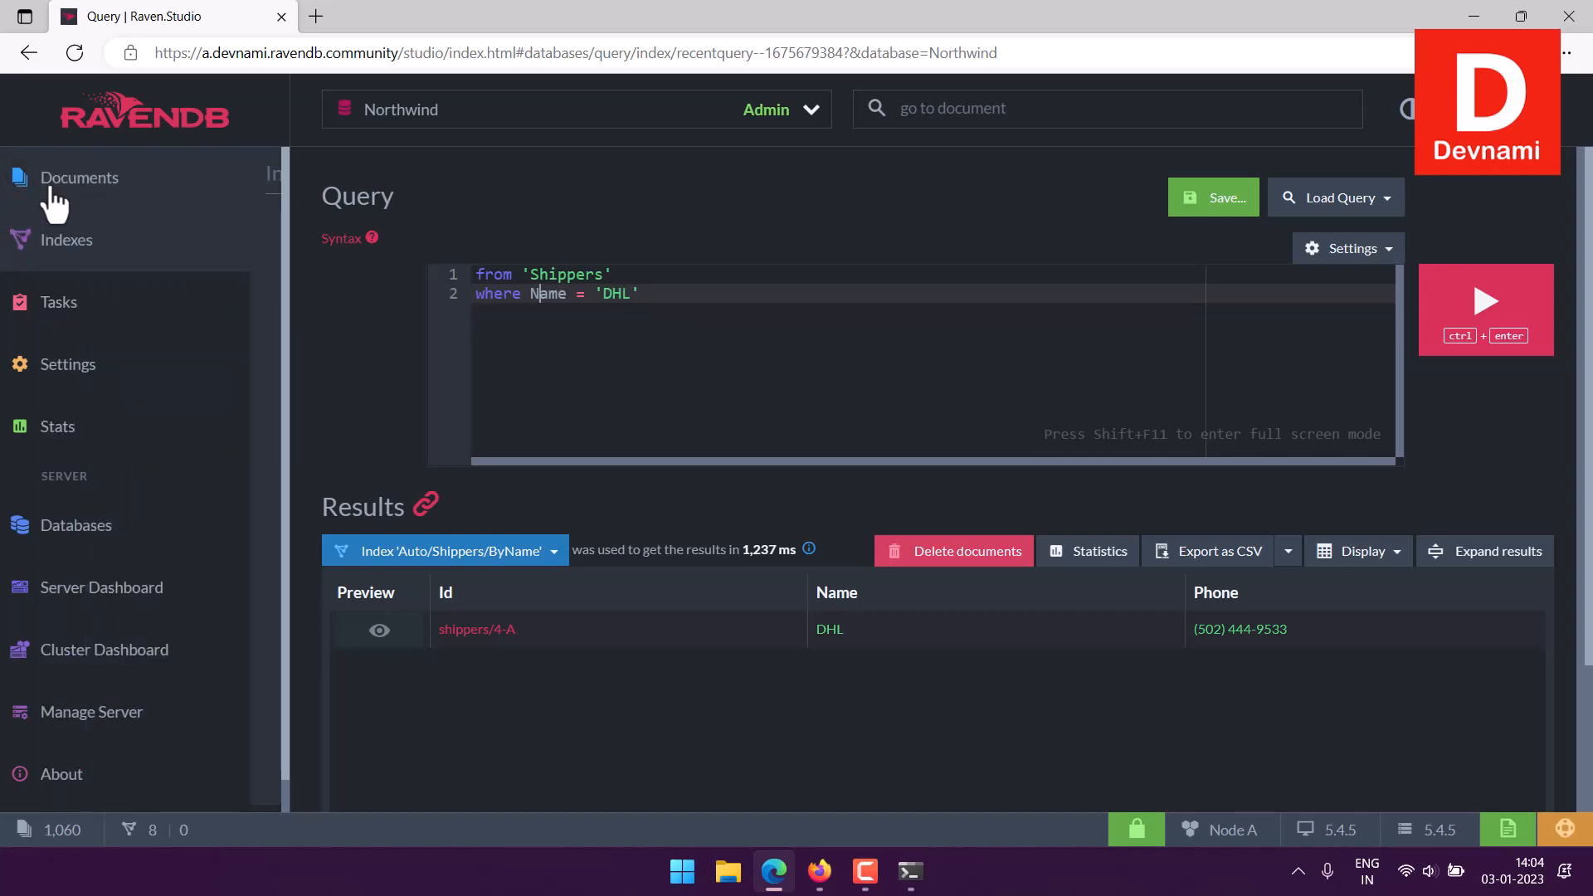
pyautogui.click(52, 187)
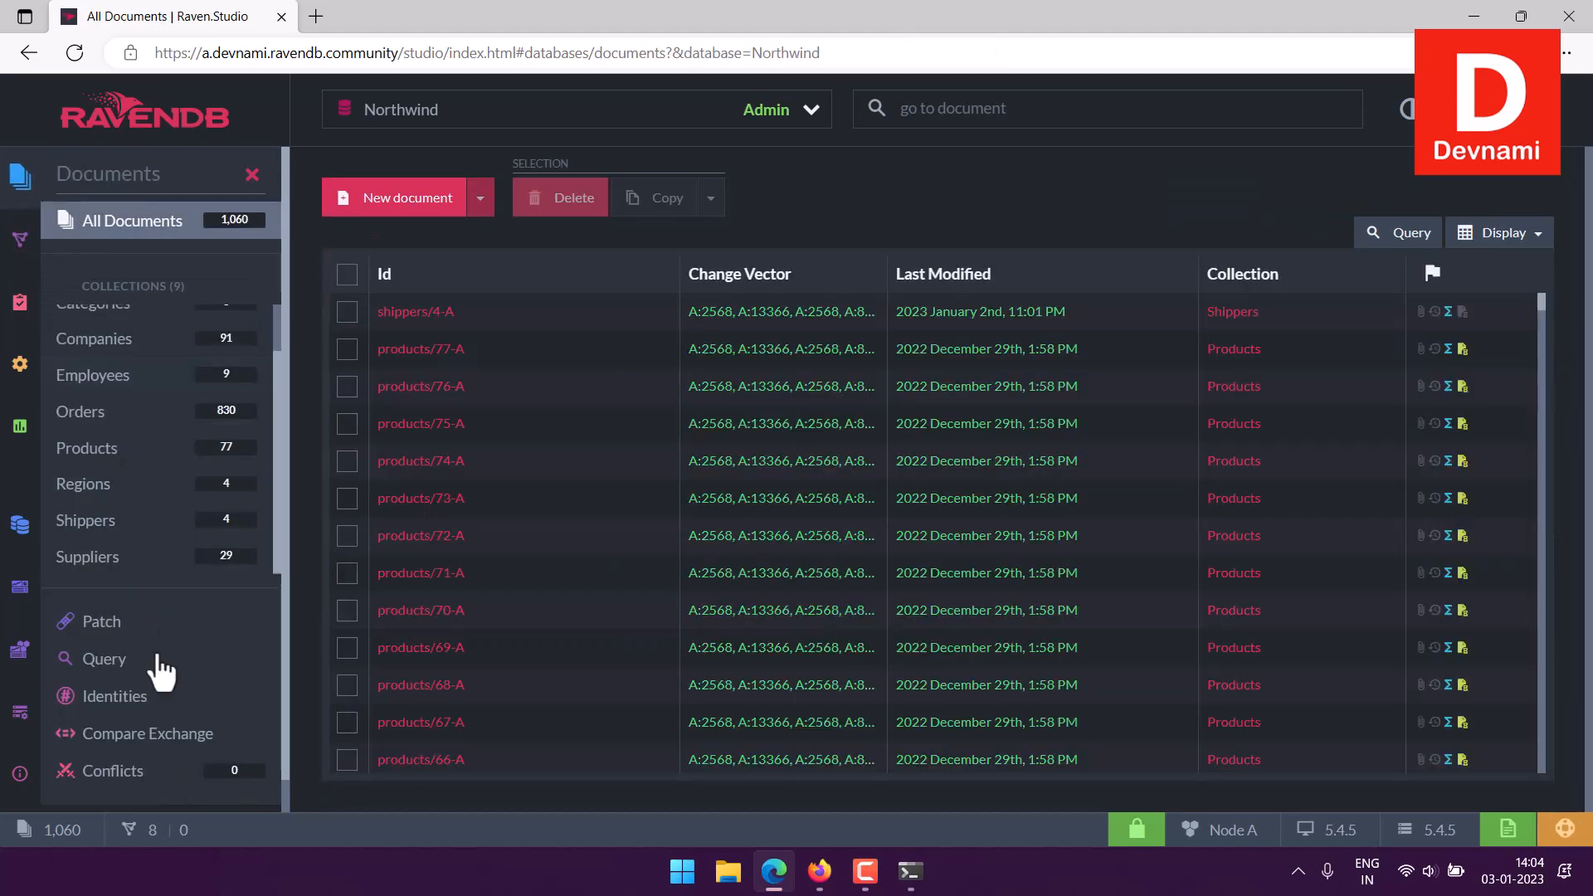
pyautogui.scroll(-1, 50, 340)
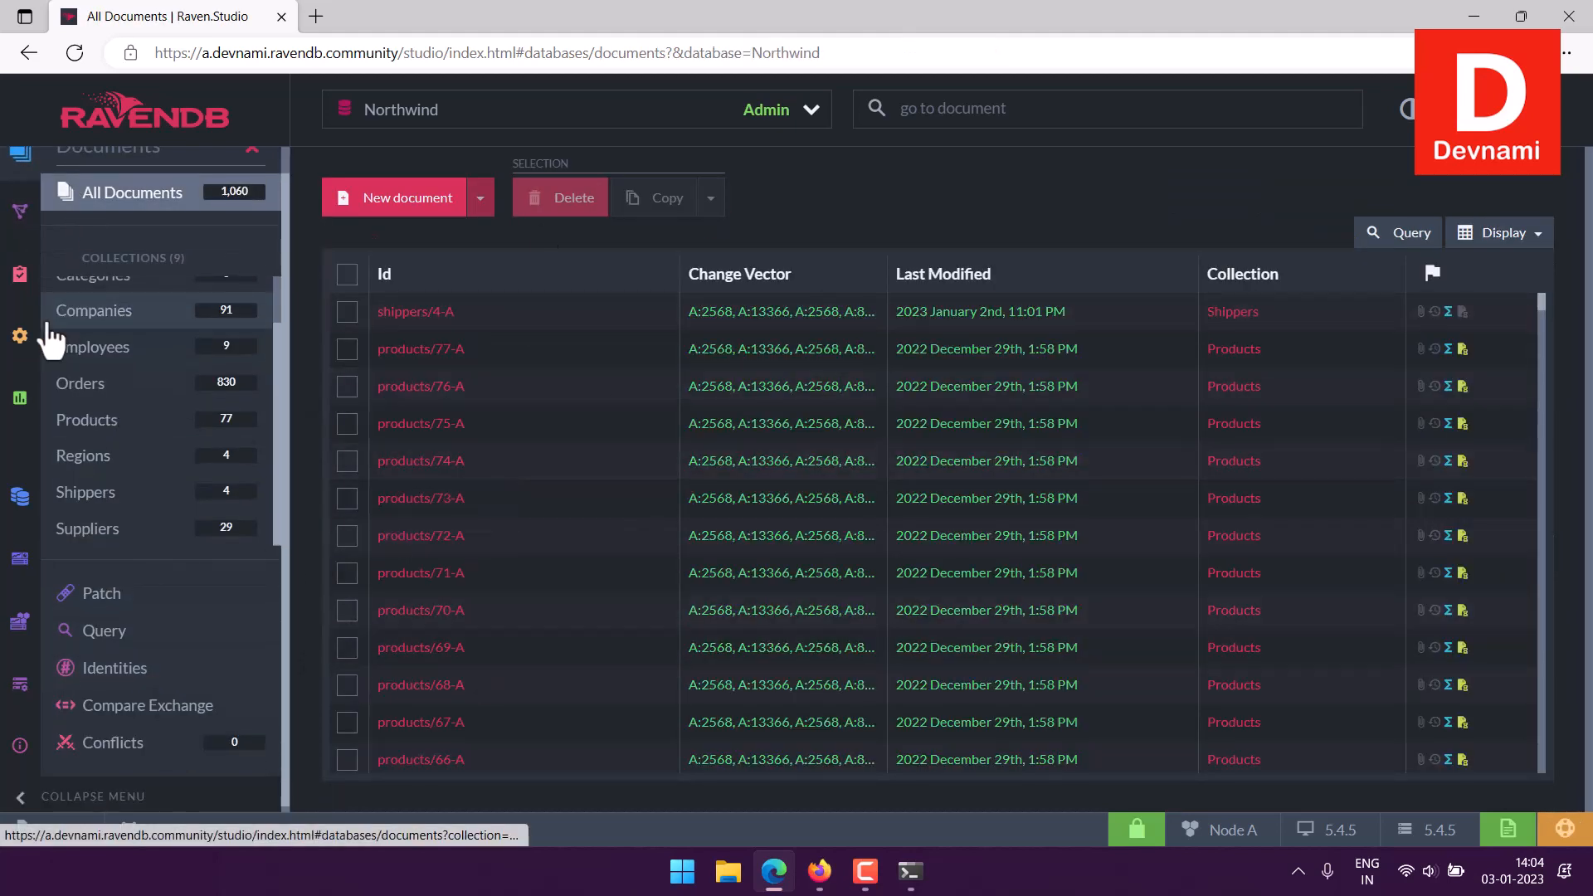
pyautogui.moveTo(25, 240)
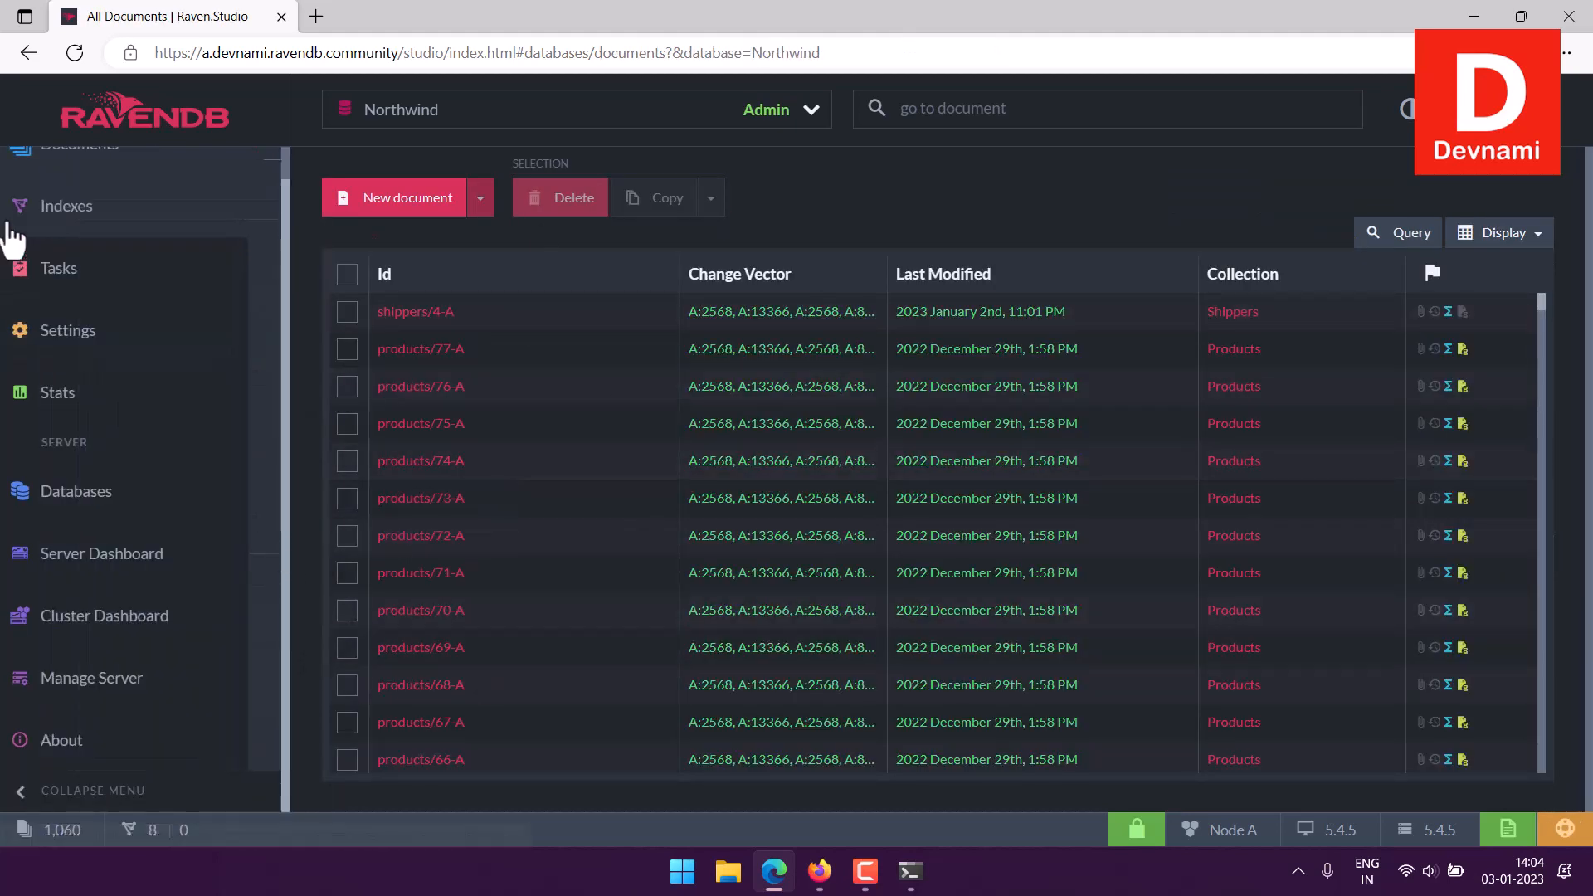
pyautogui.click(77, 220)
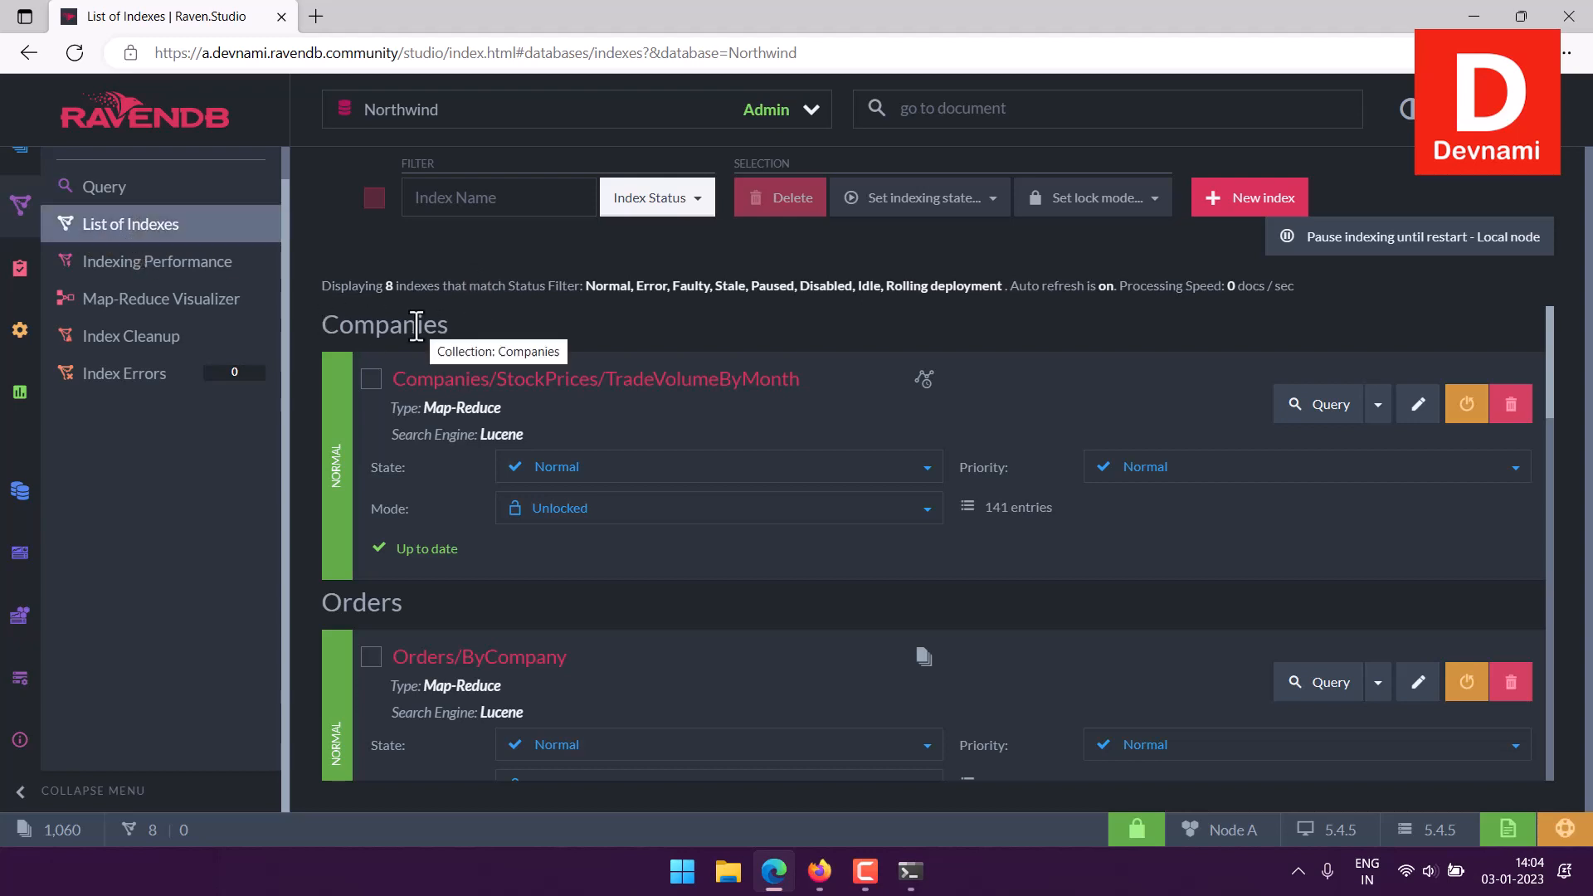
pyautogui.scroll(-10, 910, 386)
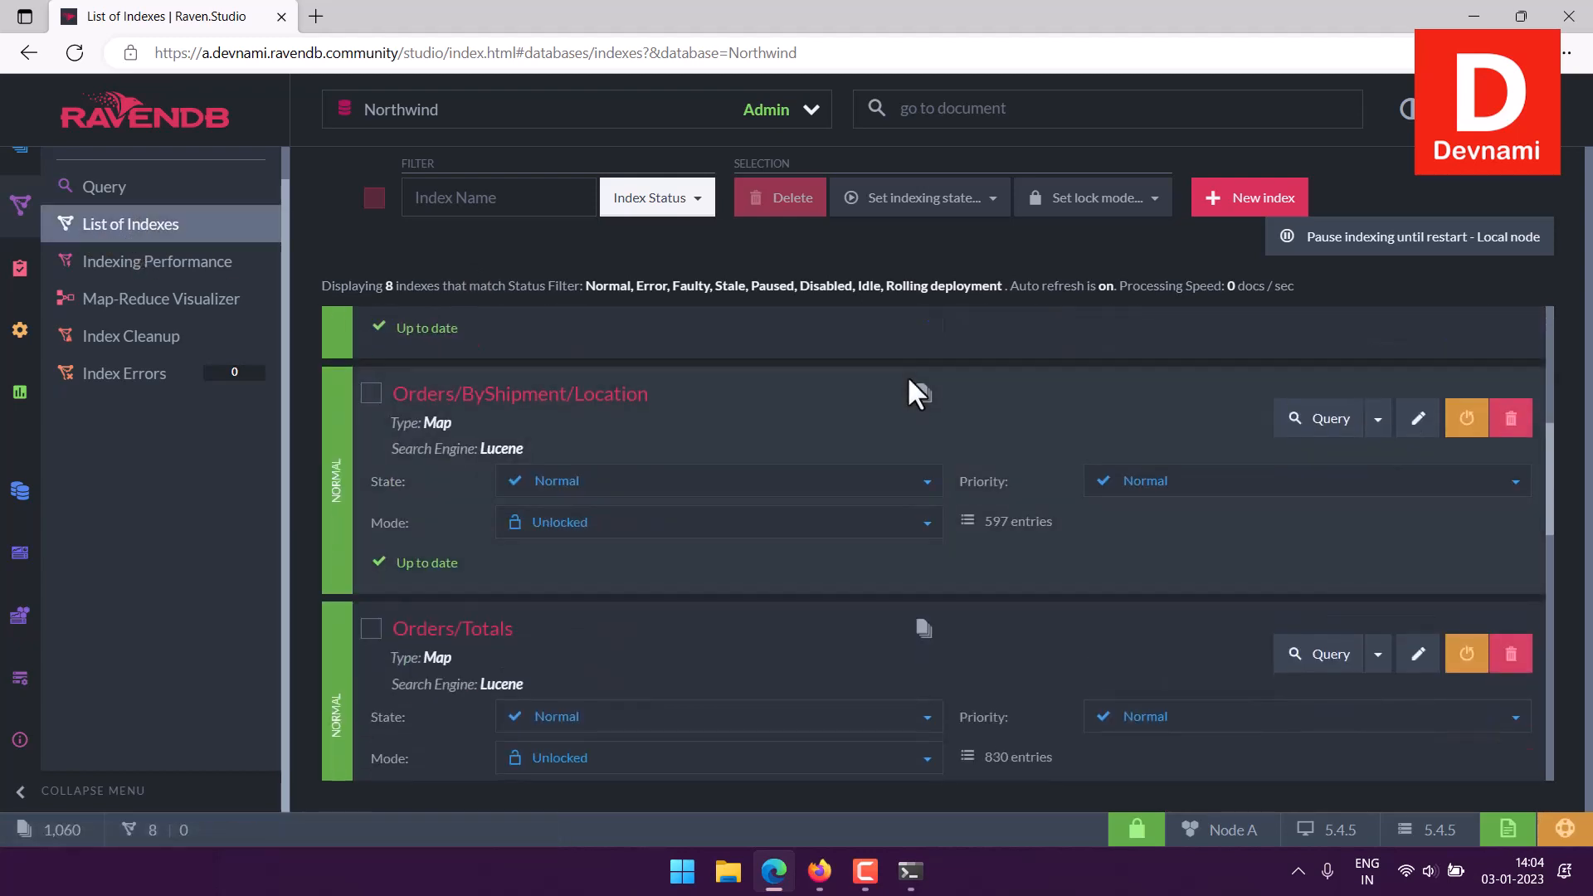
pyautogui.scroll(-9, 907, 371)
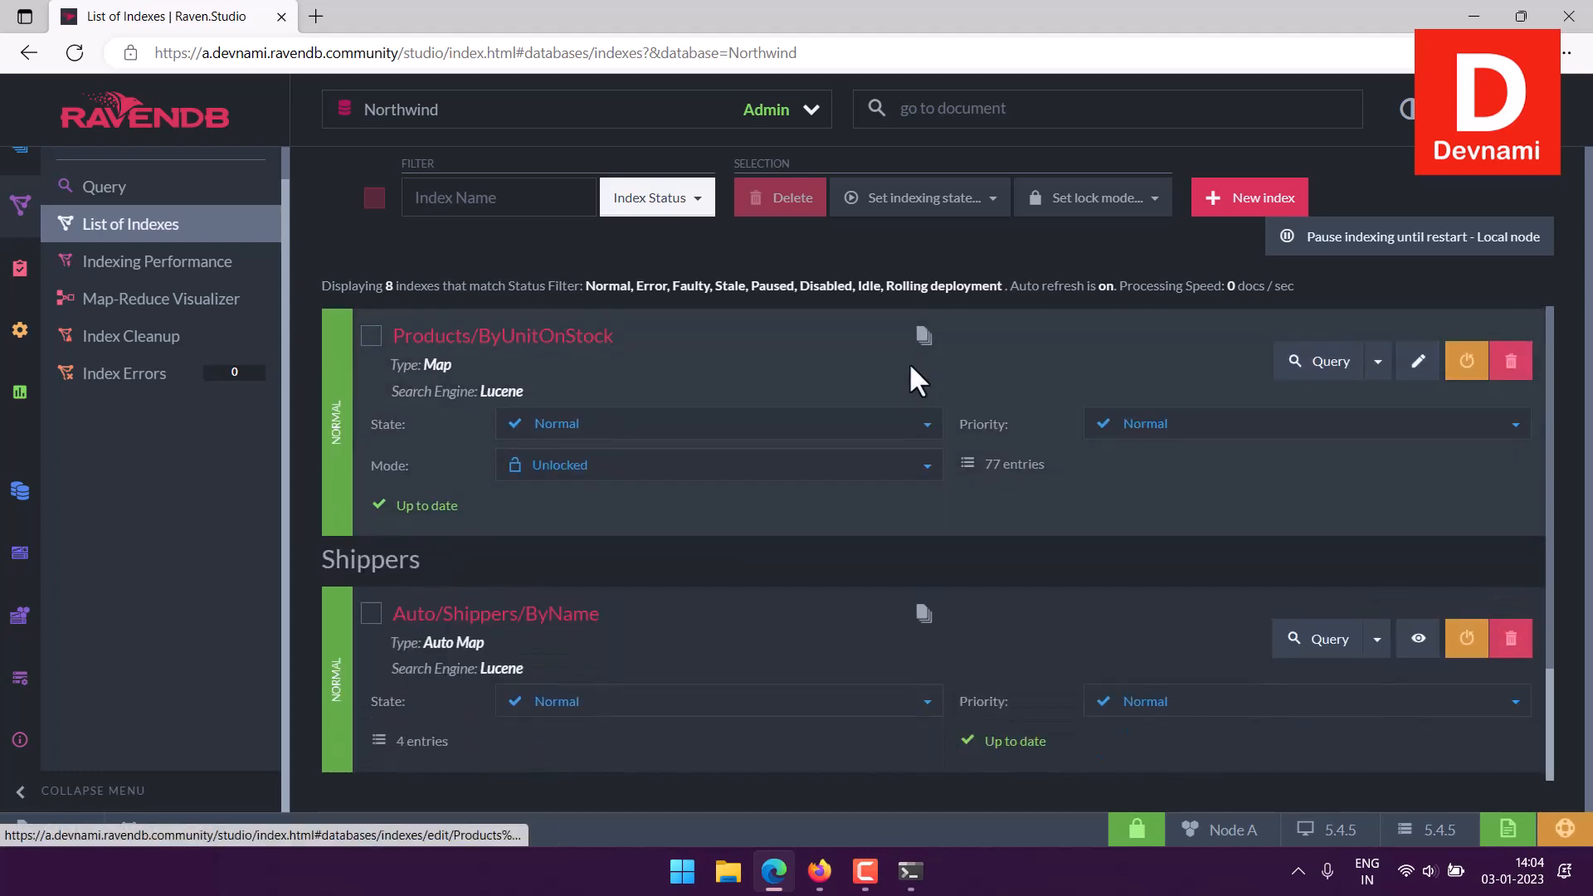
pyautogui.scroll(5, 908, 362)
pyautogui.scroll(10, 909, 362)
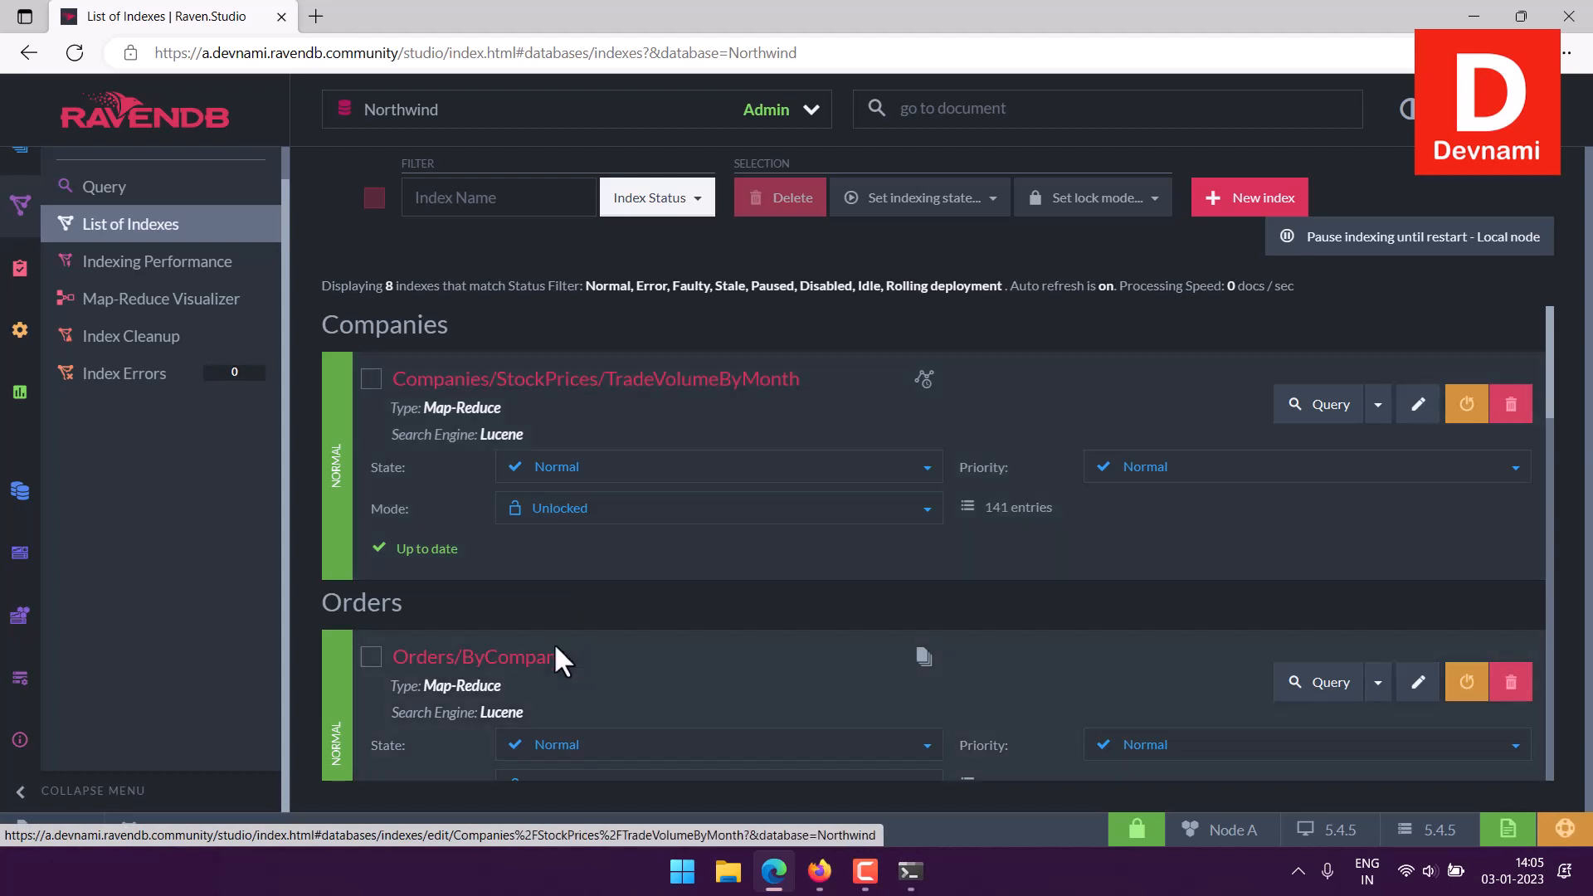
# Step: Open the definition of the Orders/ByCompany index and examine its index name
pyautogui.click(446, 663)
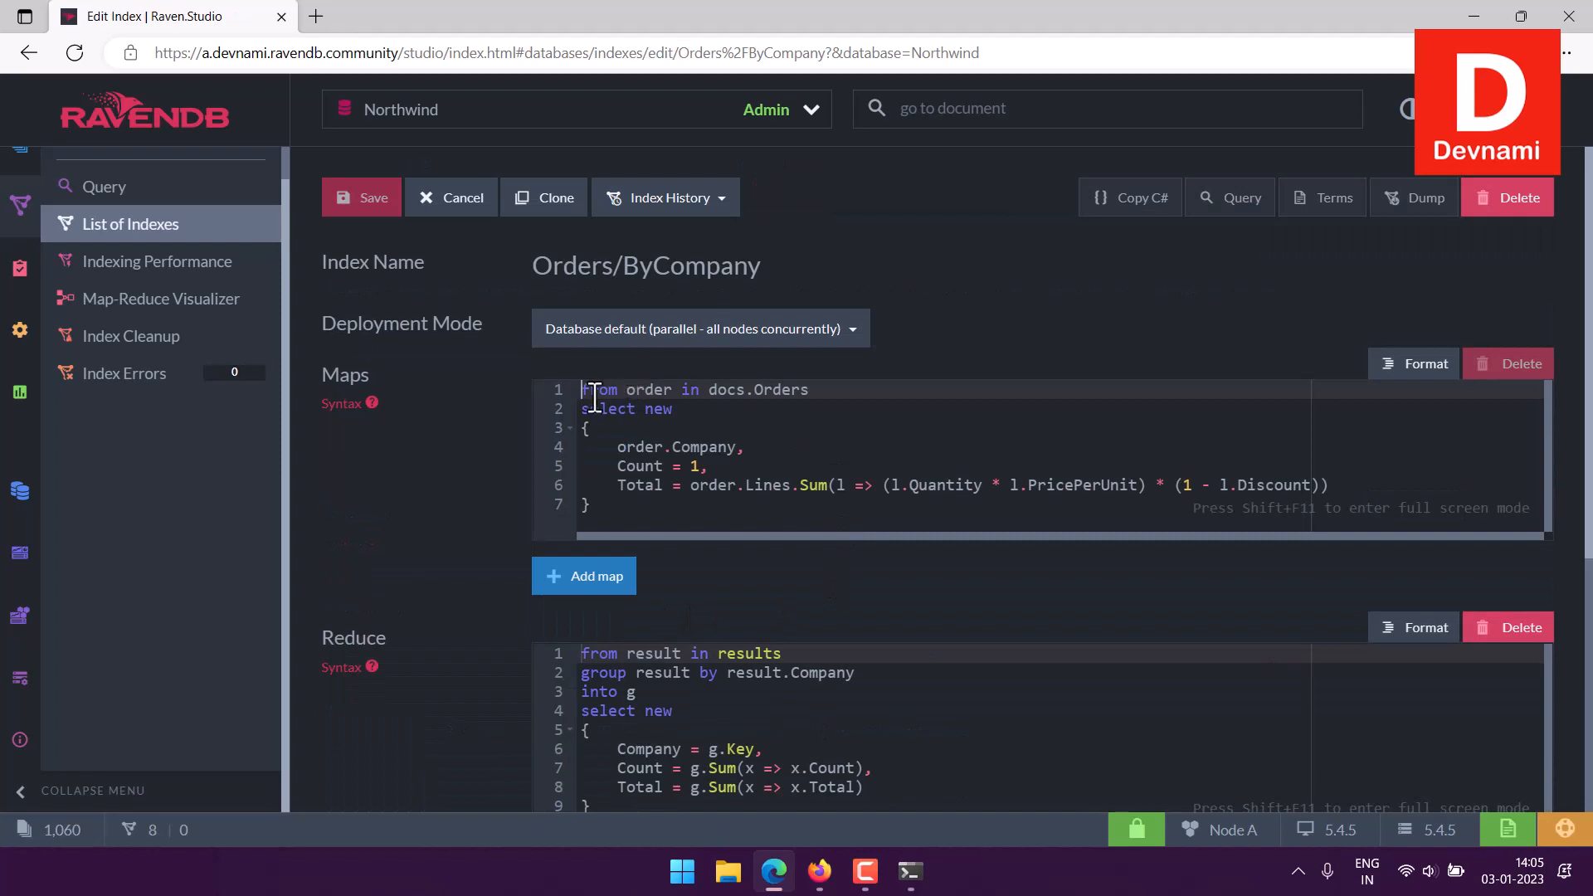
pyautogui.moveTo(548, 267); pyautogui.dragTo(756, 264)
pyautogui.rightClick(741, 272)
pyautogui.click(744, 278)
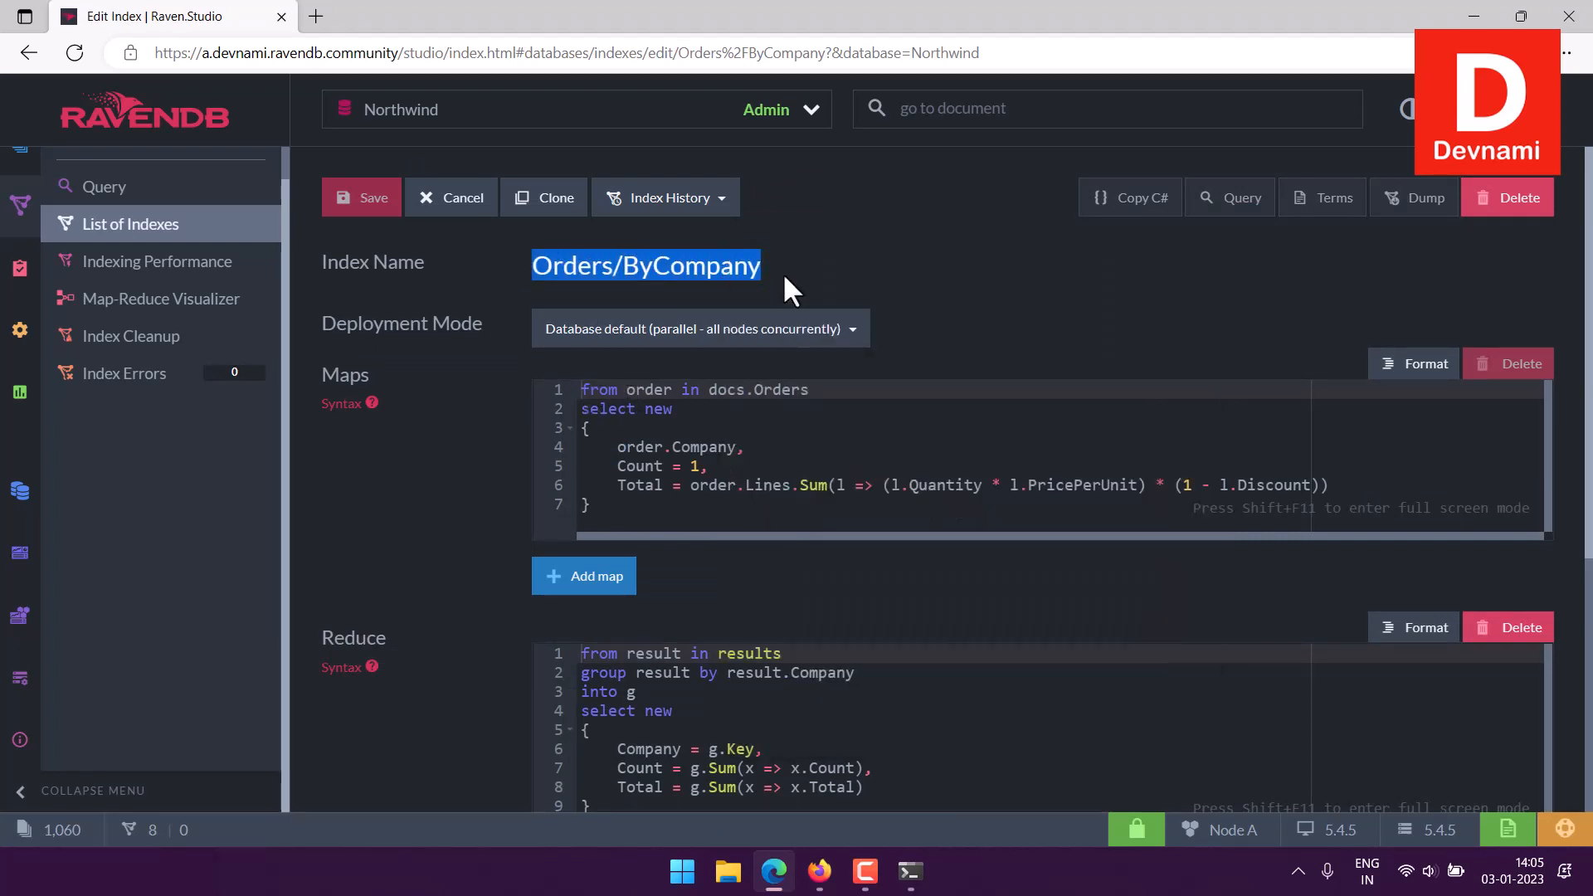
pyautogui.click(824, 265)
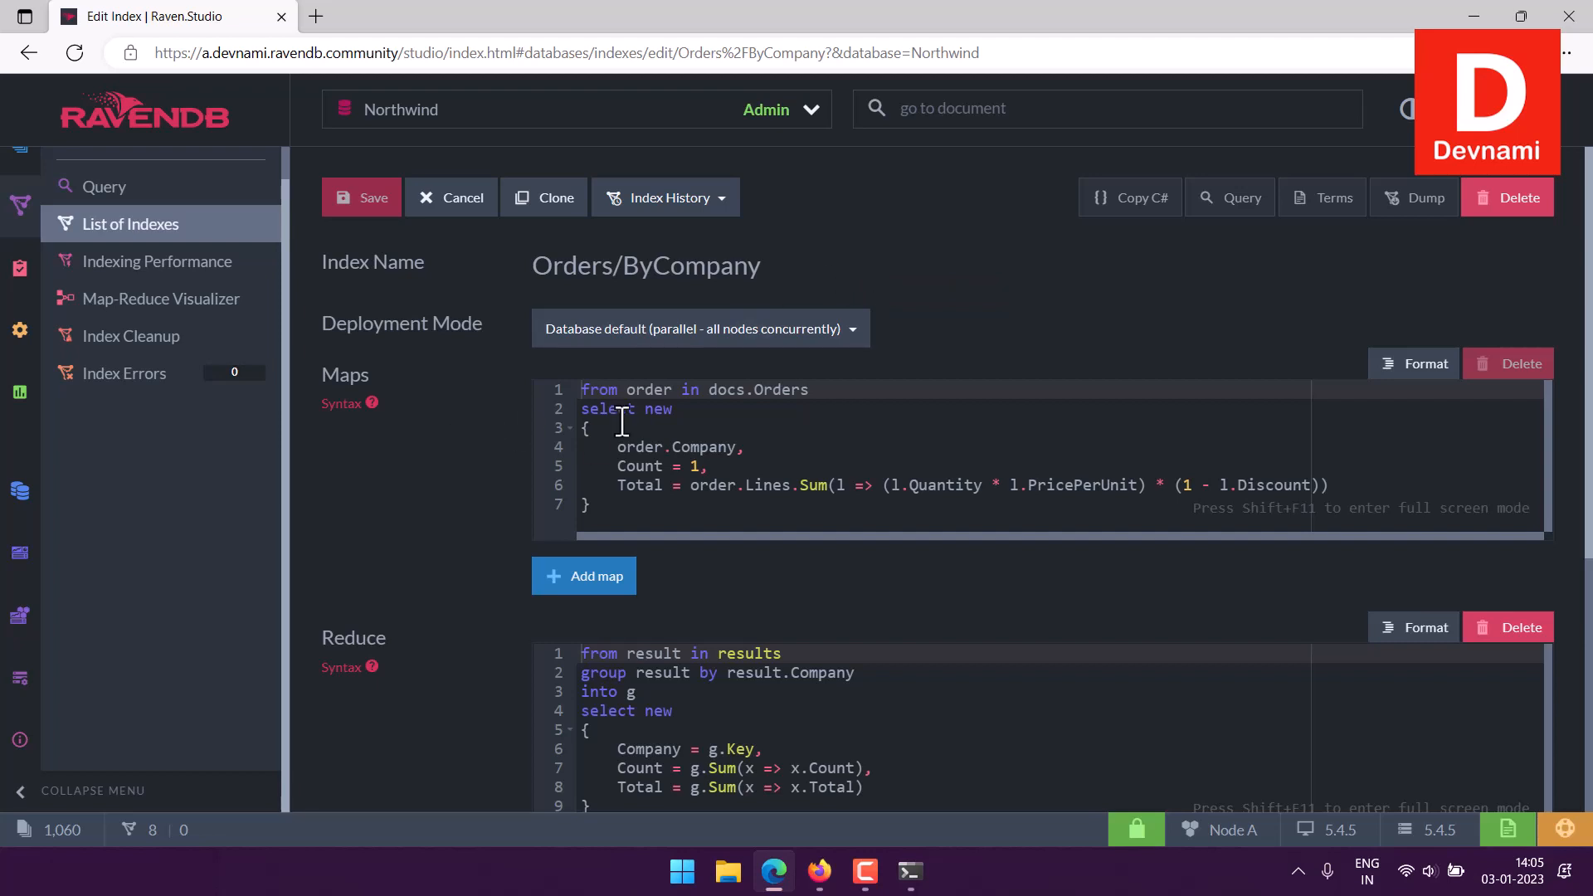
# Step: Examine the Maps and Reduce code of the Orders/ByCompany index, including its Company, Count and Total fields
pyautogui.click(630, 470)
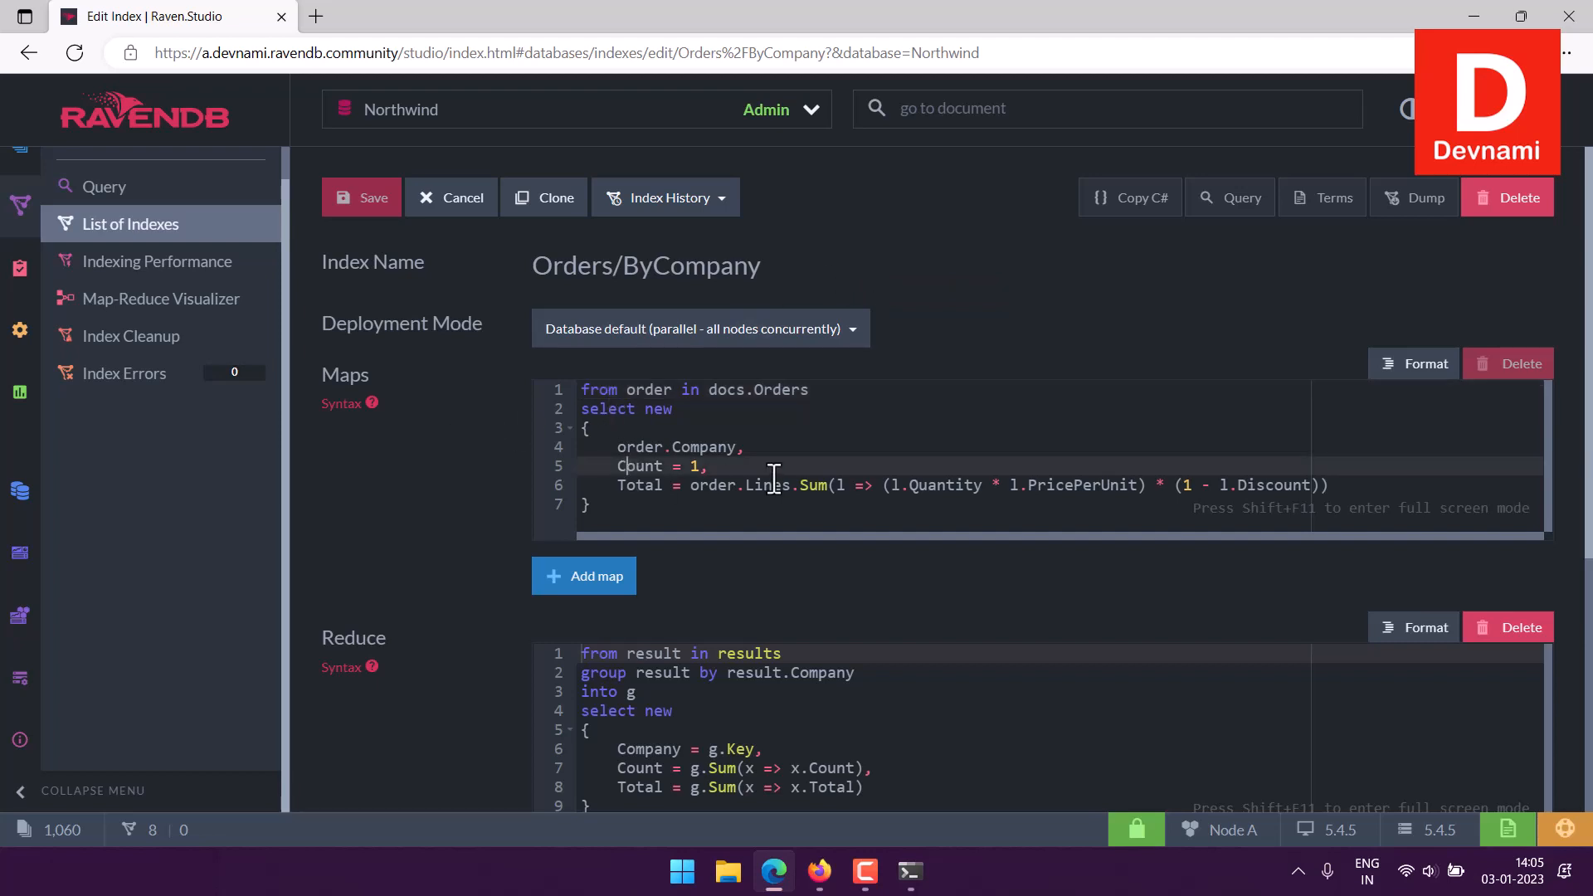
pyautogui.scroll(-3, 445, 503)
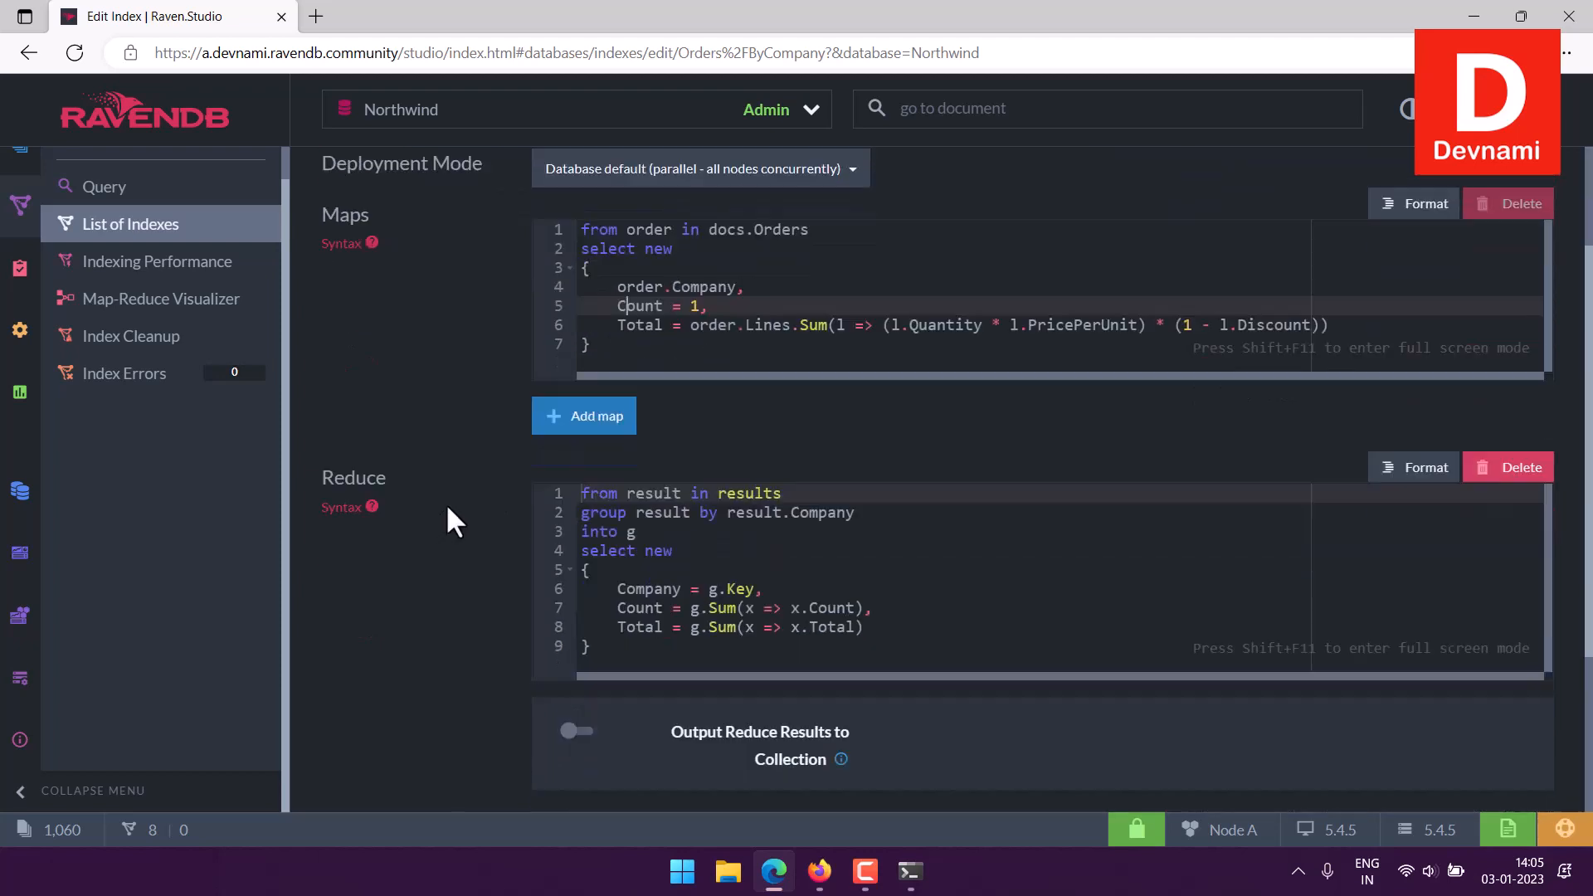
pyautogui.scroll(3, 452, 508)
pyautogui.moveTo(619, 451); pyautogui.dragTo(788, 501)
pyautogui.click(786, 500)
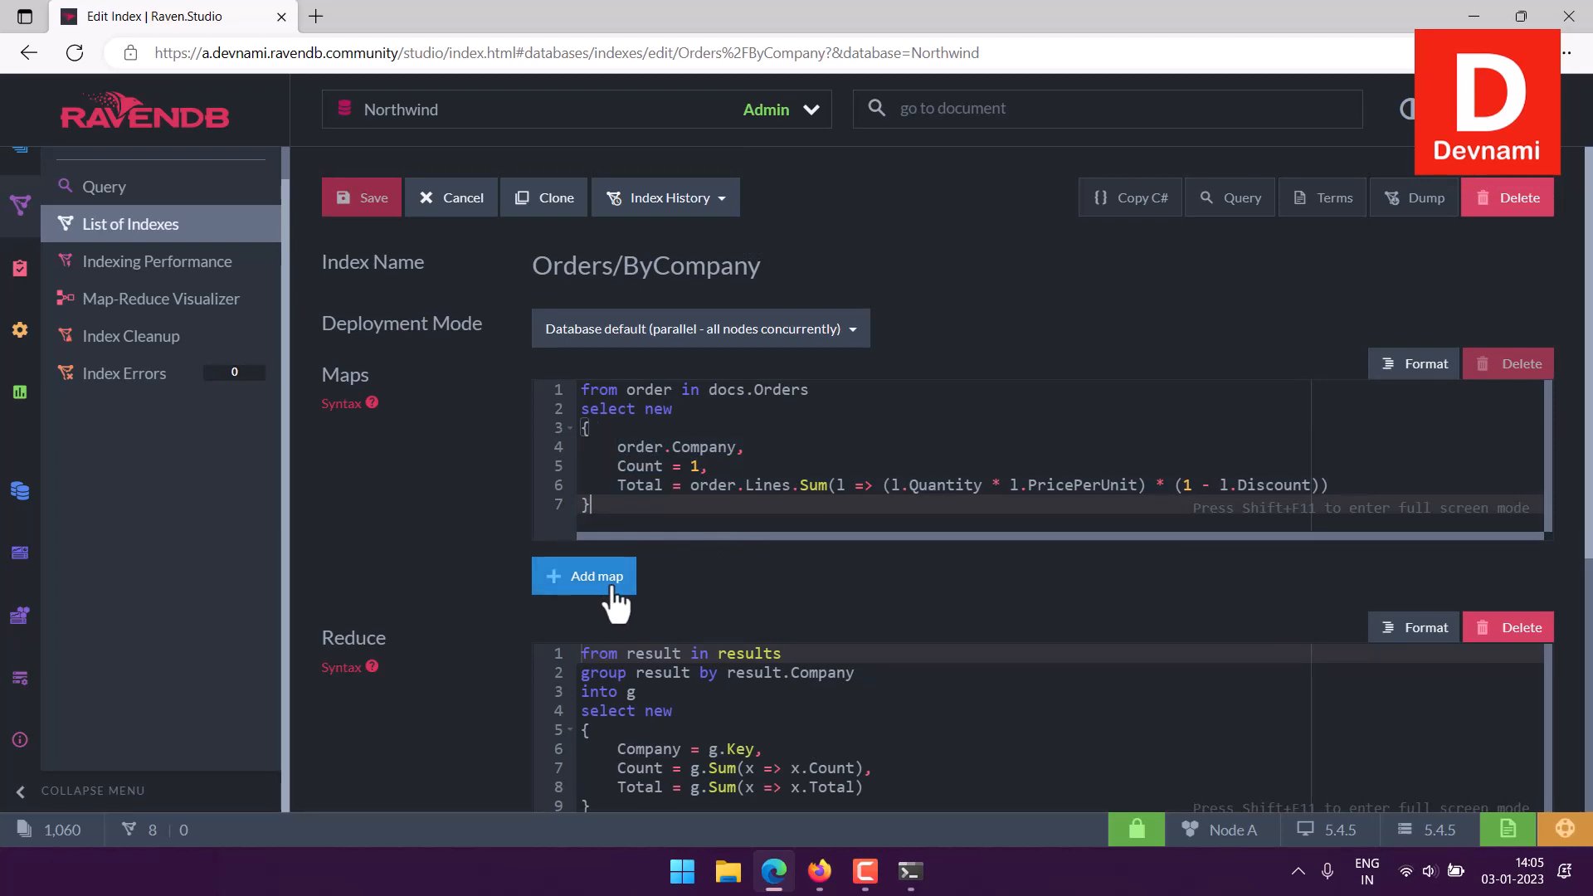
pyautogui.scroll(-3, 500, 528)
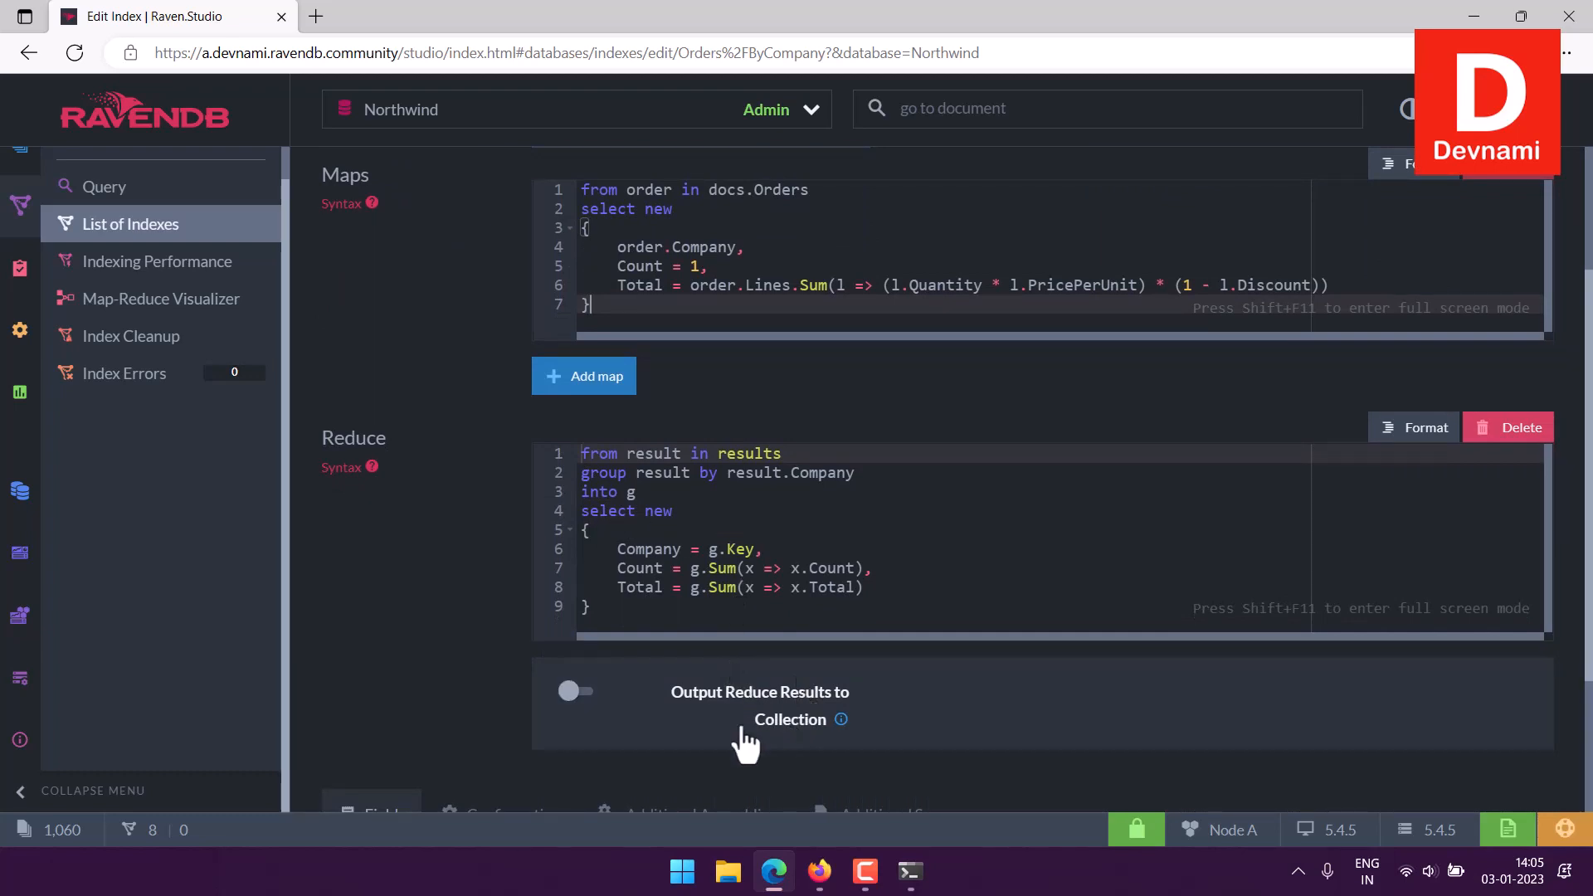
pyautogui.click(767, 614)
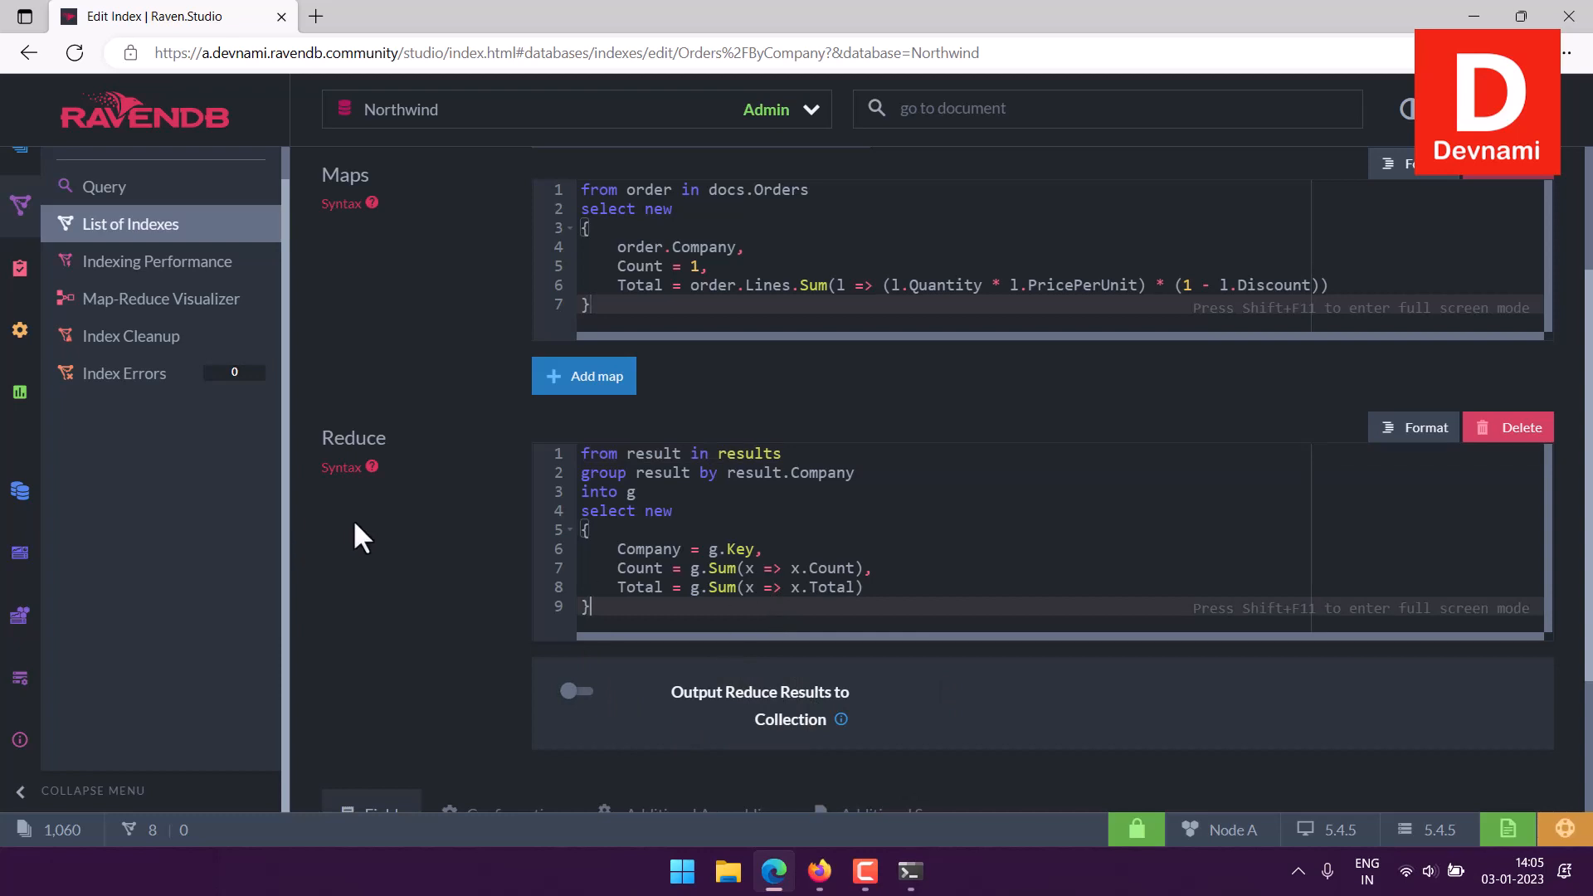
pyautogui.scroll(2, 355, 531)
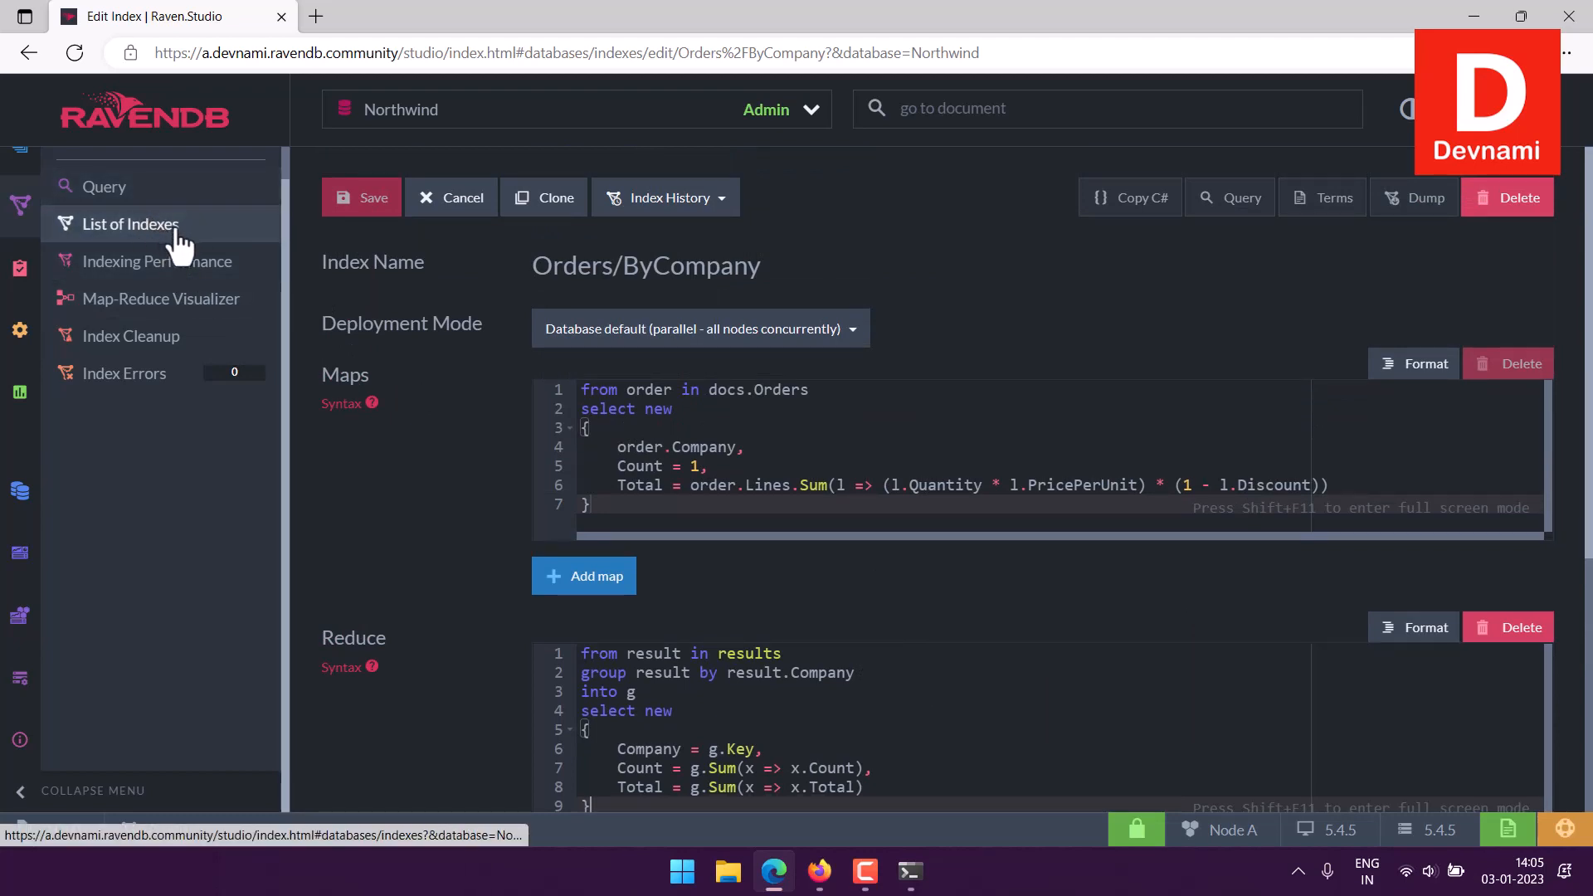
# Step: Open a new query on the Northwind database, enter from index 'Orders/ByCompany', and run it
pyautogui.click(127, 191)
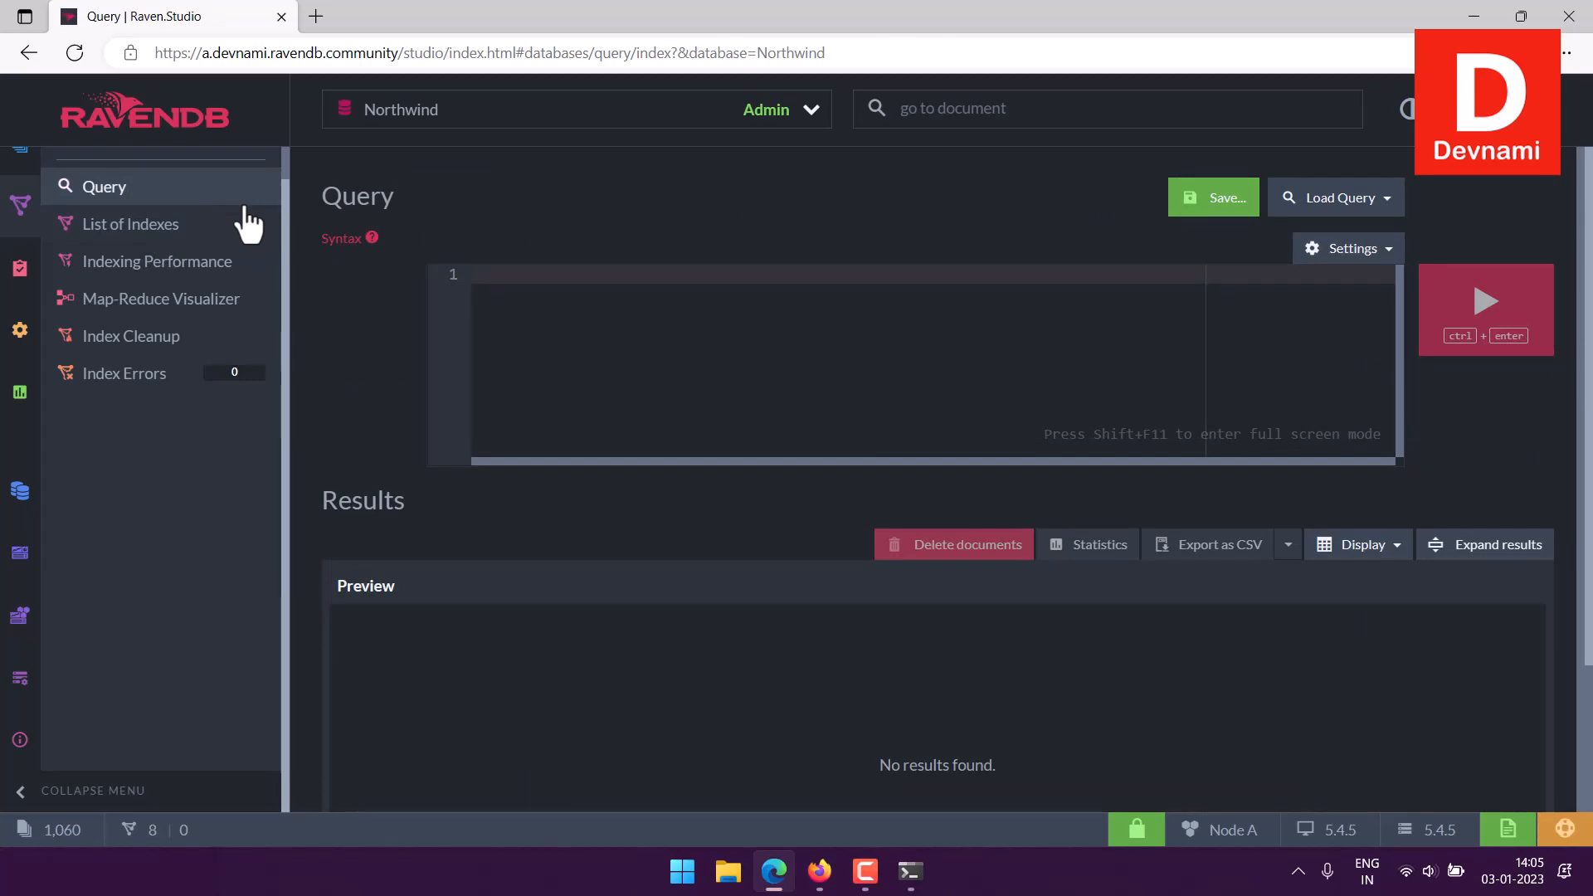
pyautogui.write('from')
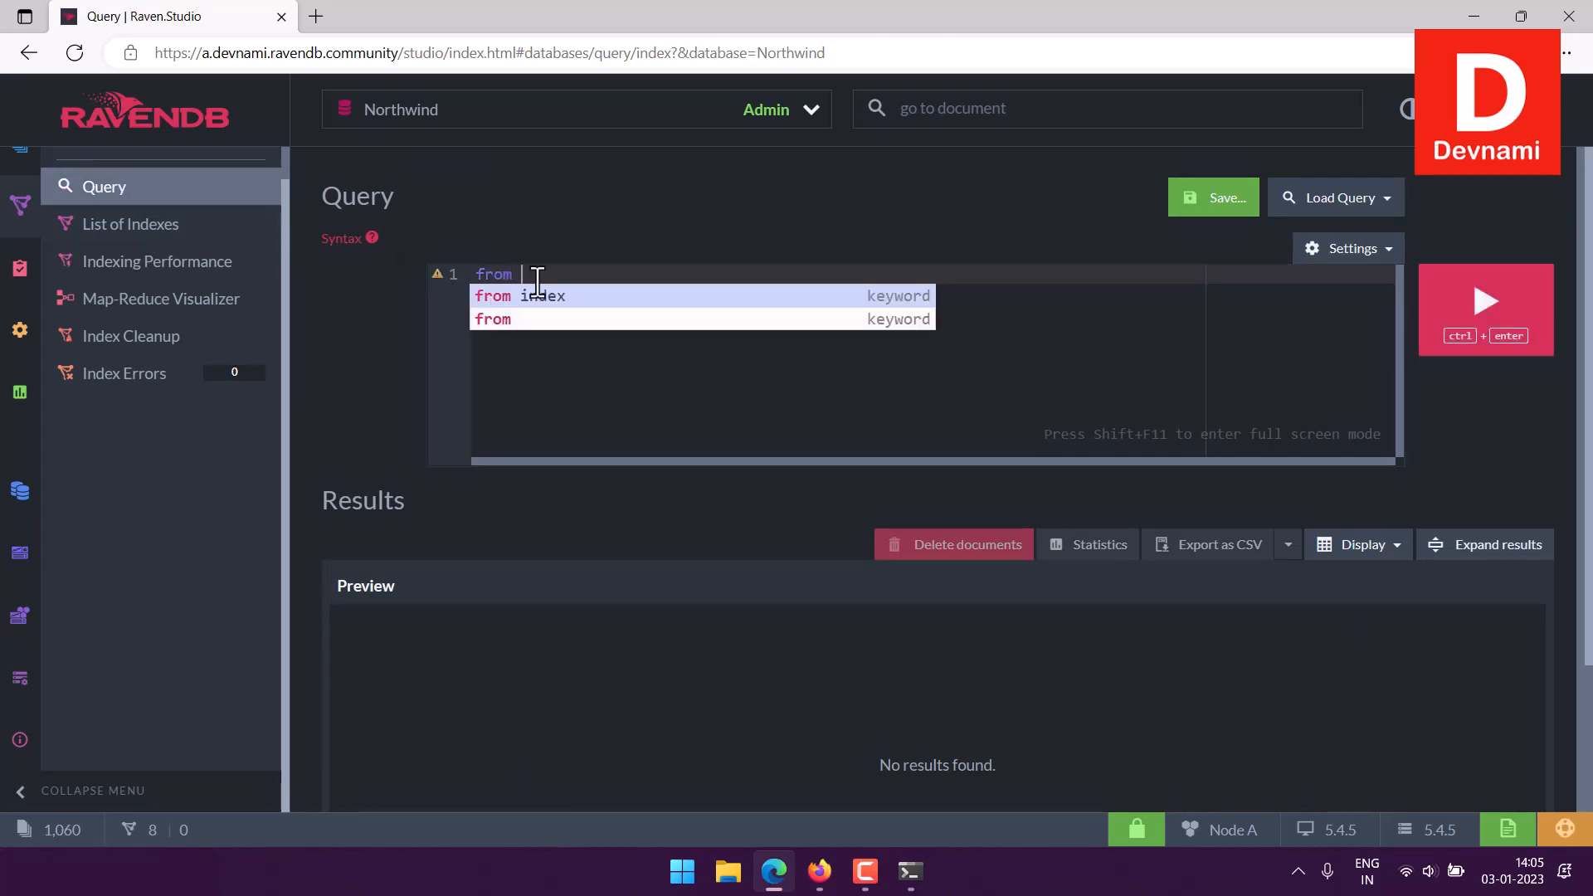
pyautogui.click(542, 297)
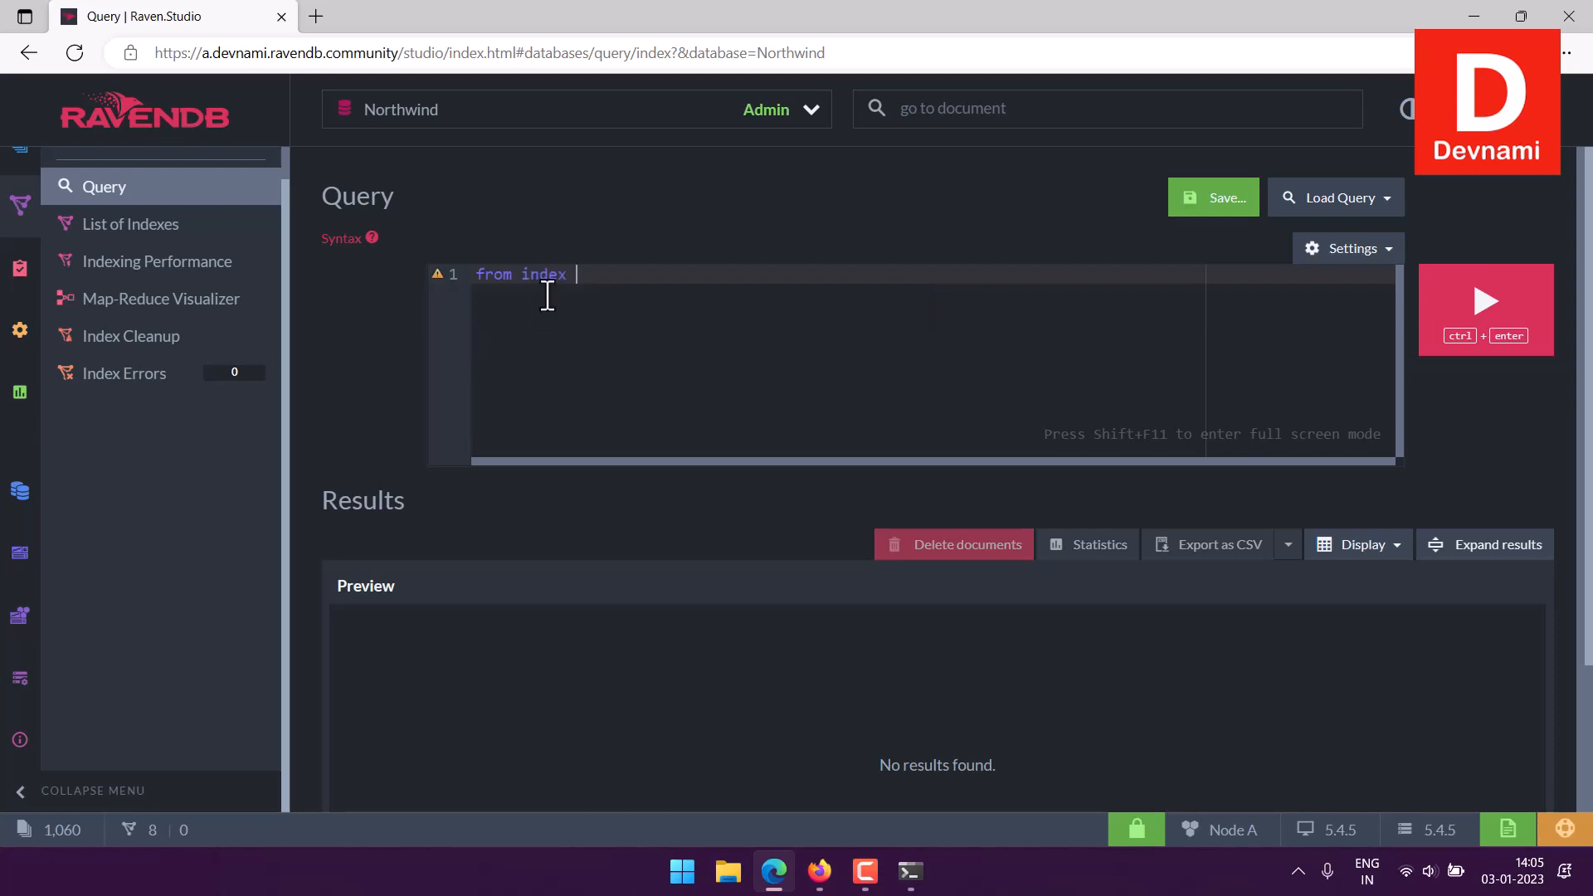
pyautogui.write("''")
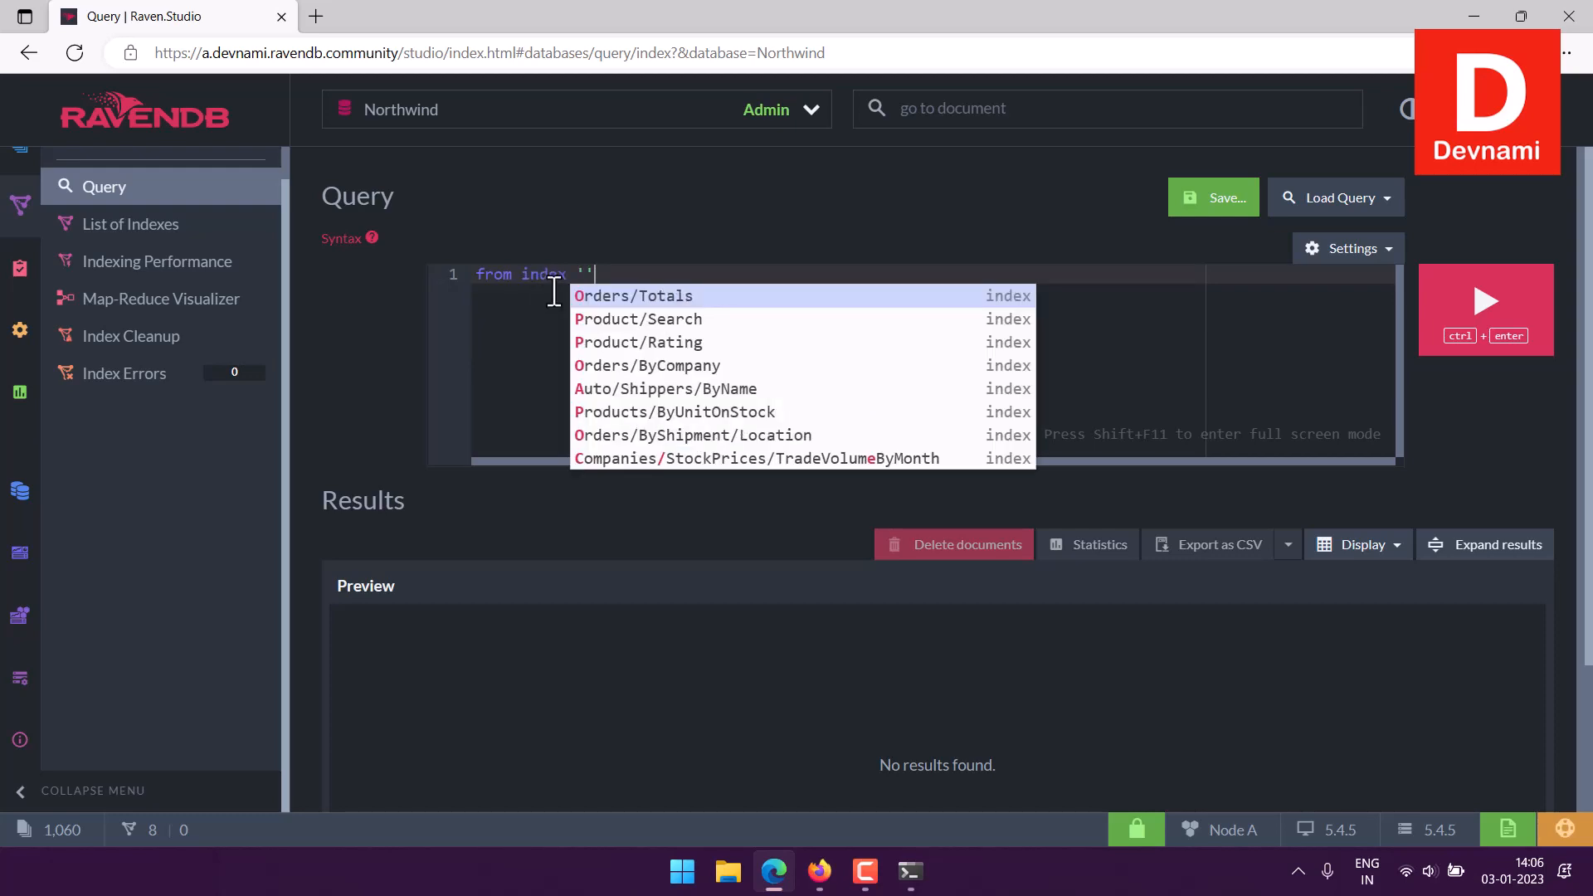
pyautogui.click(604, 369)
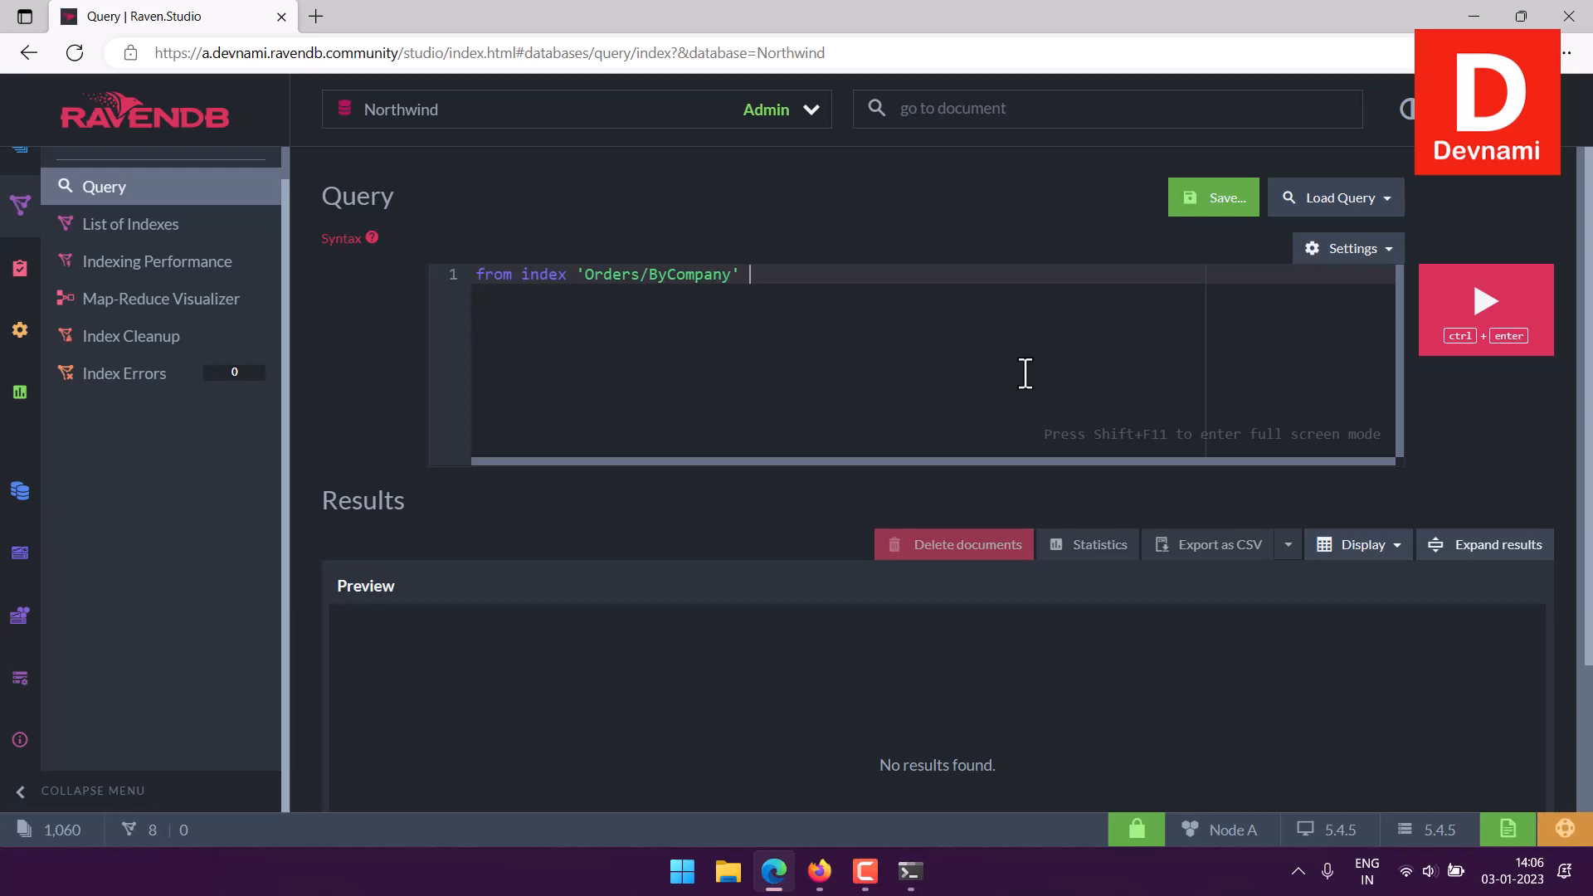
pyautogui.click(1489, 313)
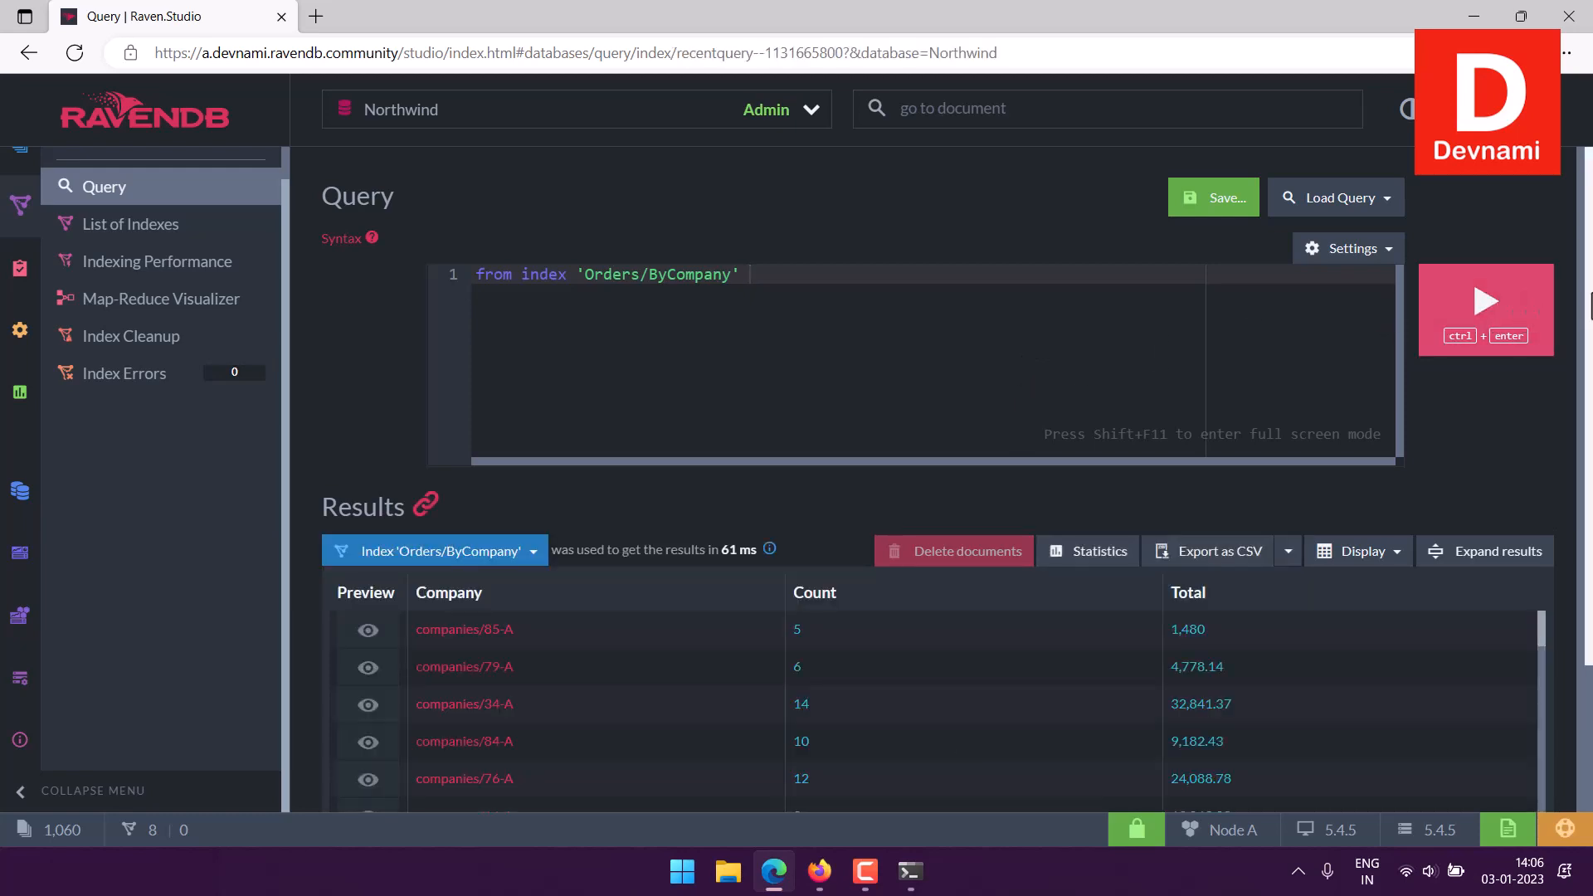
# Step: Look through the whole list of Orders/ByCompany query results and return to the first row
pyautogui.scroll(-1, 772, 635)
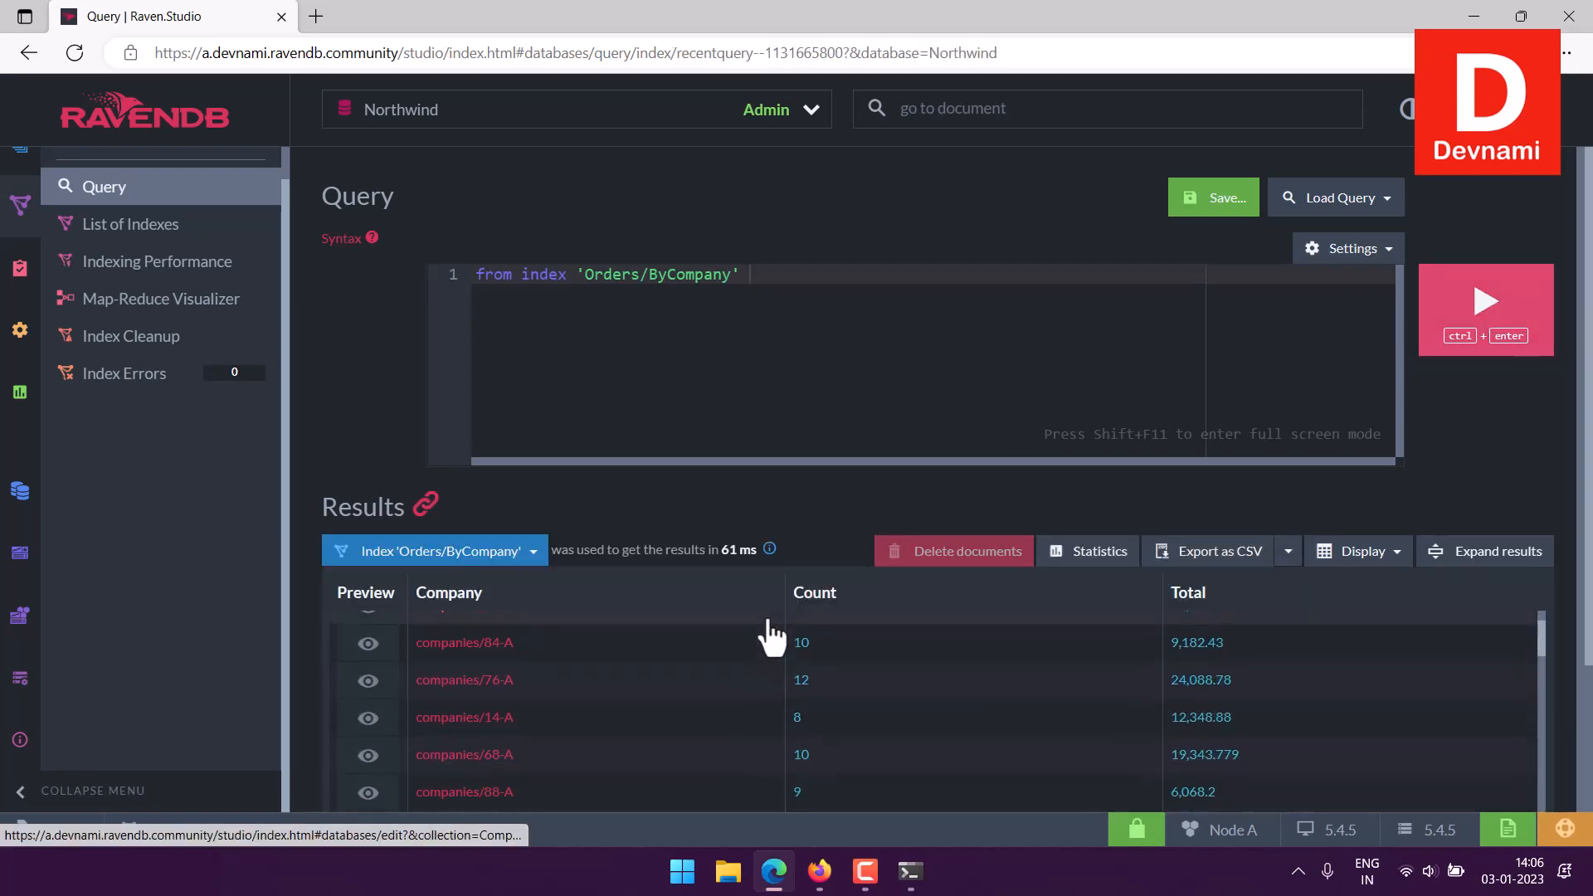
pyautogui.scroll(-10, 771, 637)
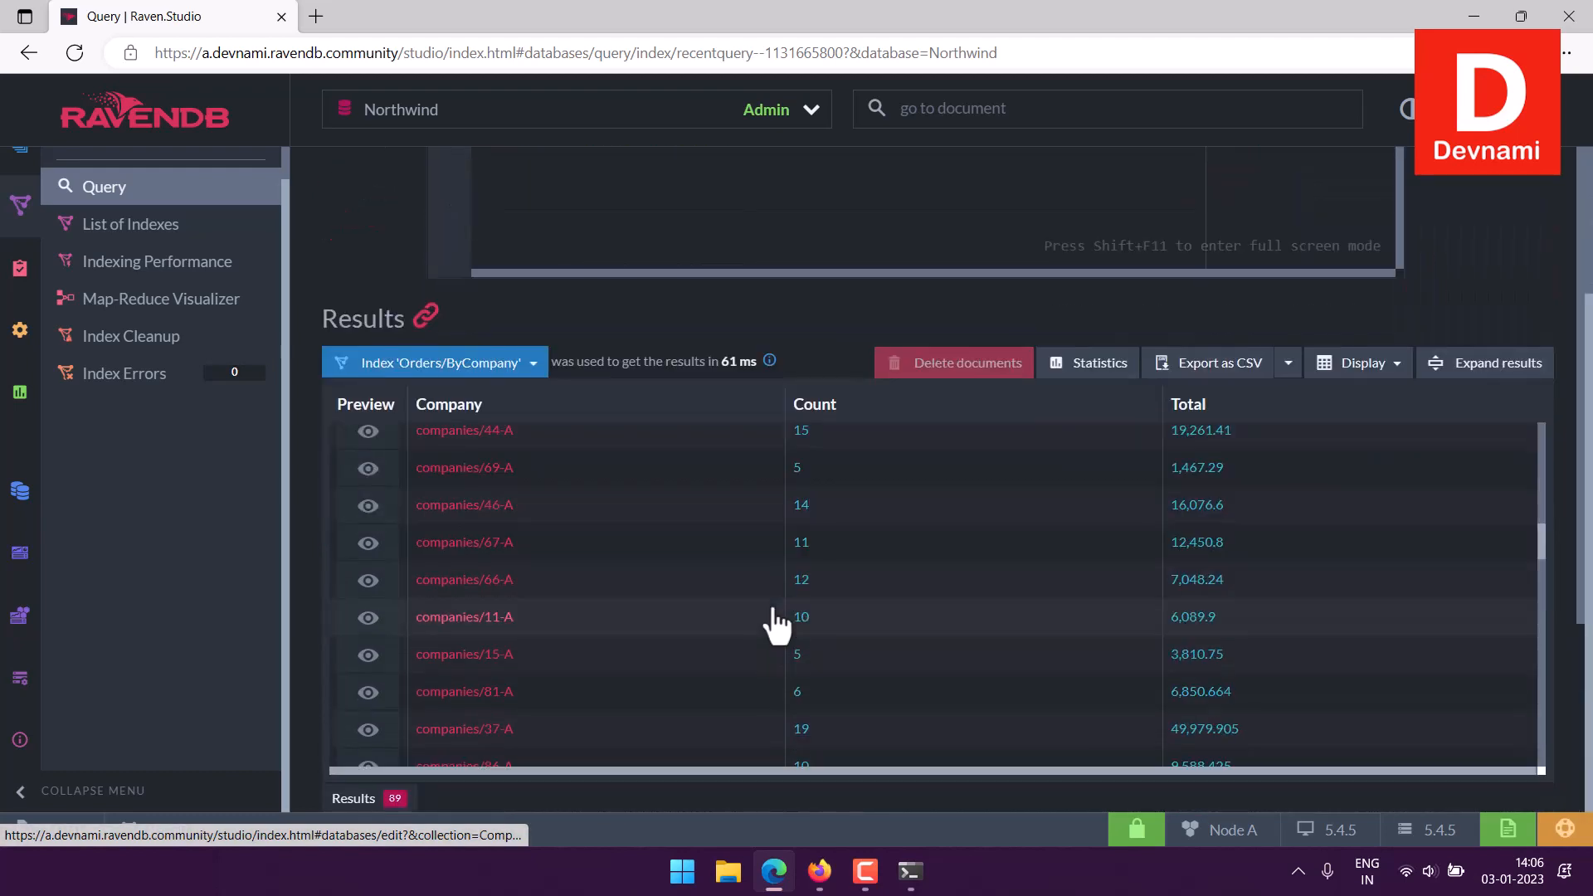
pyautogui.scroll(2, 971, 612)
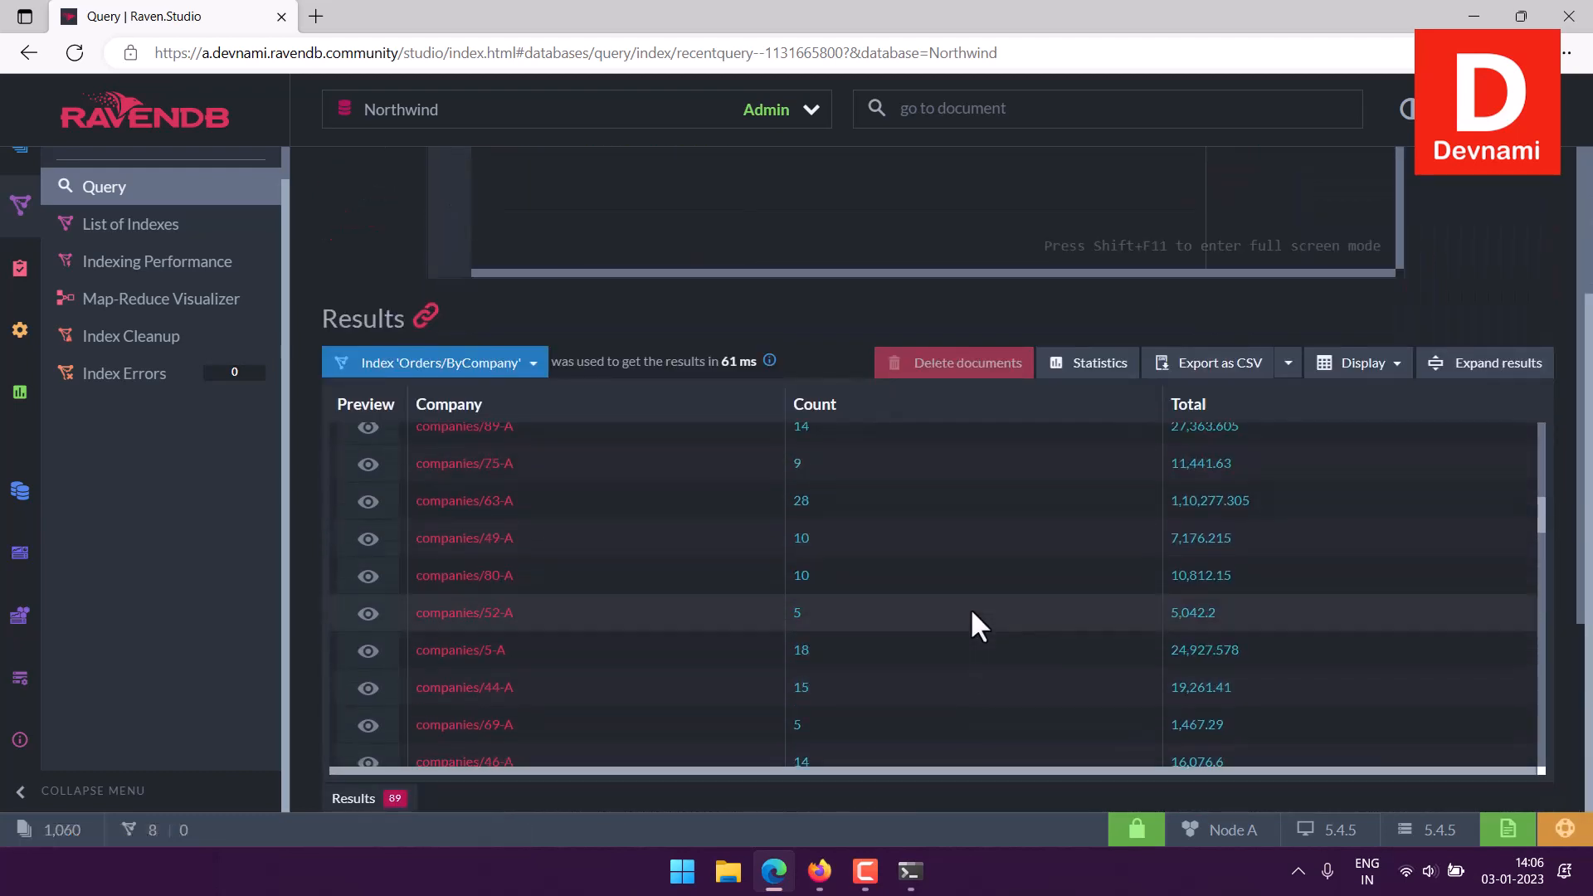
pyautogui.scroll(5, 976, 622)
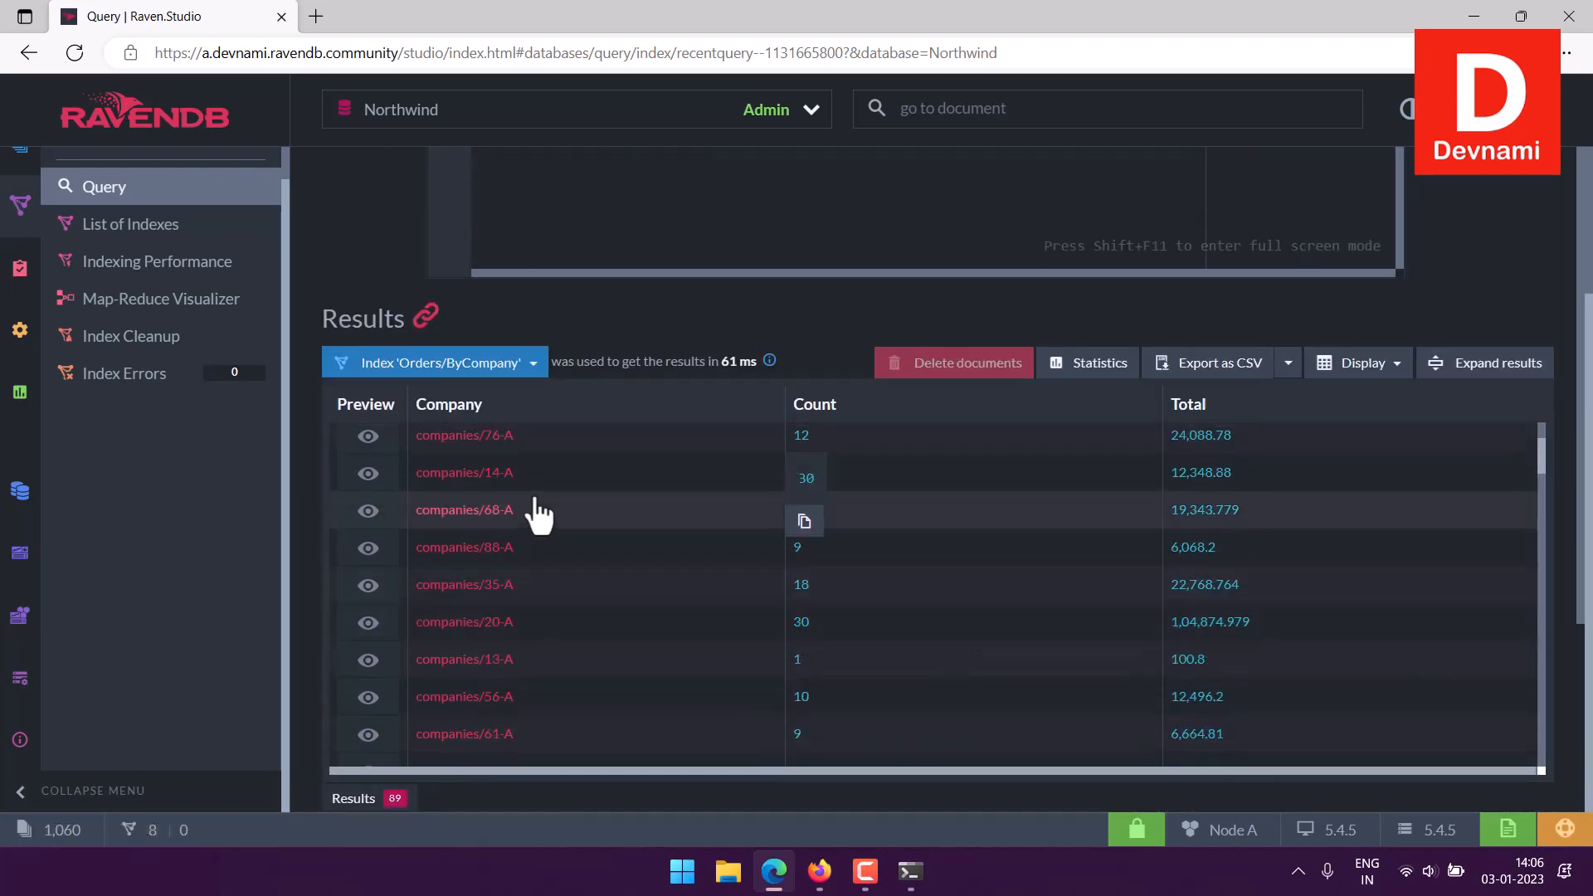
pyautogui.scroll(-3, 661, 615)
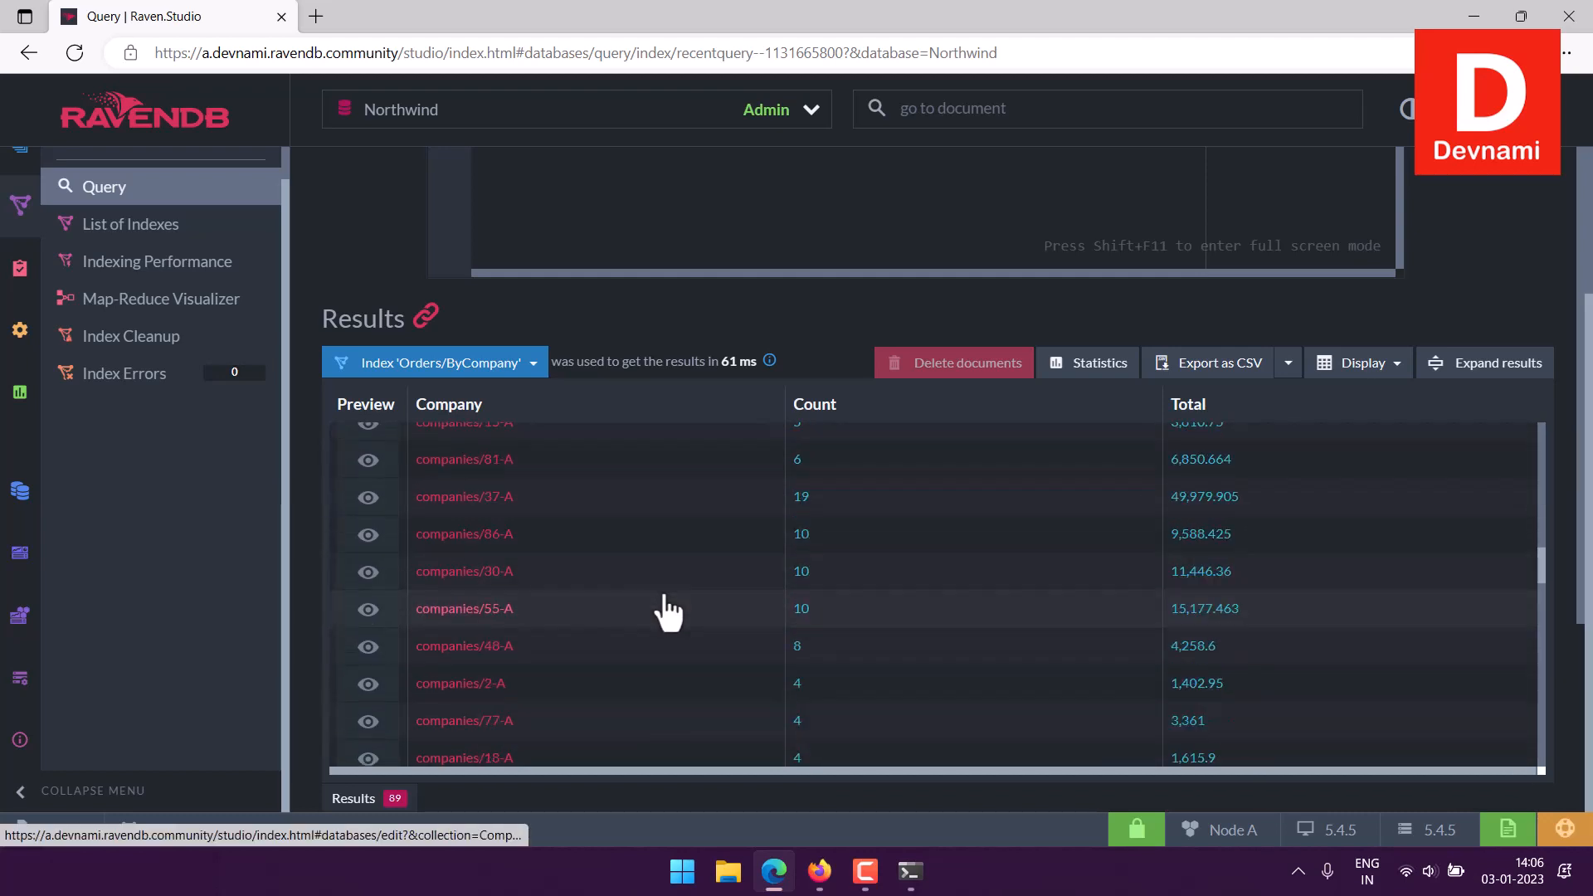
pyautogui.scroll(-10, 664, 610)
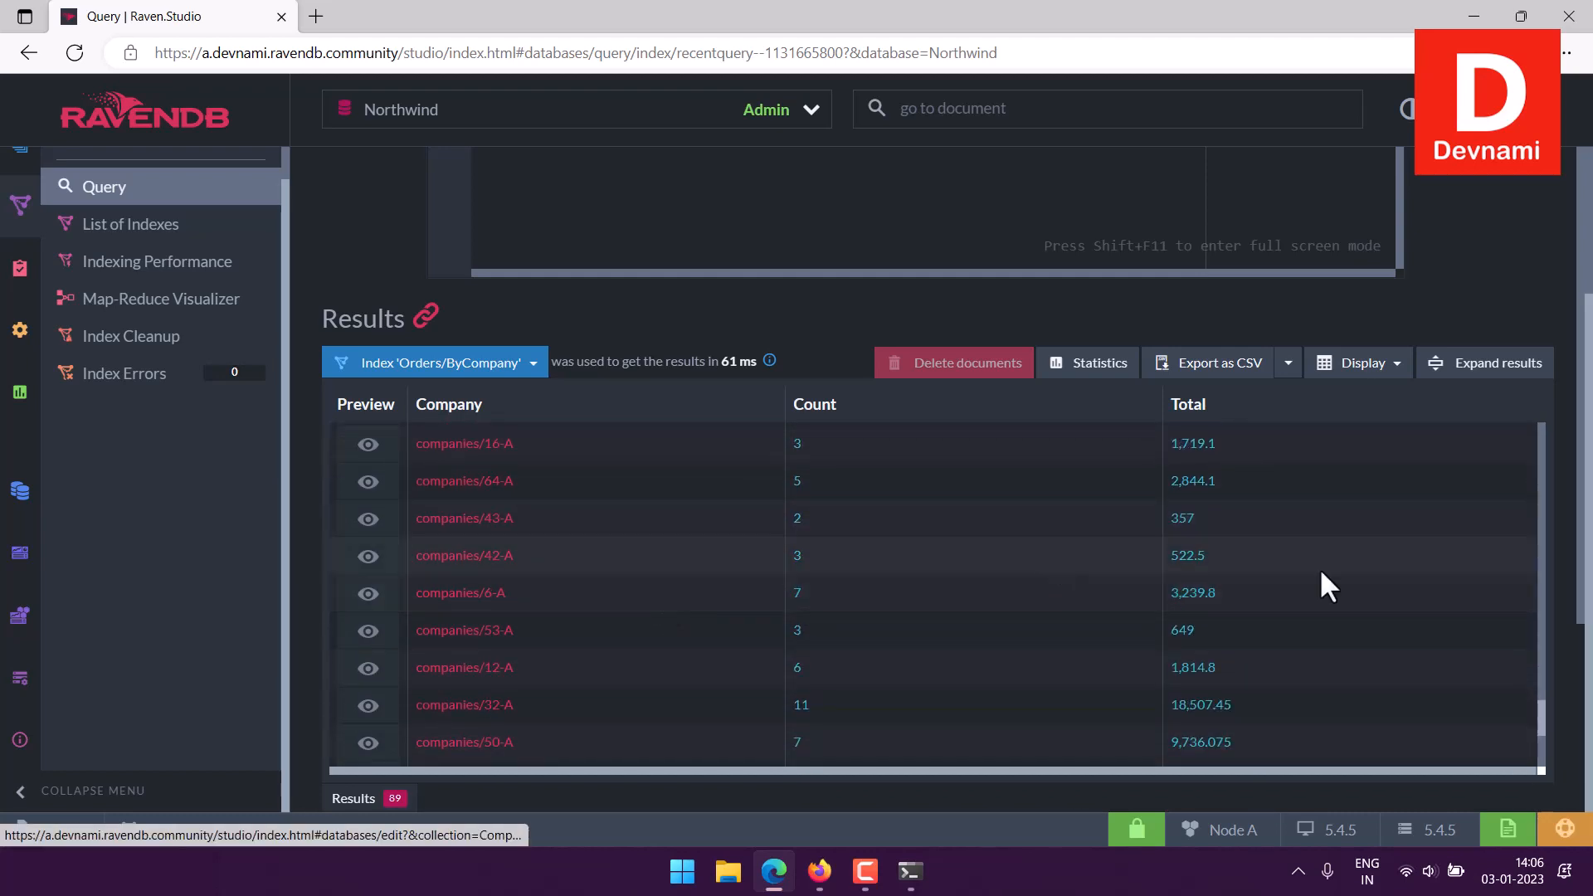
pyautogui.scroll(-1, 1541, 723)
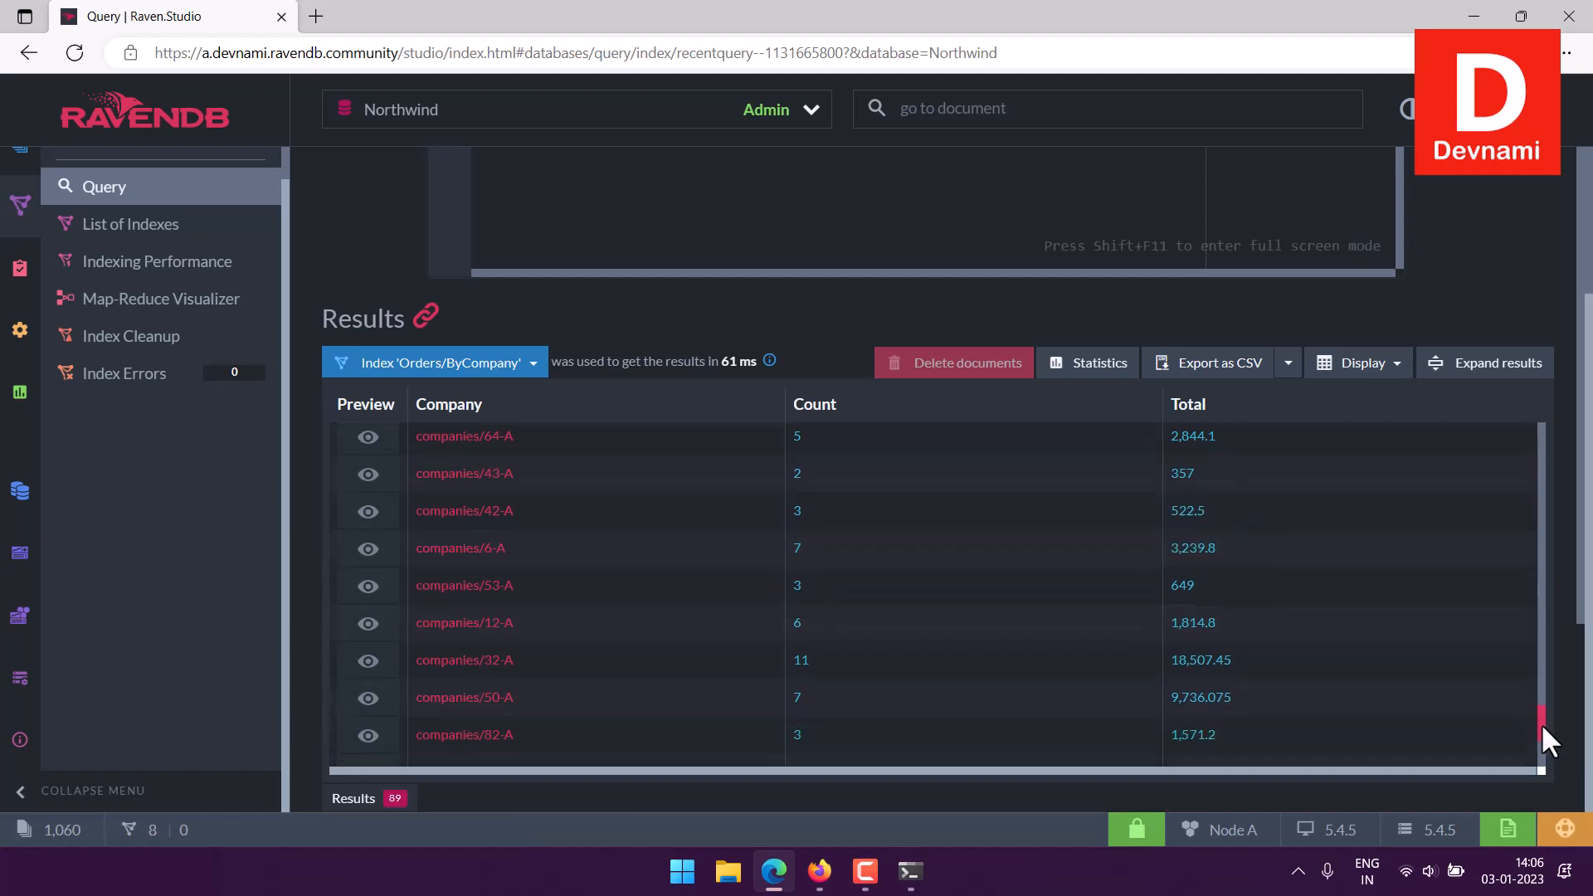
pyautogui.moveTo(1540, 723); pyautogui.dragTo(1536, 388)
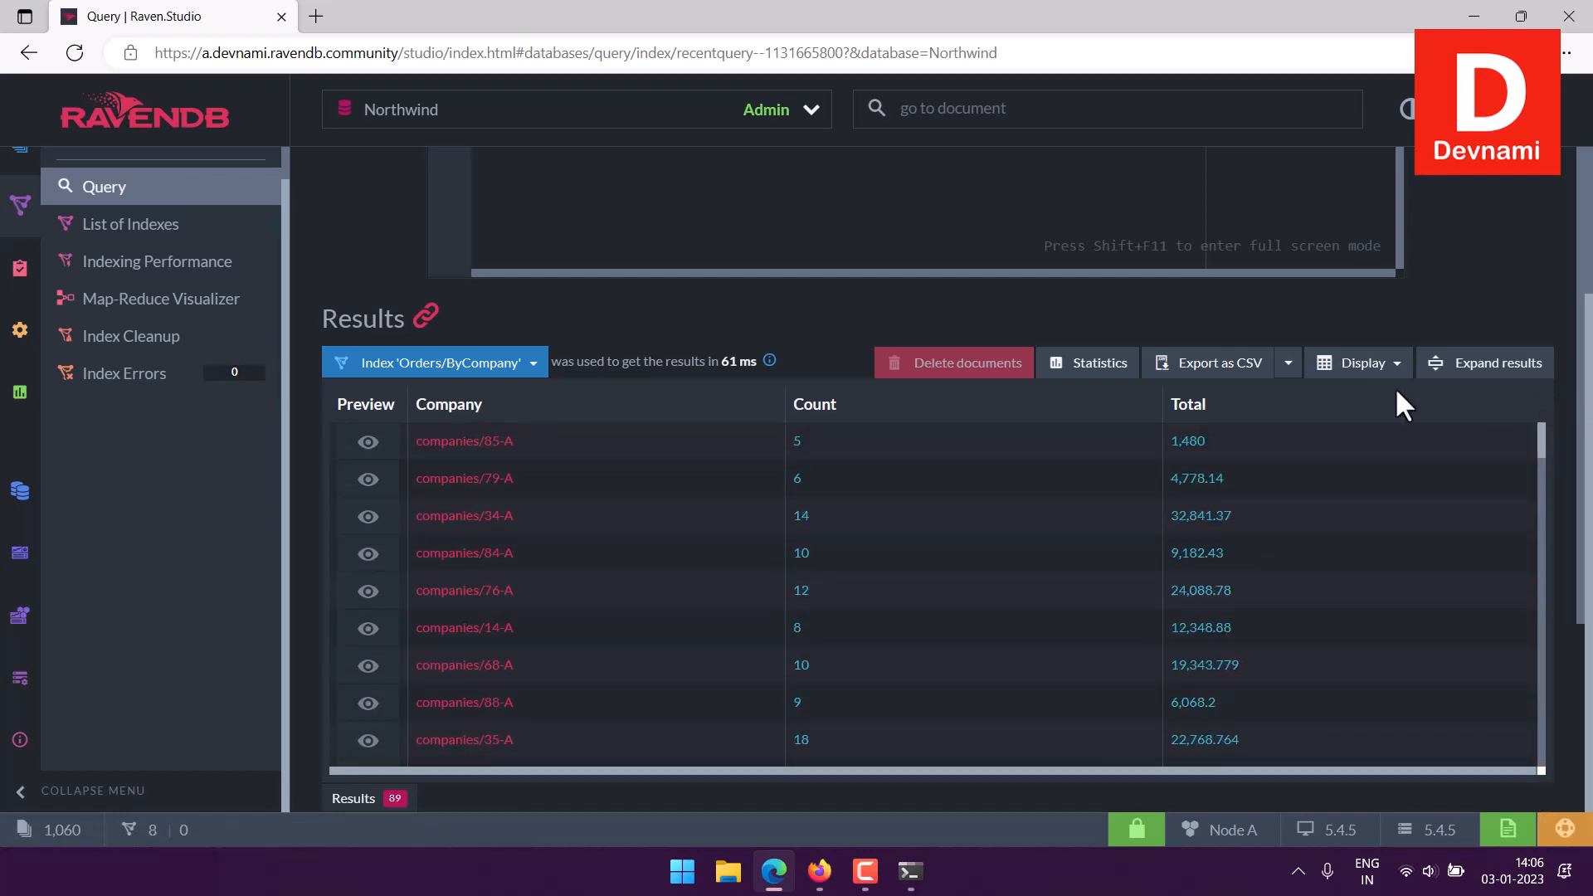
# Step: Open the query statistics, examine the status, duration, index and ETag, and close them
pyautogui.click(1093, 365)
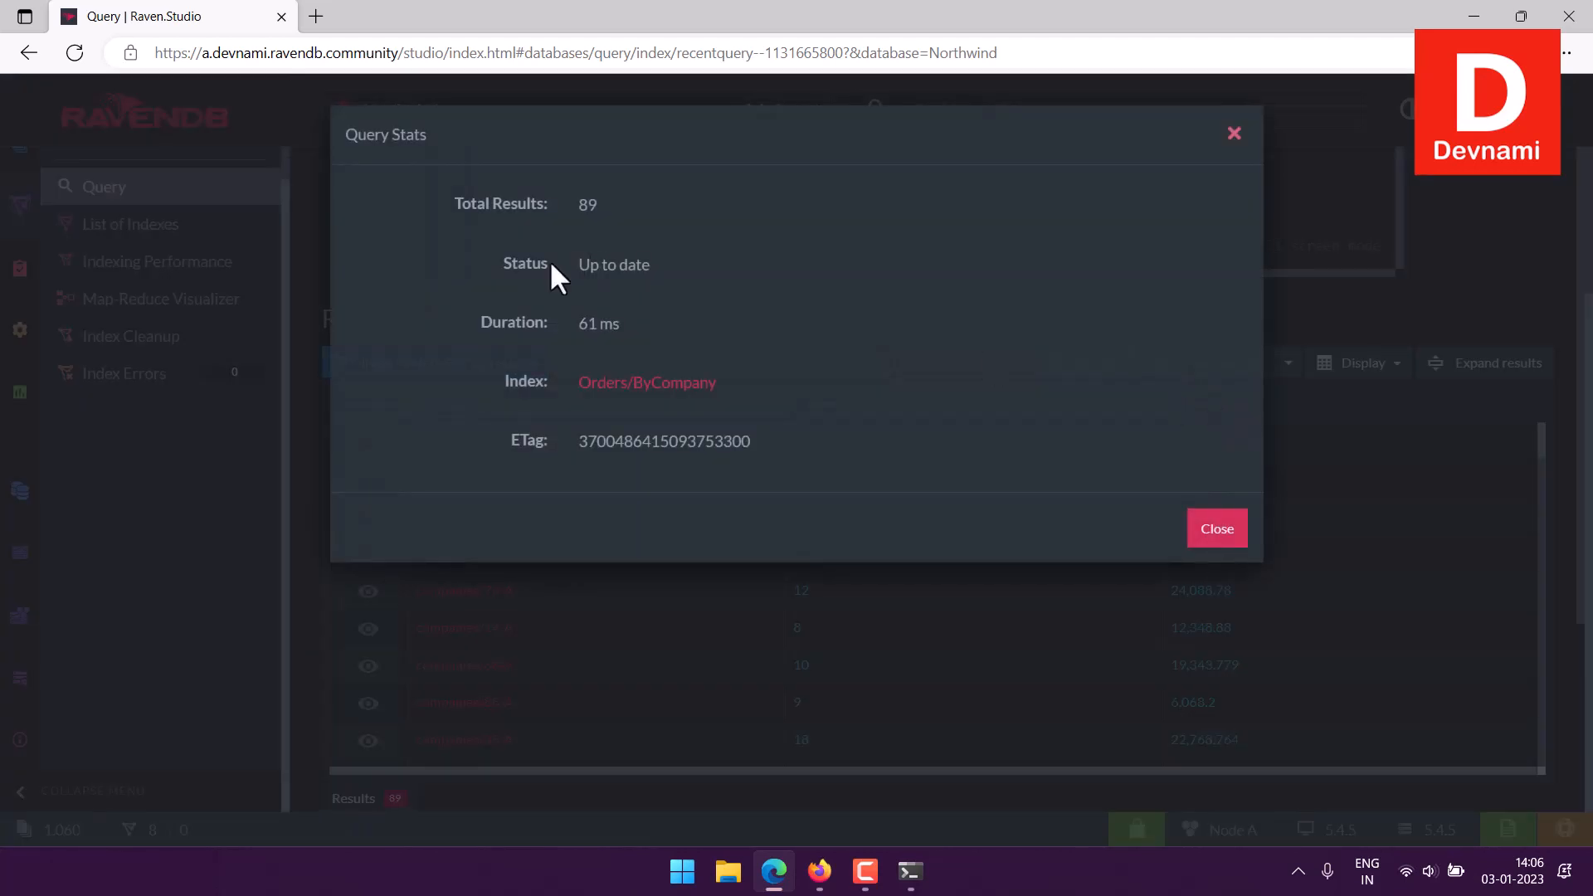
pyautogui.click(628, 256)
pyautogui.moveTo(580, 270); pyautogui.dragTo(666, 276)
pyautogui.click(661, 280)
pyautogui.moveTo(590, 334); pyautogui.dragTo(662, 341)
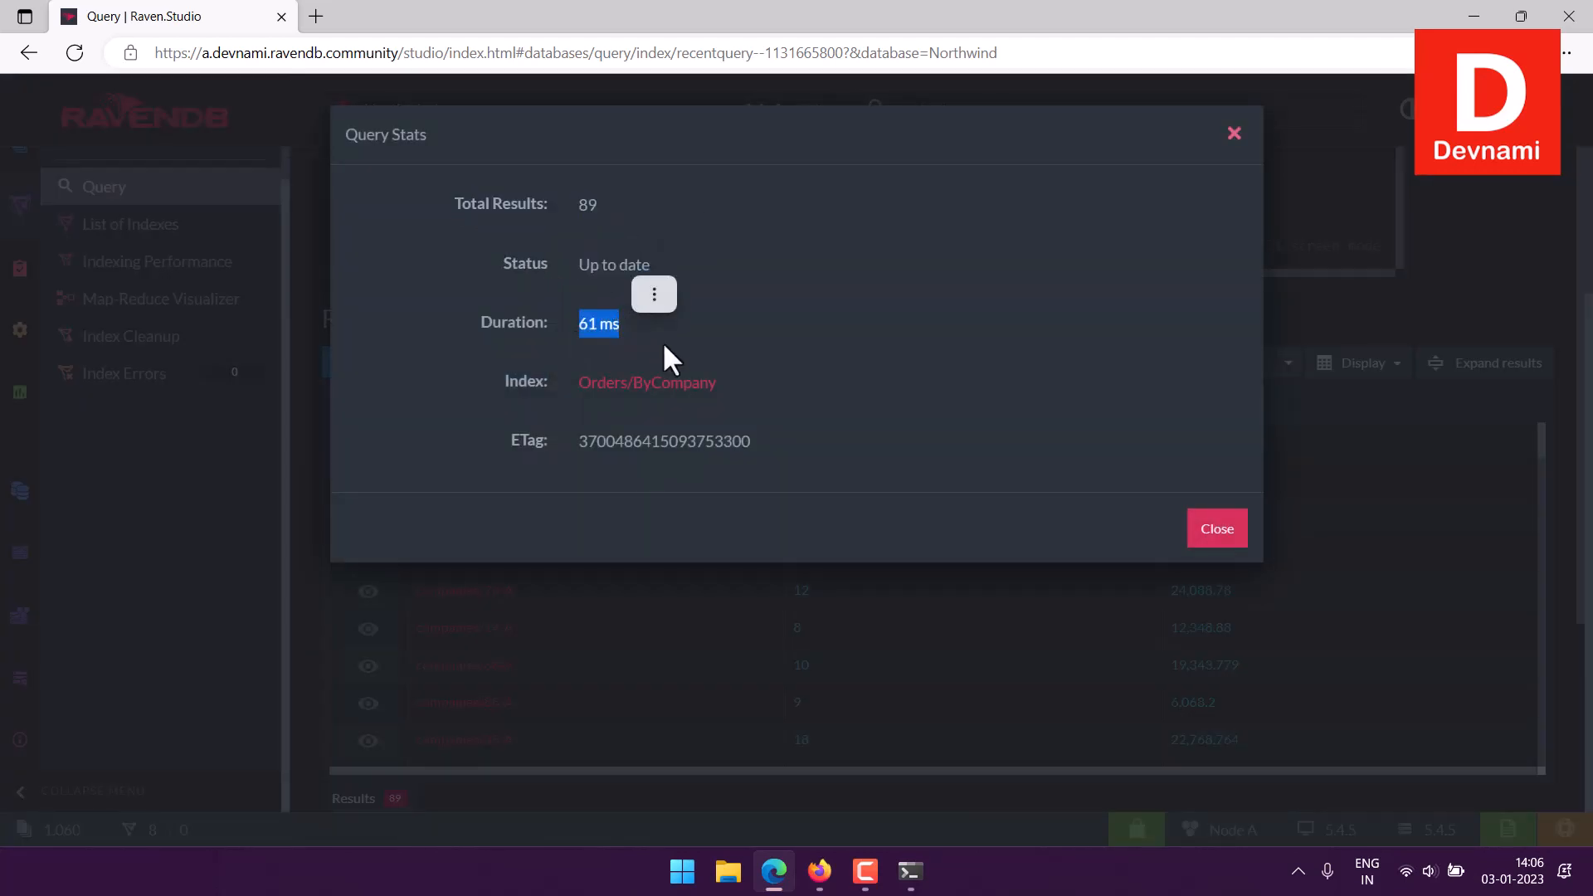
pyautogui.click(663, 341)
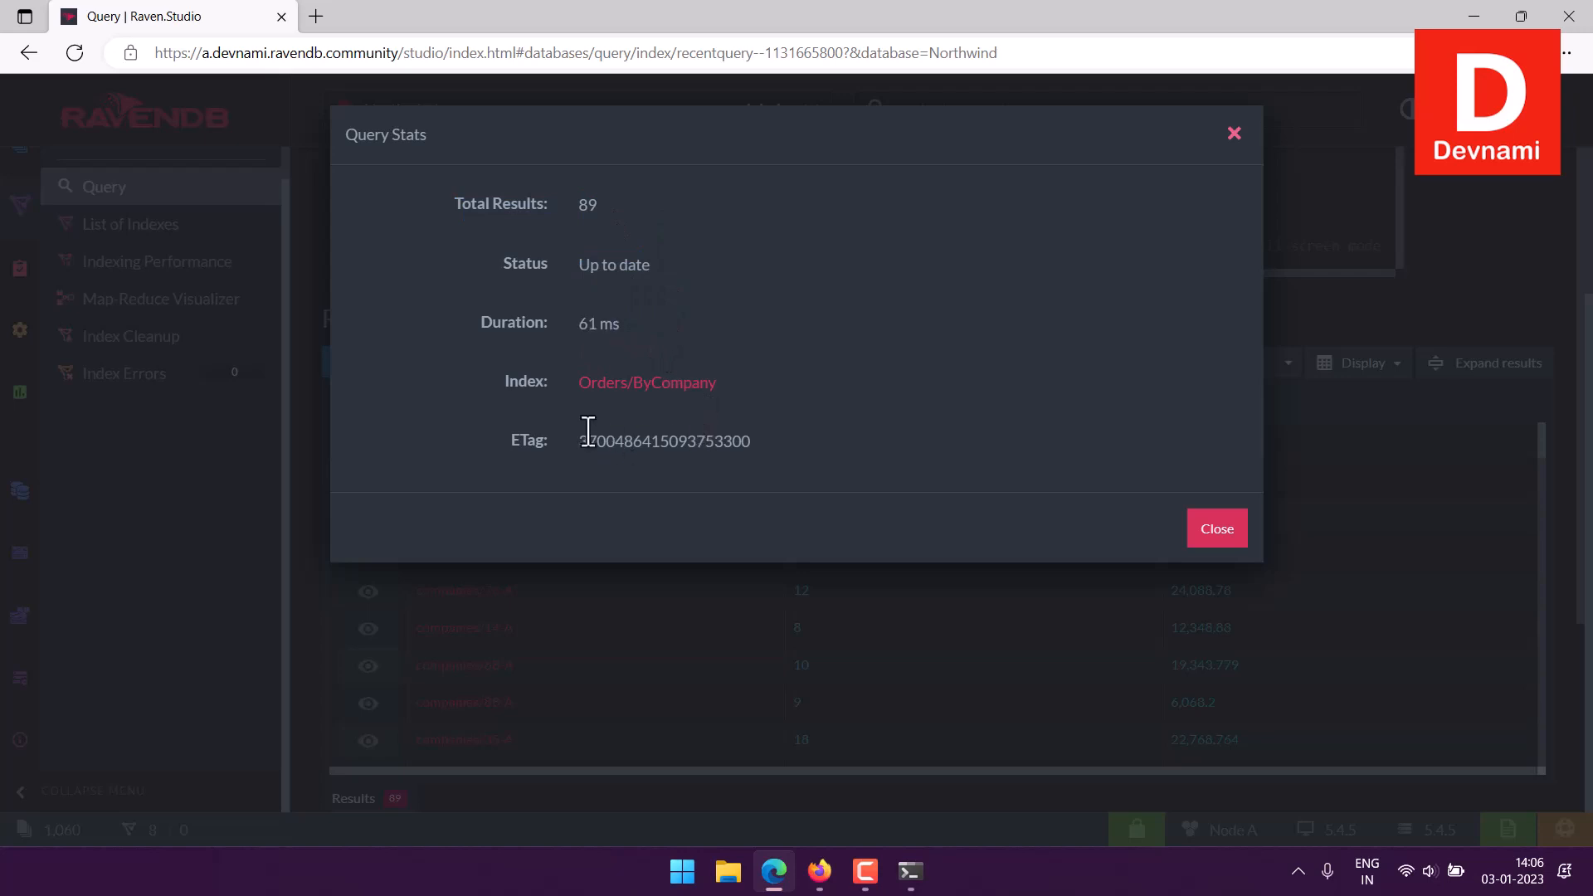
pyautogui.click(1242, 535)
# Step: Review the Company, Count and Total columns of the Orders/ByCompany results, from the first company to the last
pyautogui.scroll(2, 728, 315)
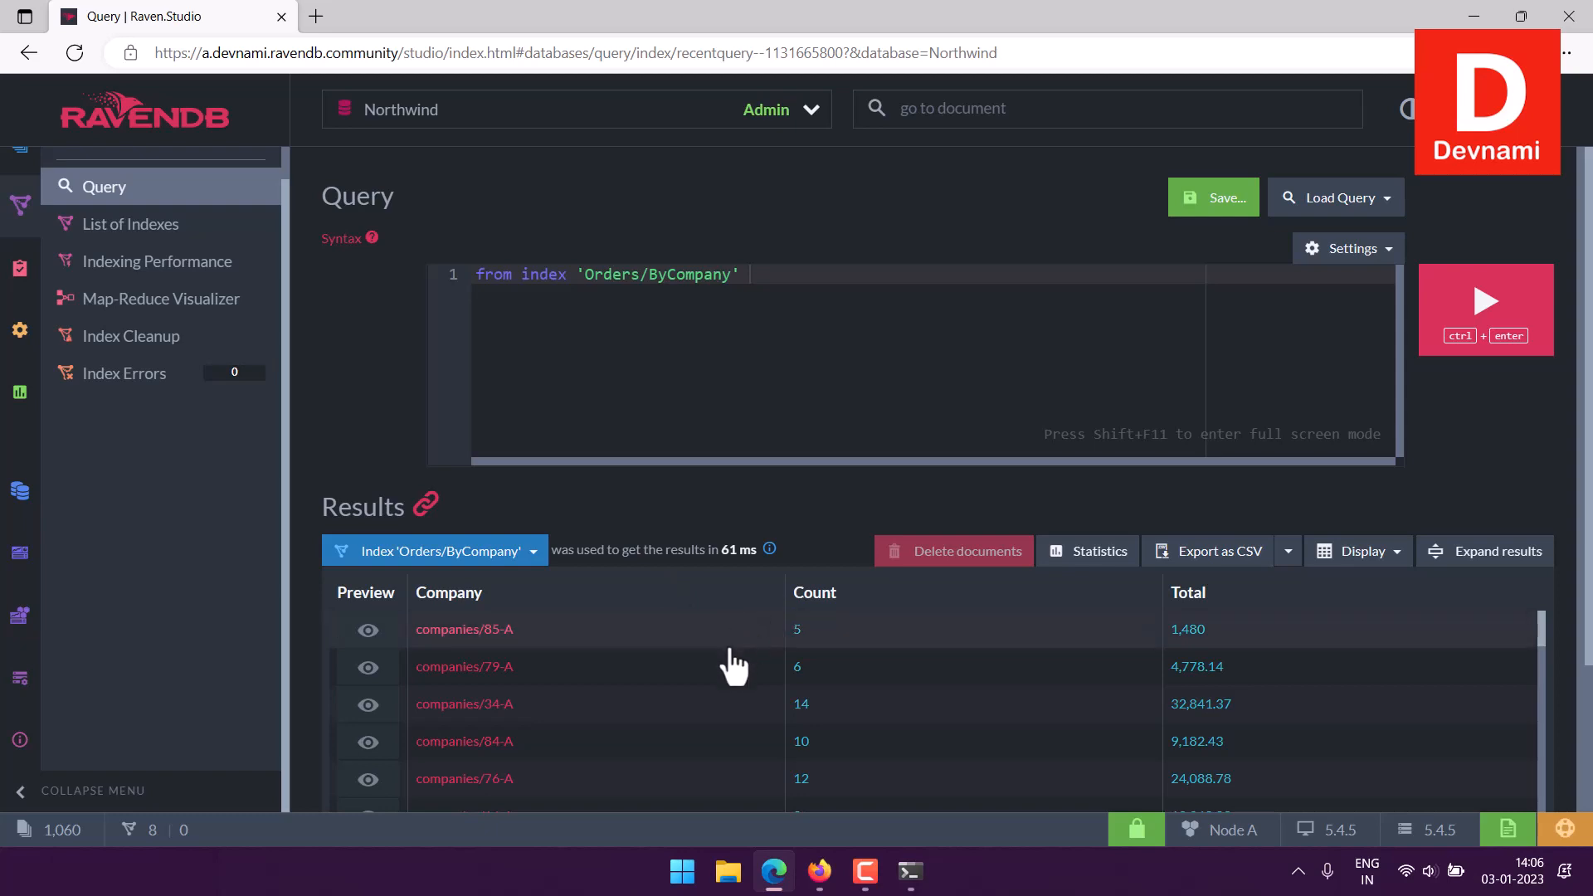
pyautogui.scroll(-2, 1546, 714)
pyautogui.scroll(-5, 1459, 516)
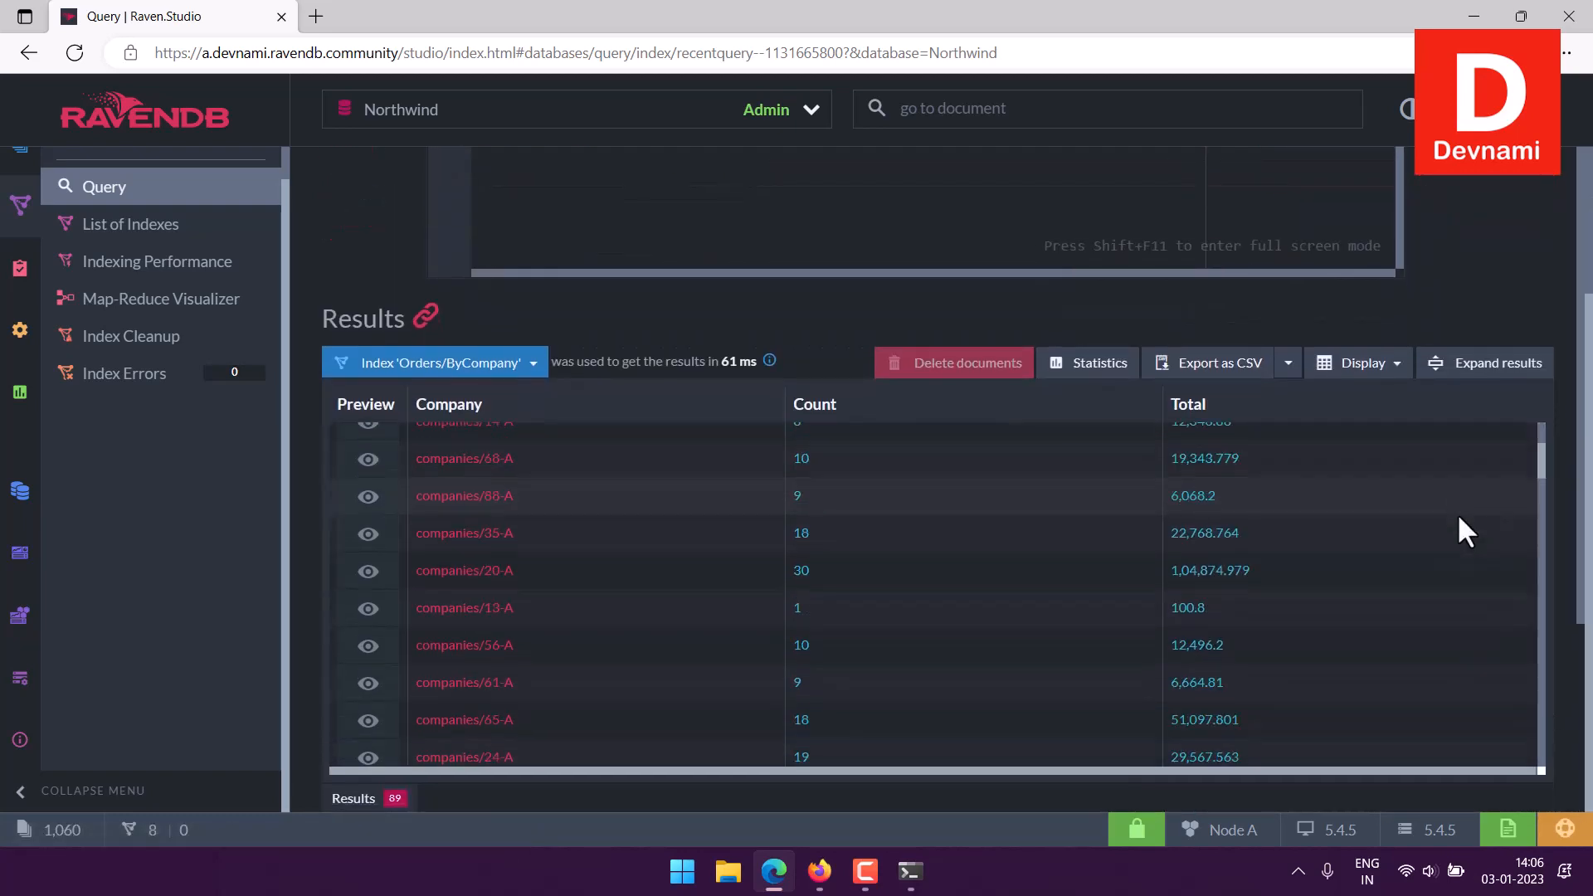
pyautogui.scroll(-15, 1457, 512)
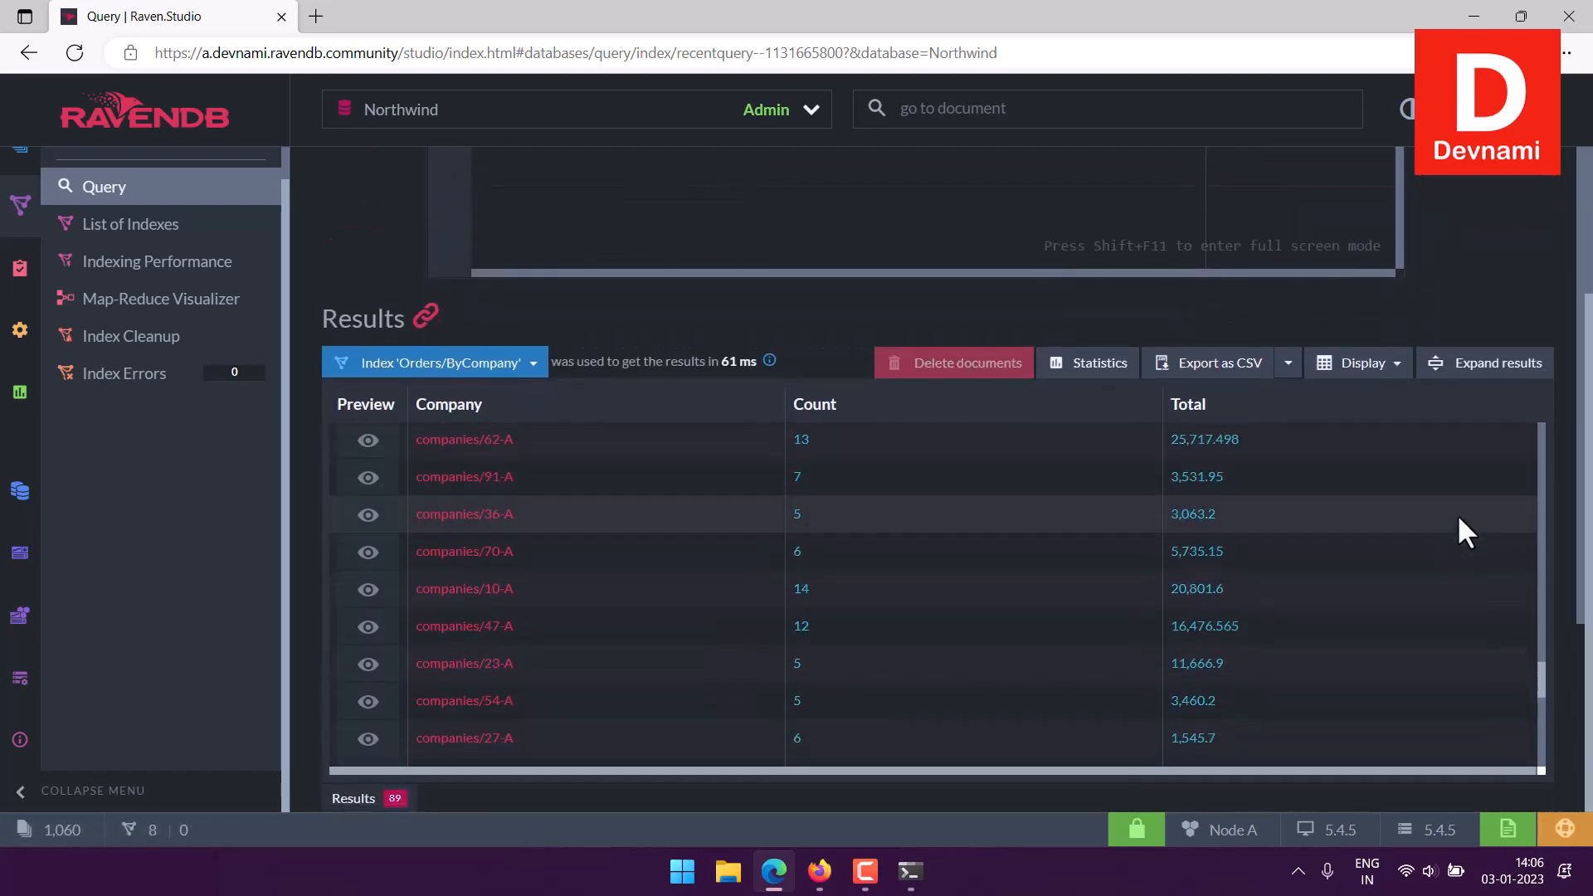
pyautogui.scroll(3, 1456, 517)
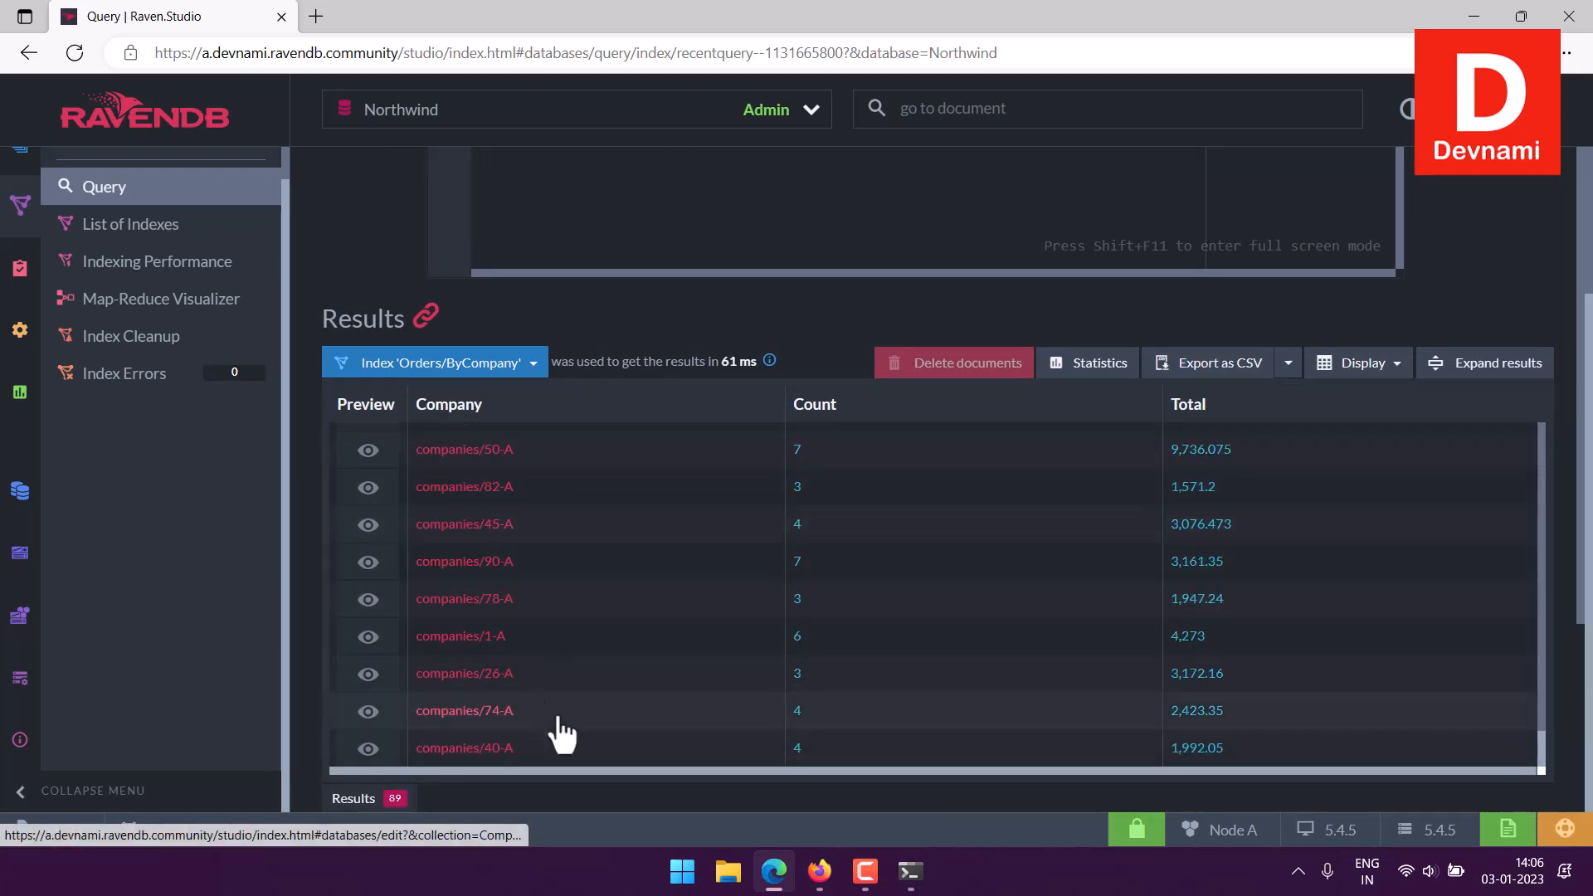
pyautogui.scroll(15, 567, 723)
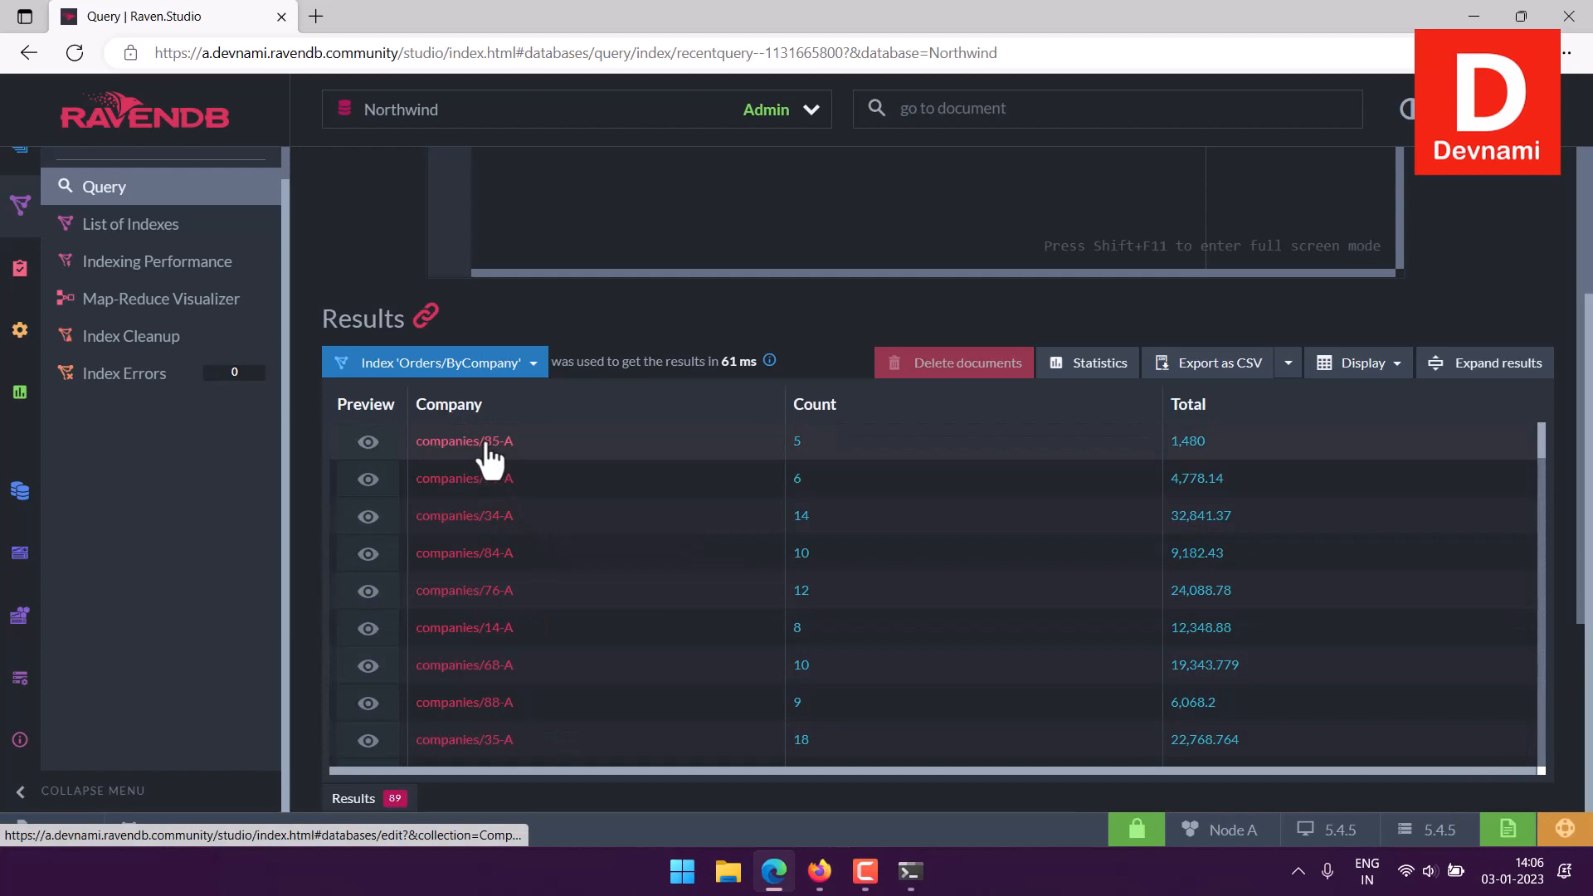
pyautogui.moveTo(490, 456)
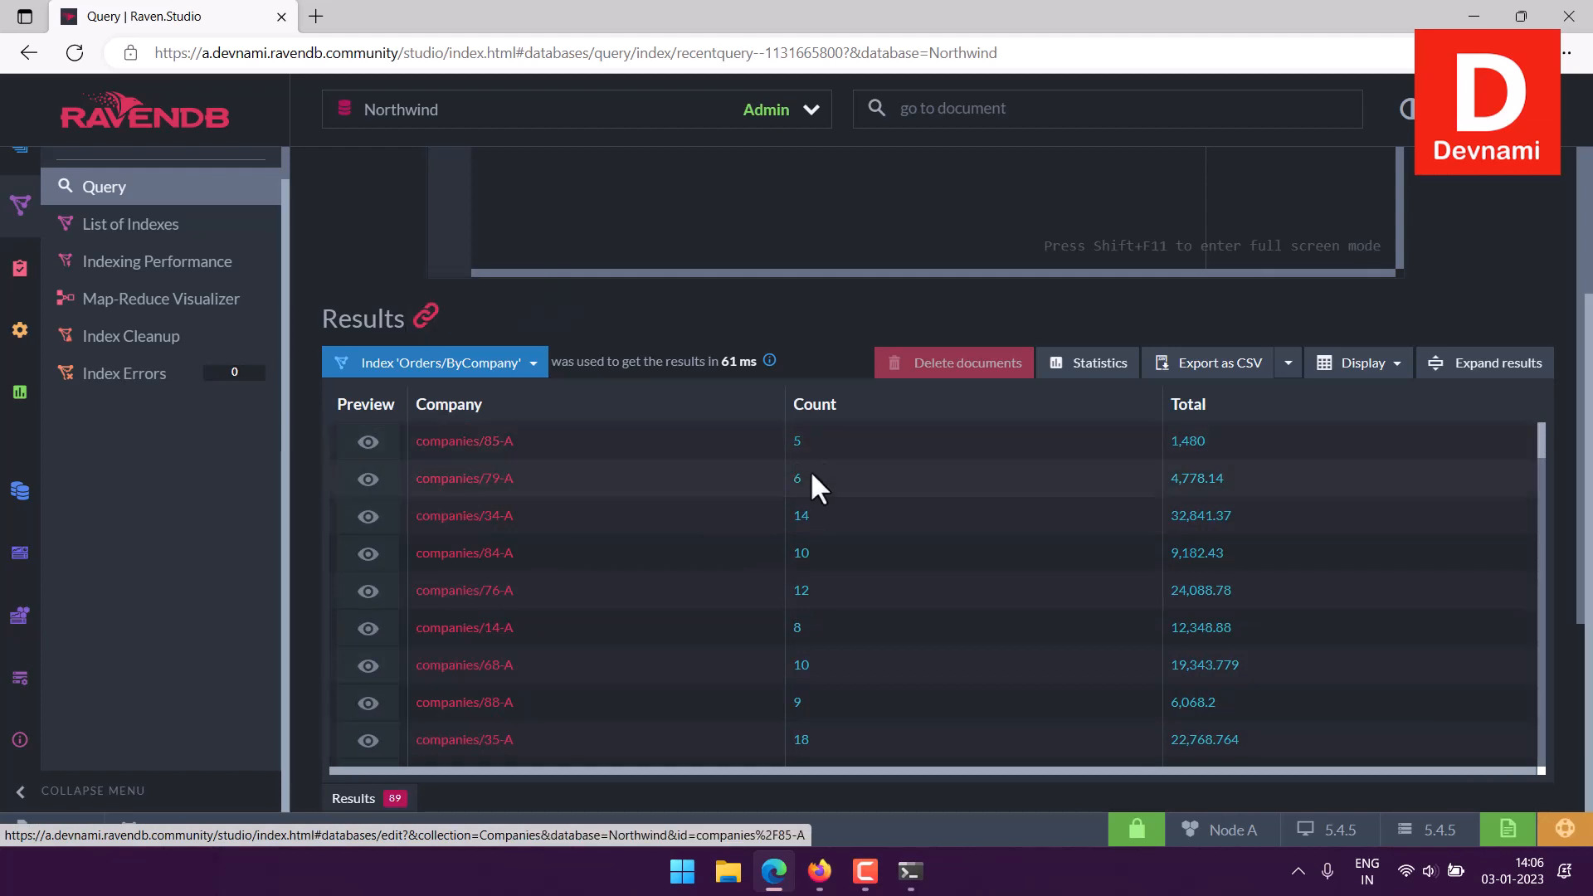
pyautogui.moveTo(811, 474)
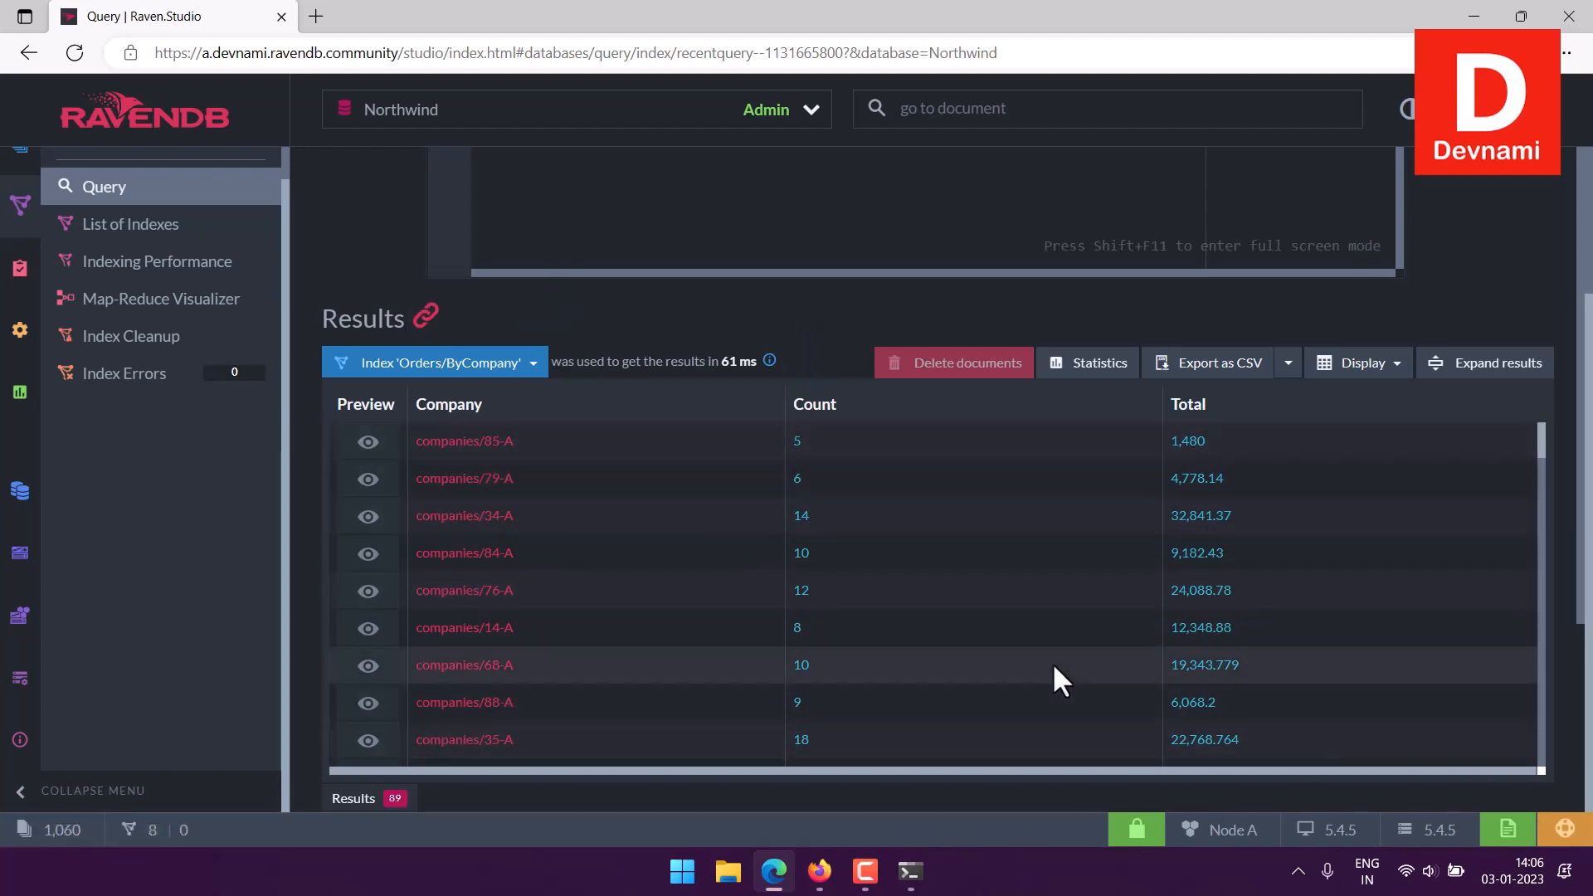
pyautogui.scroll(3, 751, 643)
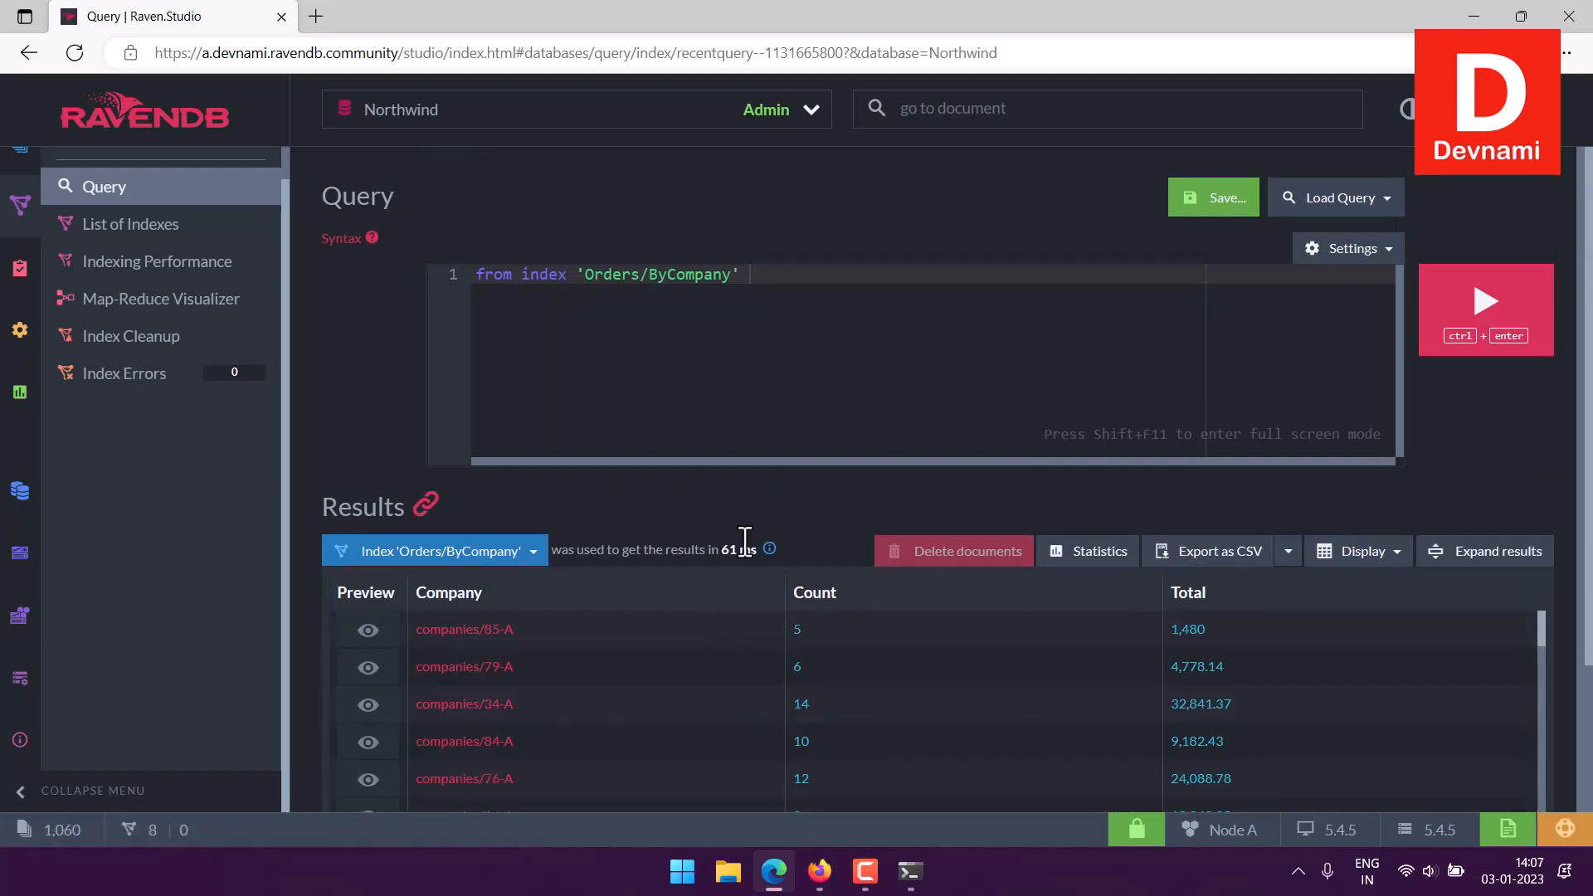
# Step: Examine the syntax of the query text, from the from index keywords to the quoted index name
pyautogui.click(512, 277)
pyautogui.moveTo(513, 275); pyautogui.dragTo(487, 274)
pyautogui.click(535, 273)
pyautogui.moveTo(576, 273); pyautogui.dragTo(754, 274)
pyautogui.click(814, 279)
# Step: Replace the queried index with 'Orders/ByShipment/Location', run the query, and look through the returned orders
pyautogui.moveTo(732, 276); pyautogui.dragTo(590, 276)
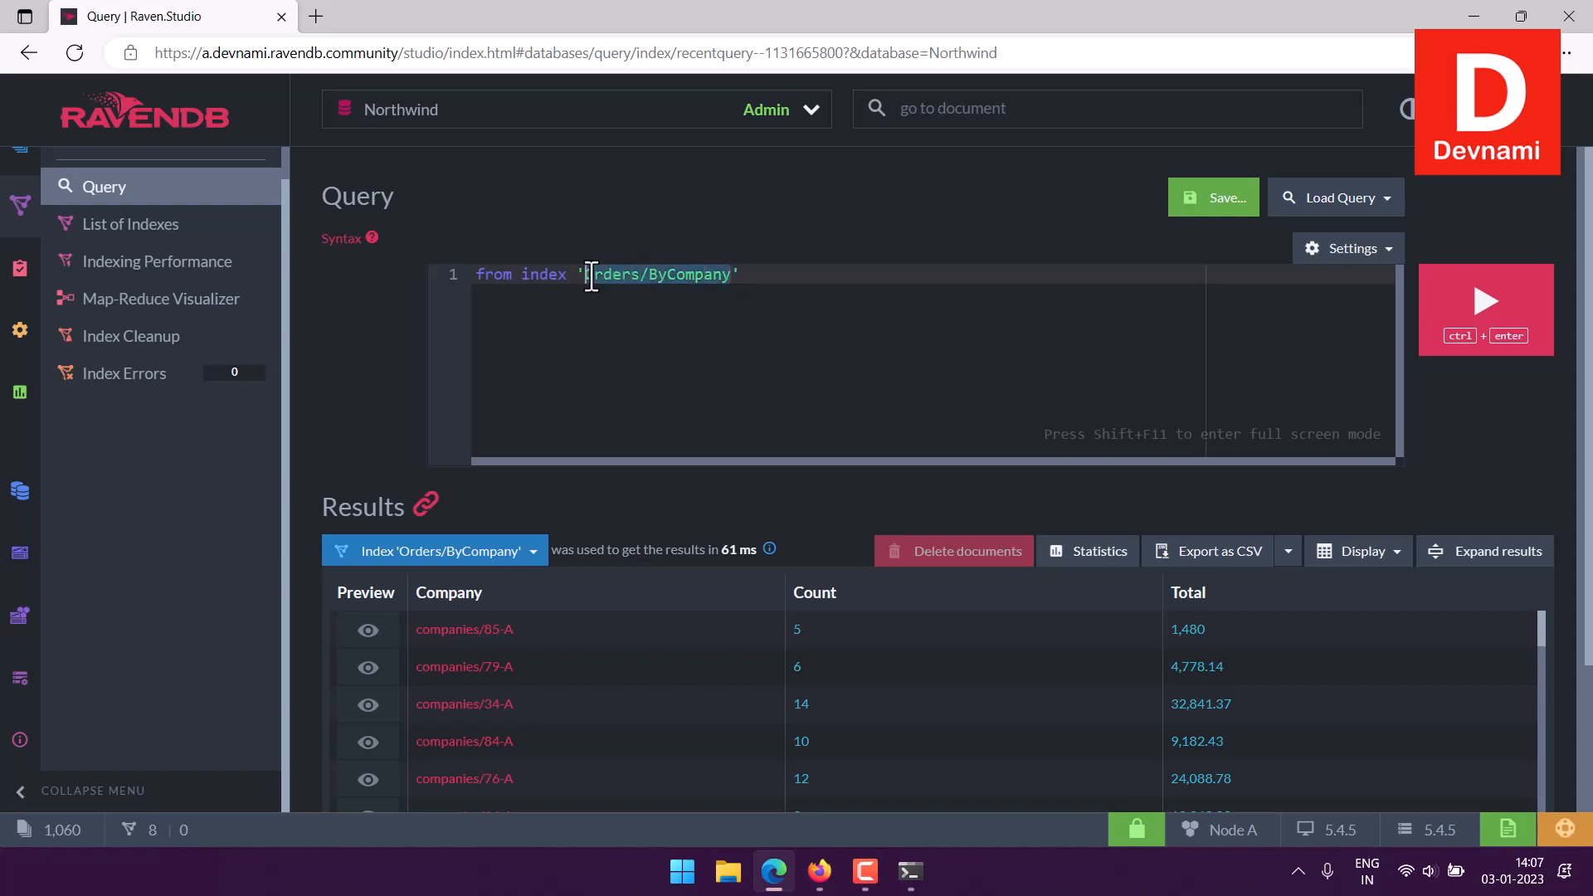
pyautogui.press('BackSpace')
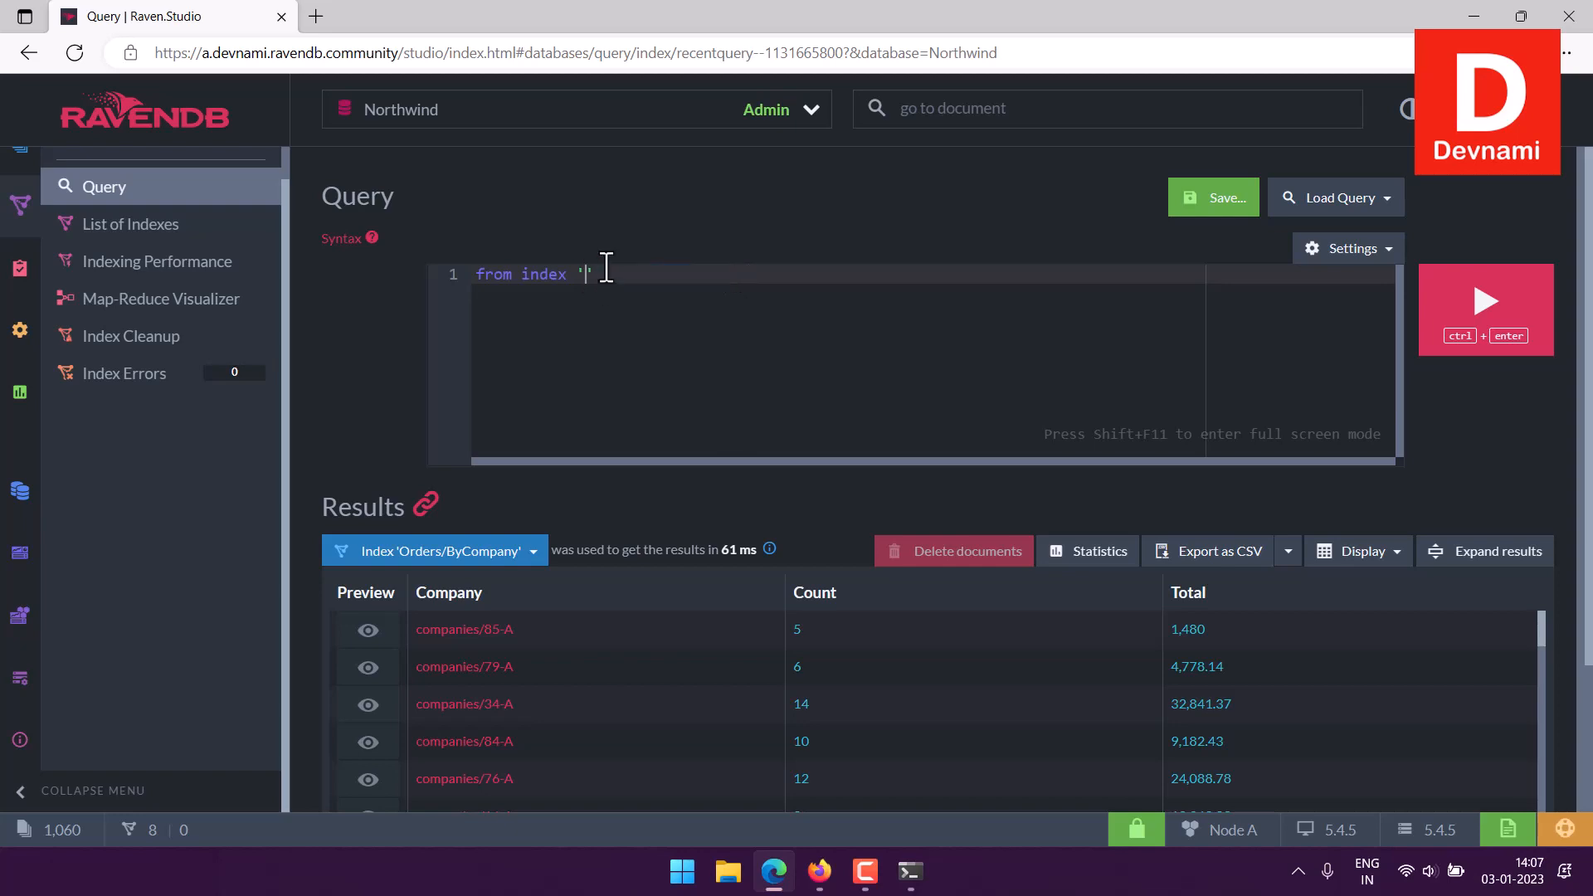
pyautogui.hotkey('ctrl', 'a')
pyautogui.click(579, 275)
pyautogui.hotkey('ctrl', 'space')
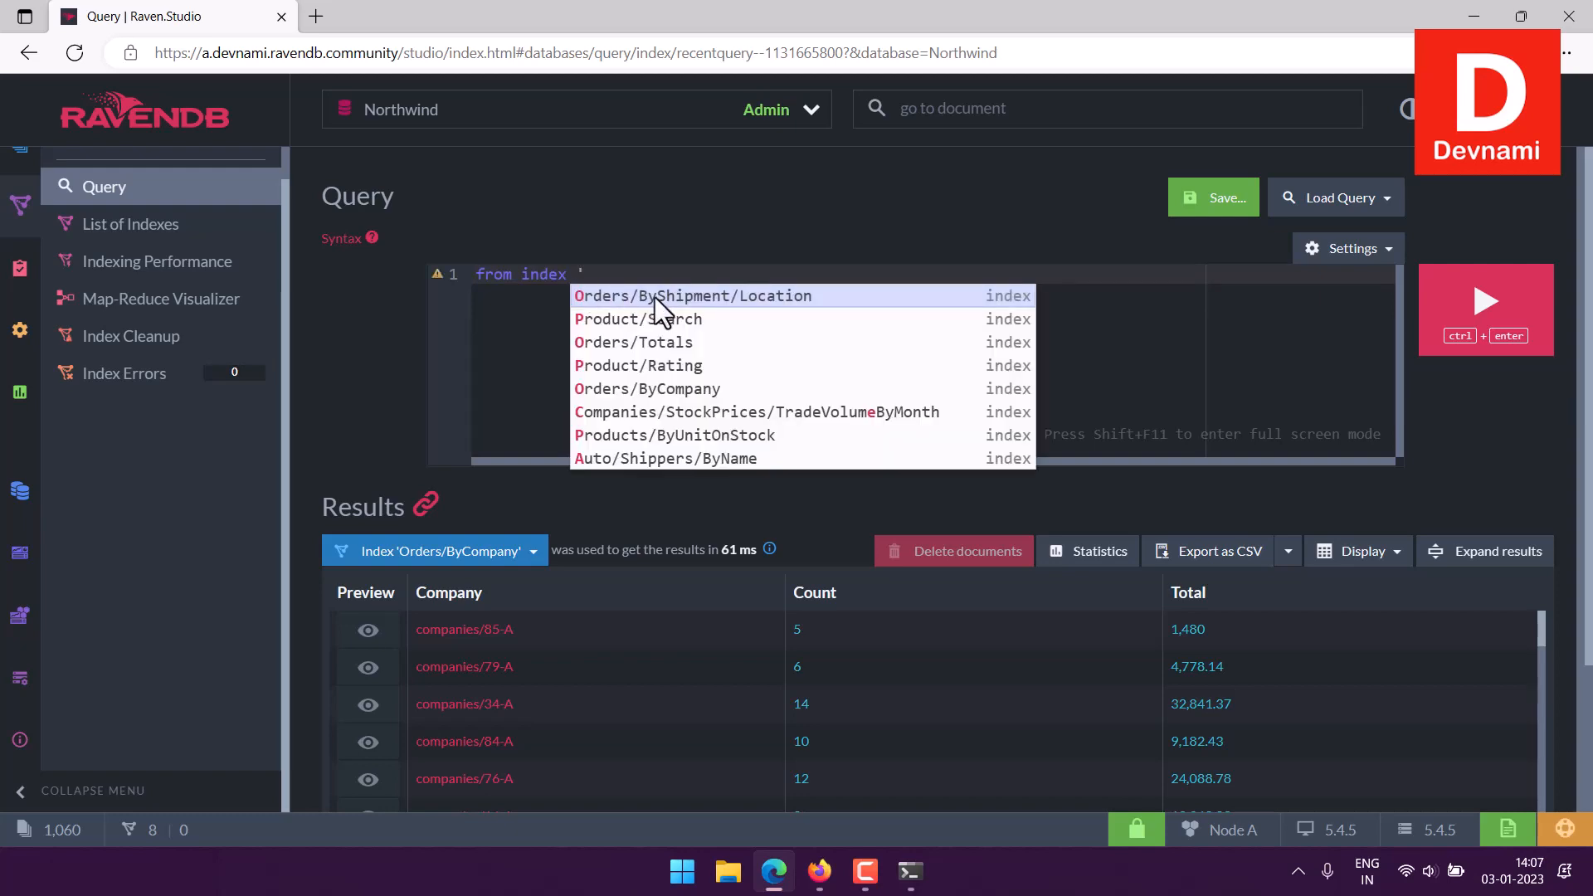
pyautogui.click(747, 295)
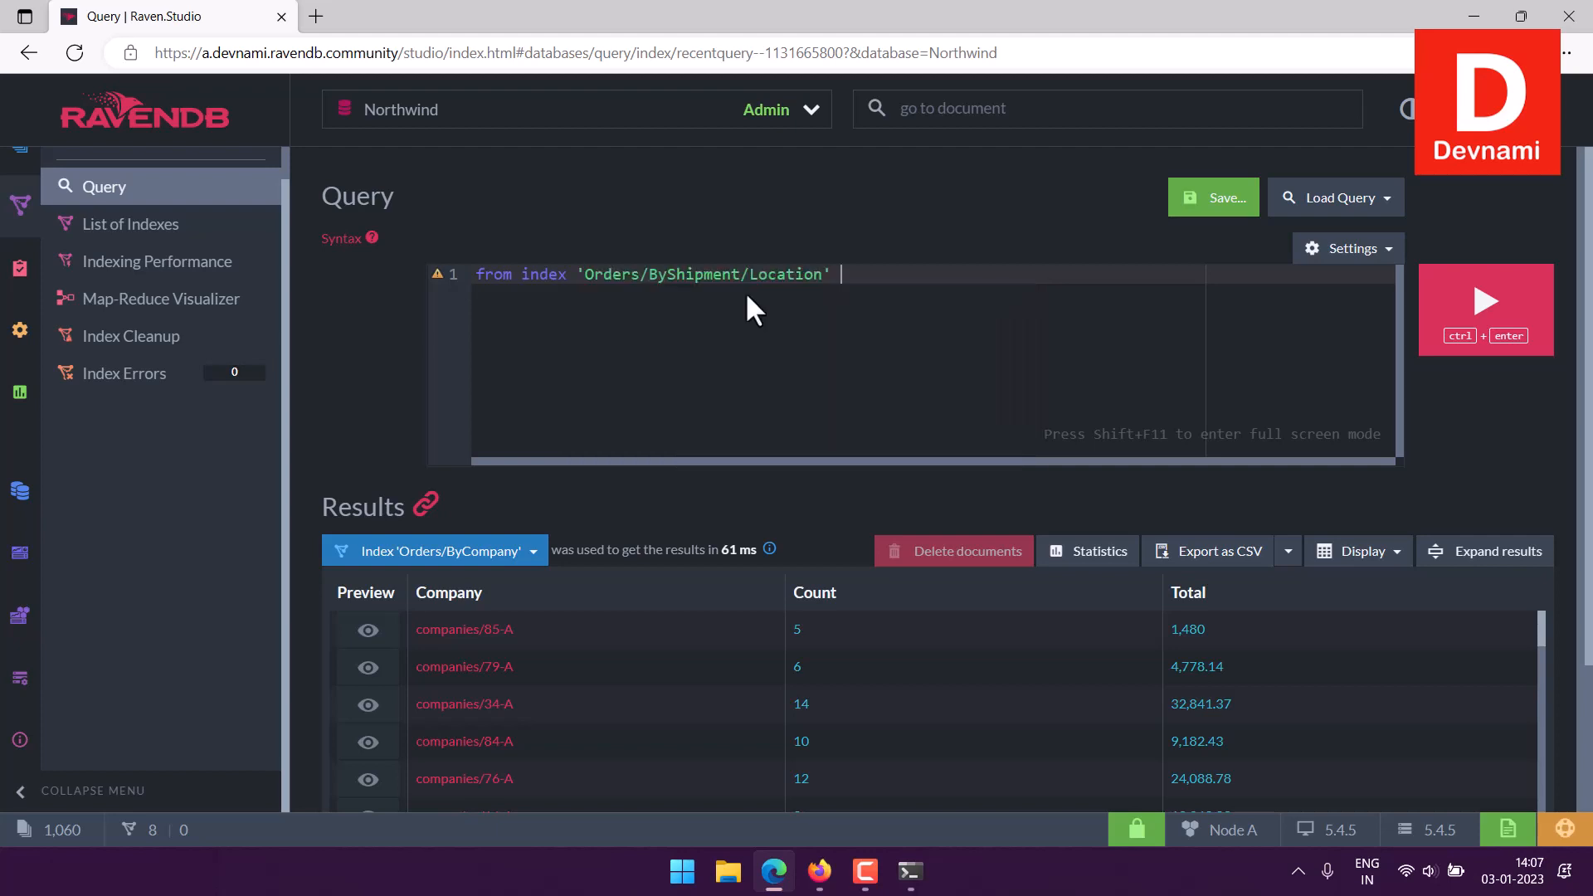
pyautogui.click(1476, 336)
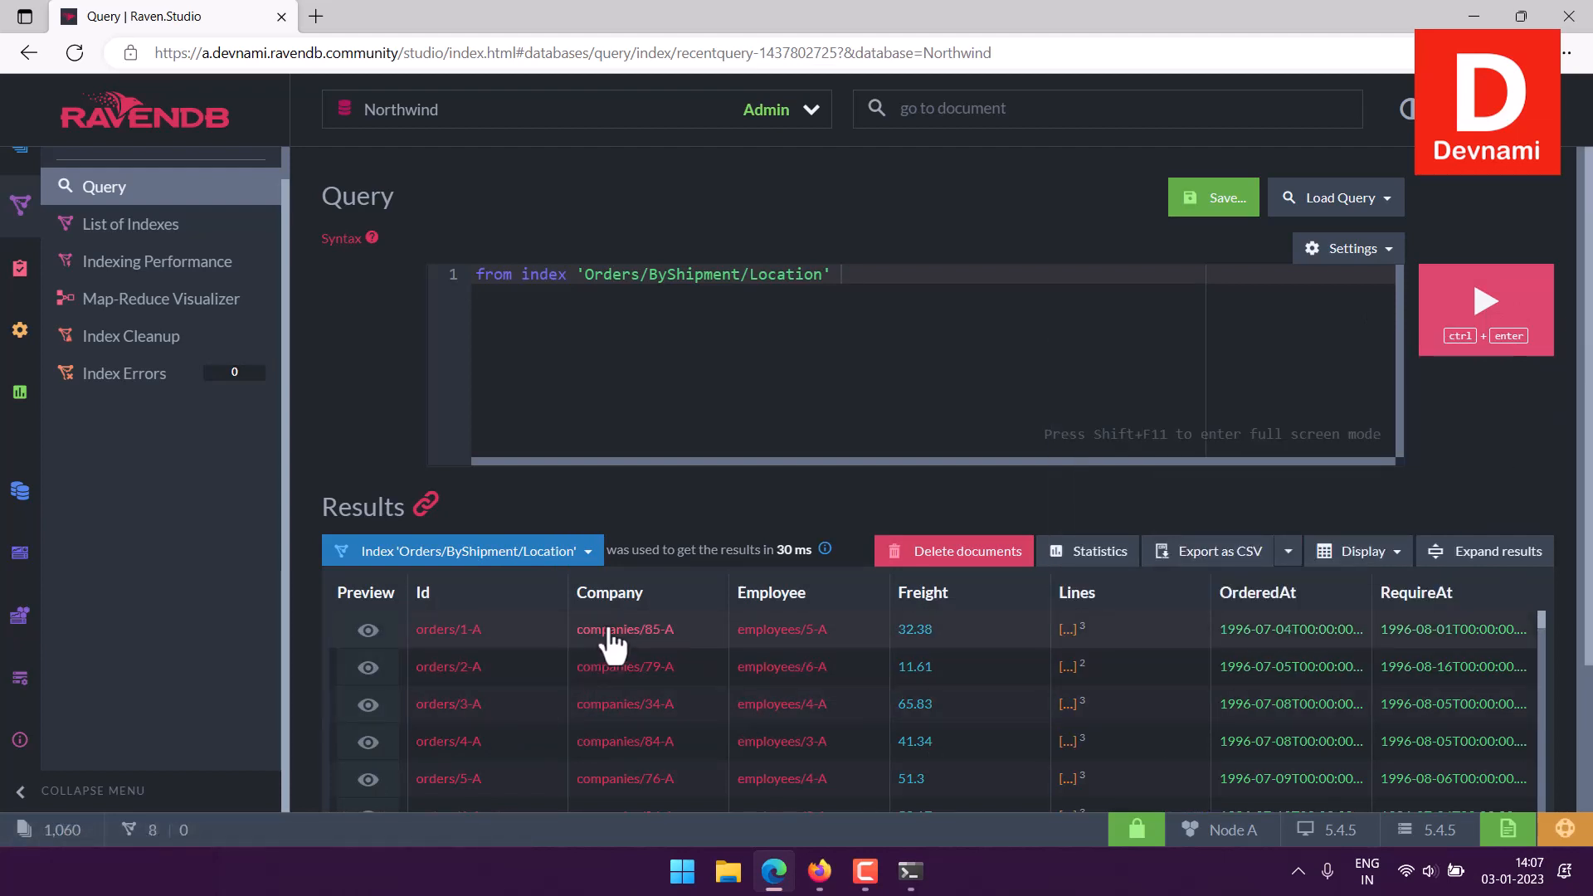
pyautogui.scroll(-5, 992, 638)
pyautogui.scroll(-15, 993, 639)
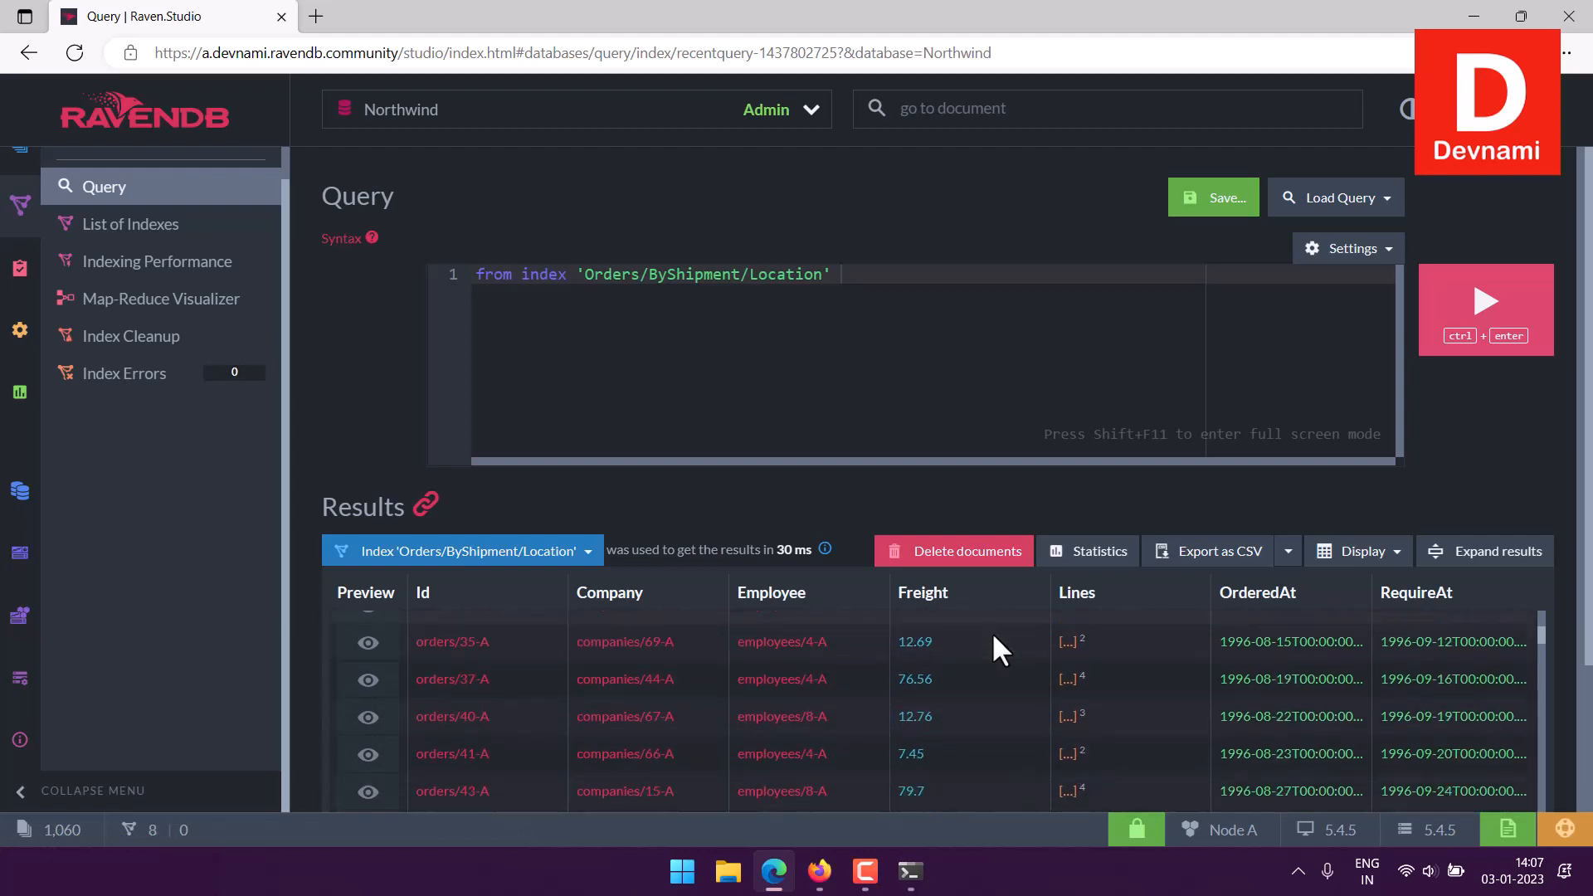
pyautogui.scroll(17, 994, 638)
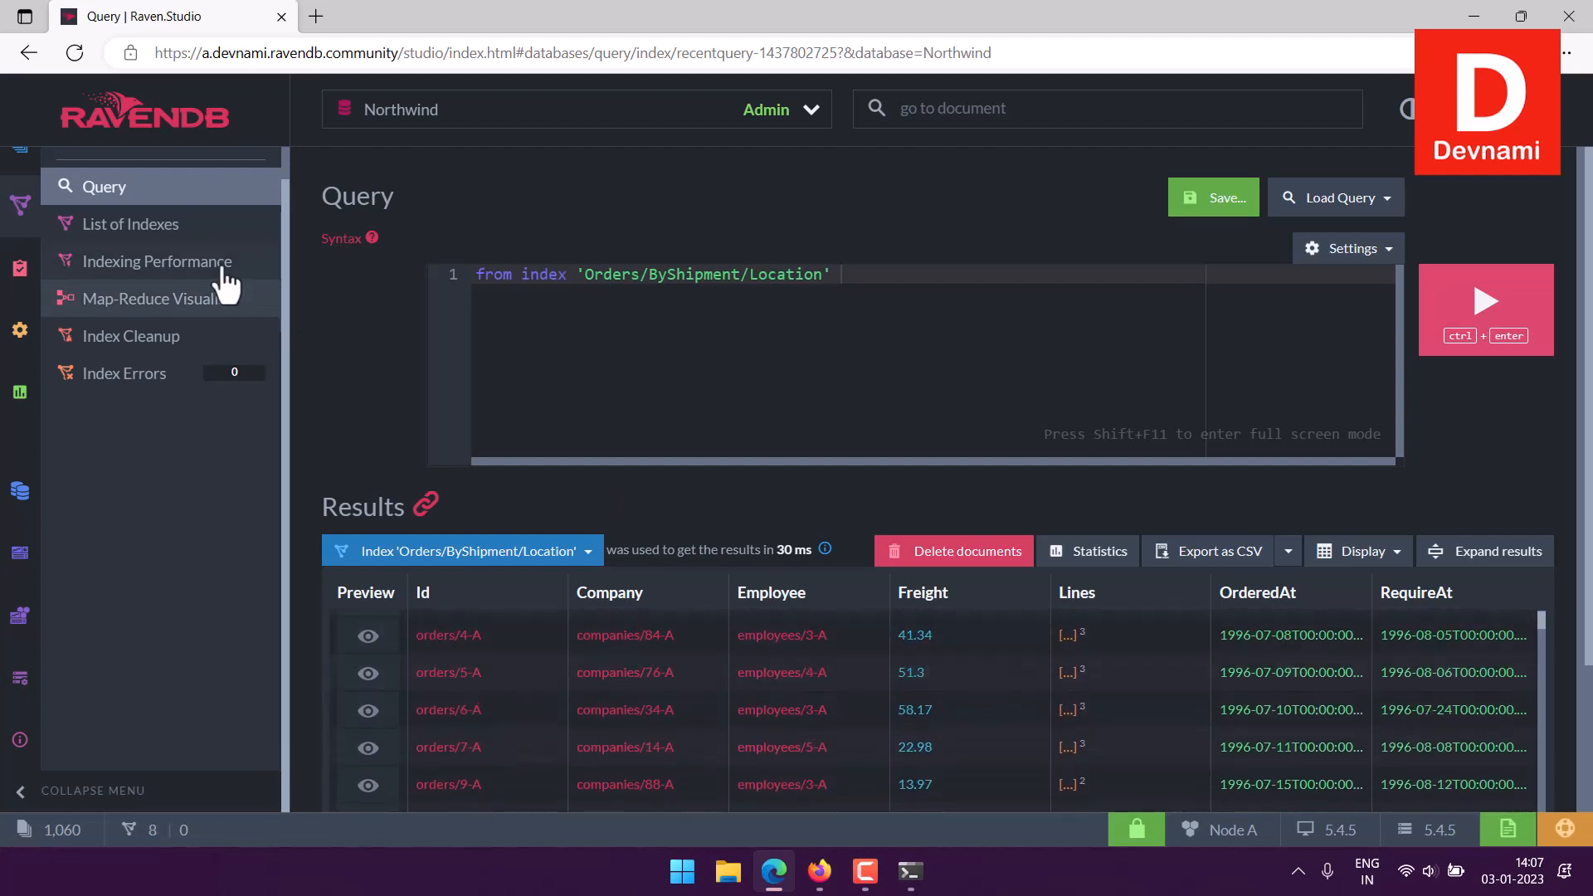
# Step: Return to the list of indexes and look through it from Companies down to the Auto/Shippers/ByName index
pyautogui.click(131, 224)
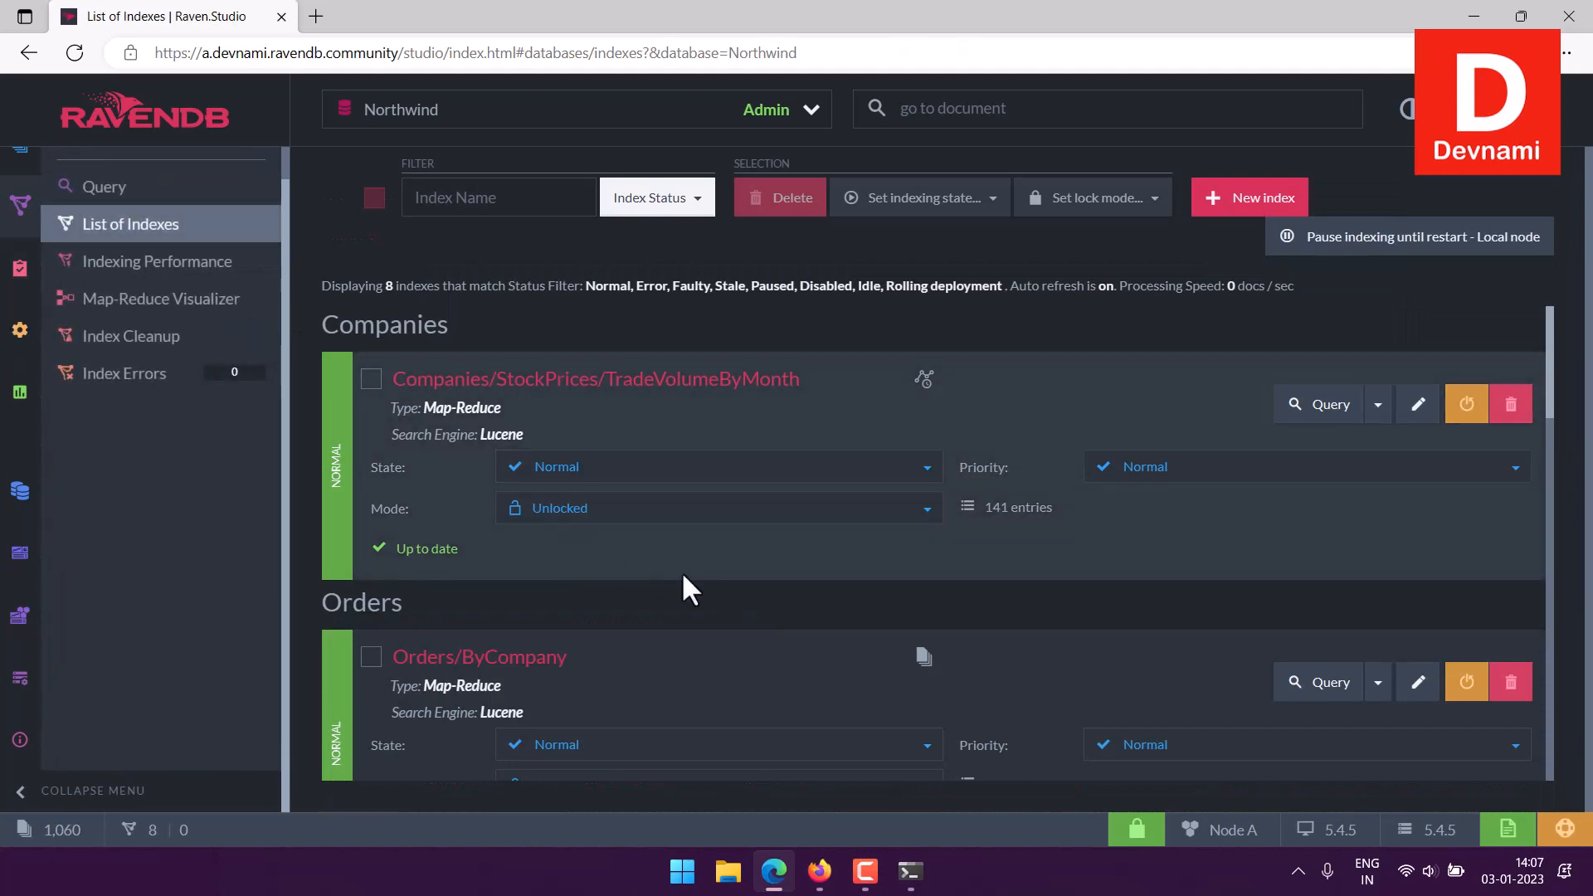
pyautogui.scroll(-5, 684, 577)
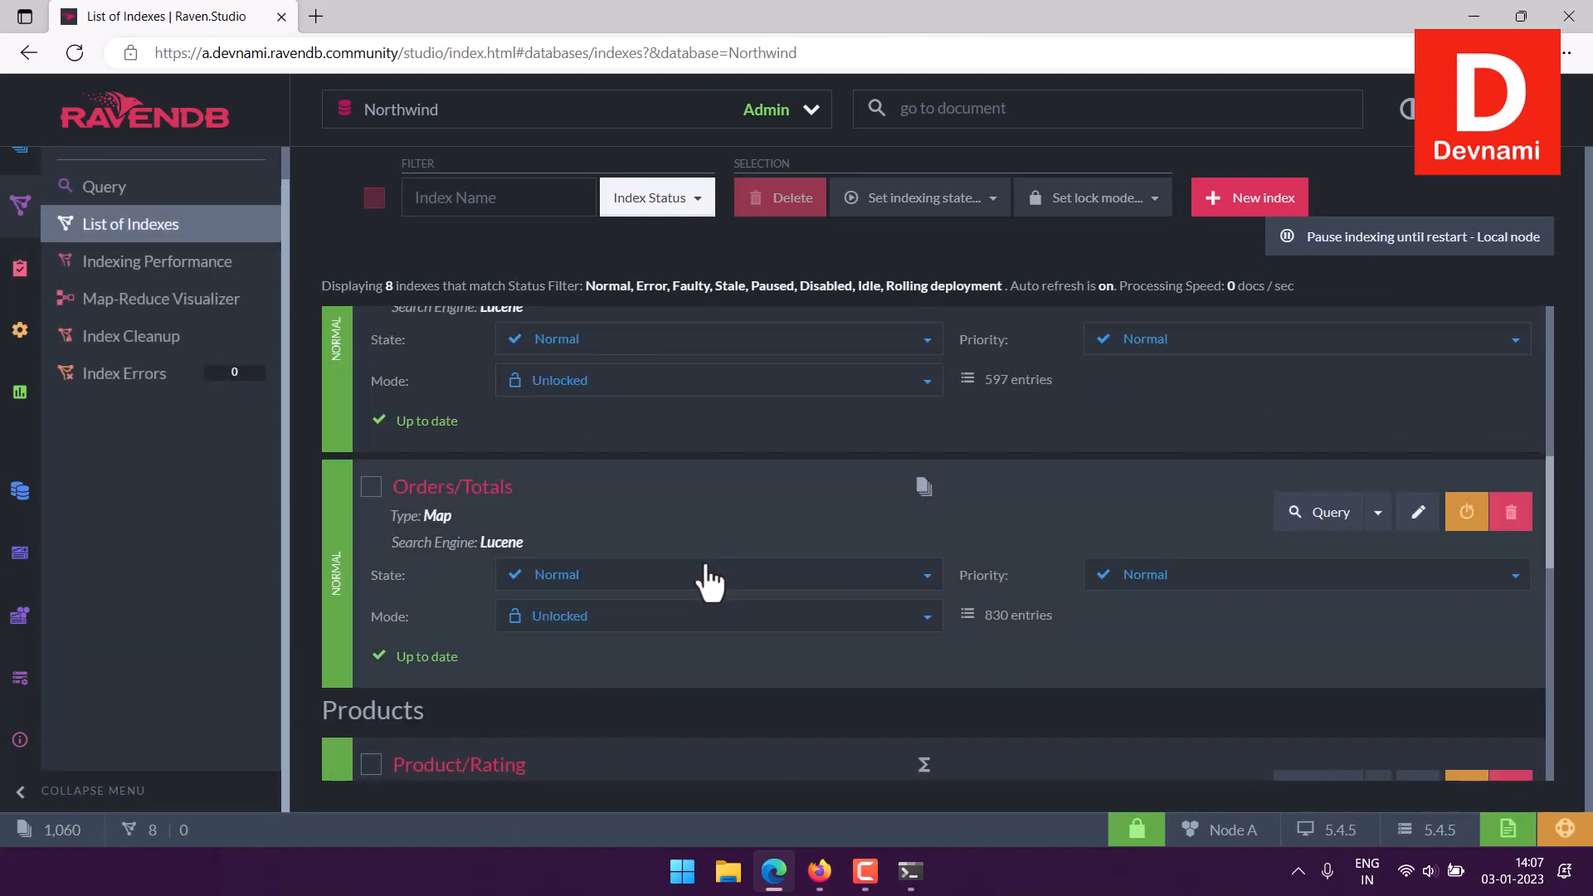
pyautogui.scroll(-8, 705, 581)
pyautogui.scroll(-3, 709, 581)
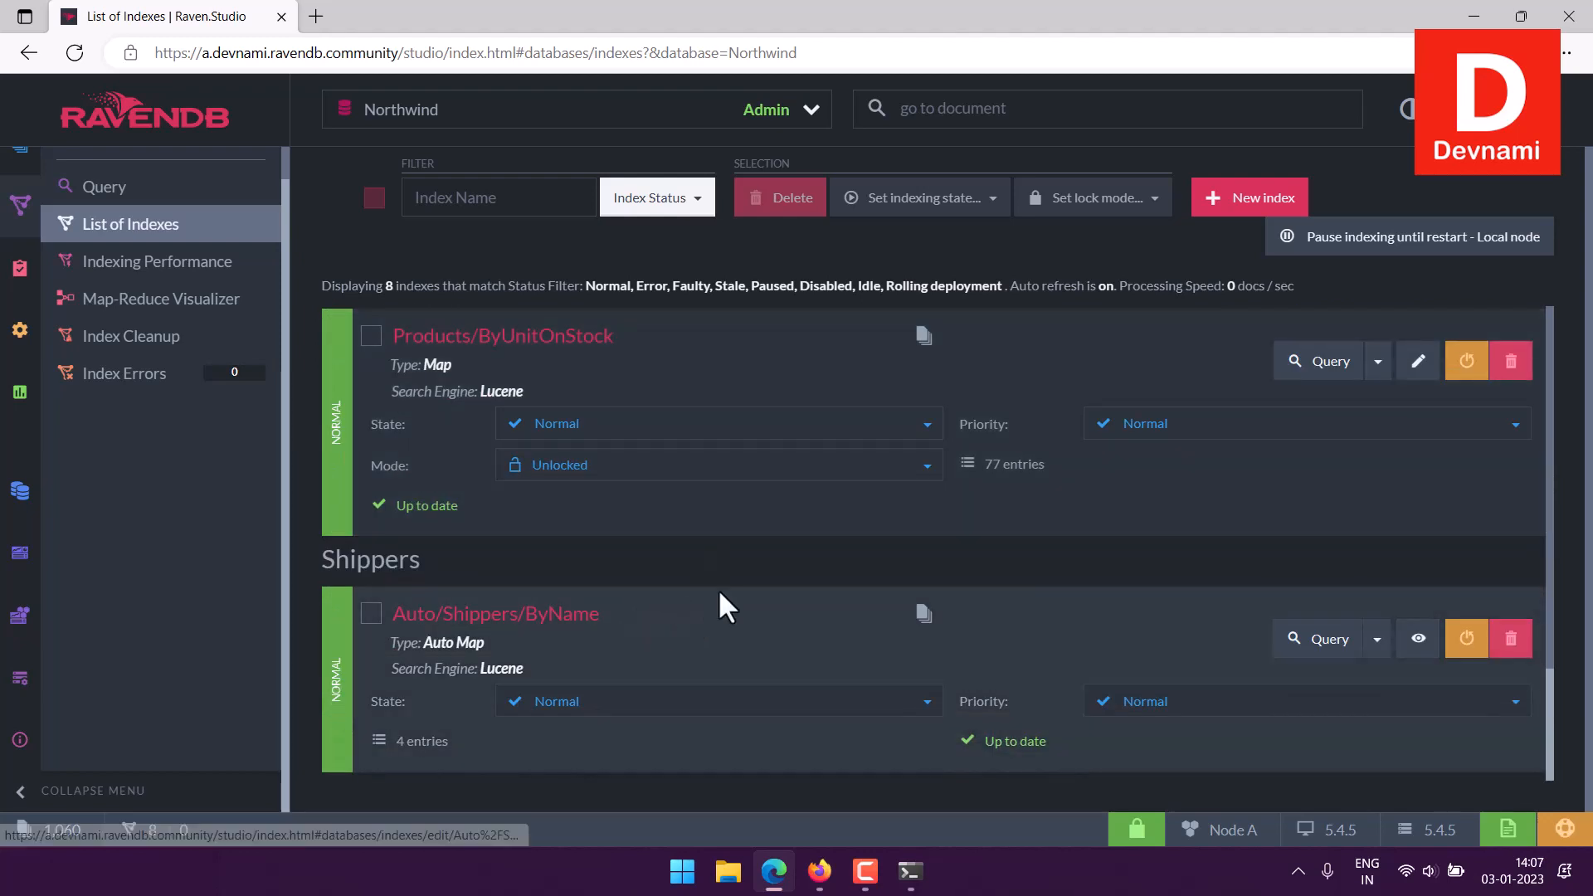
# Step: Open the Orders/ByShipment/Location index from the list of indexes to view its map definition
pyautogui.scroll(8, 734, 580)
pyautogui.scroll(3, 734, 581)
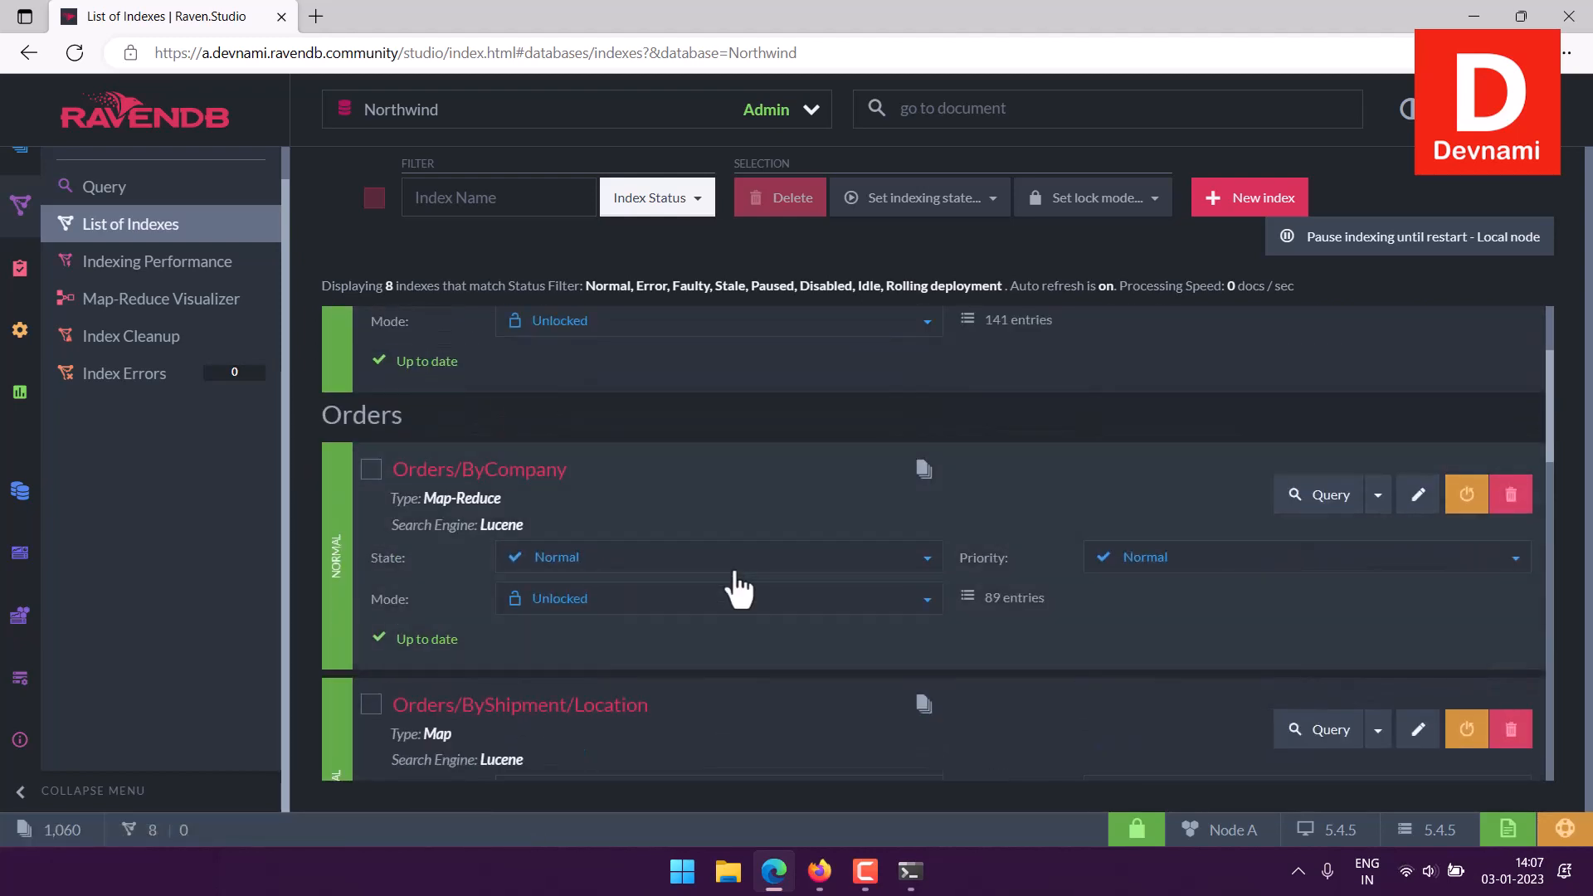
pyautogui.click(535, 710)
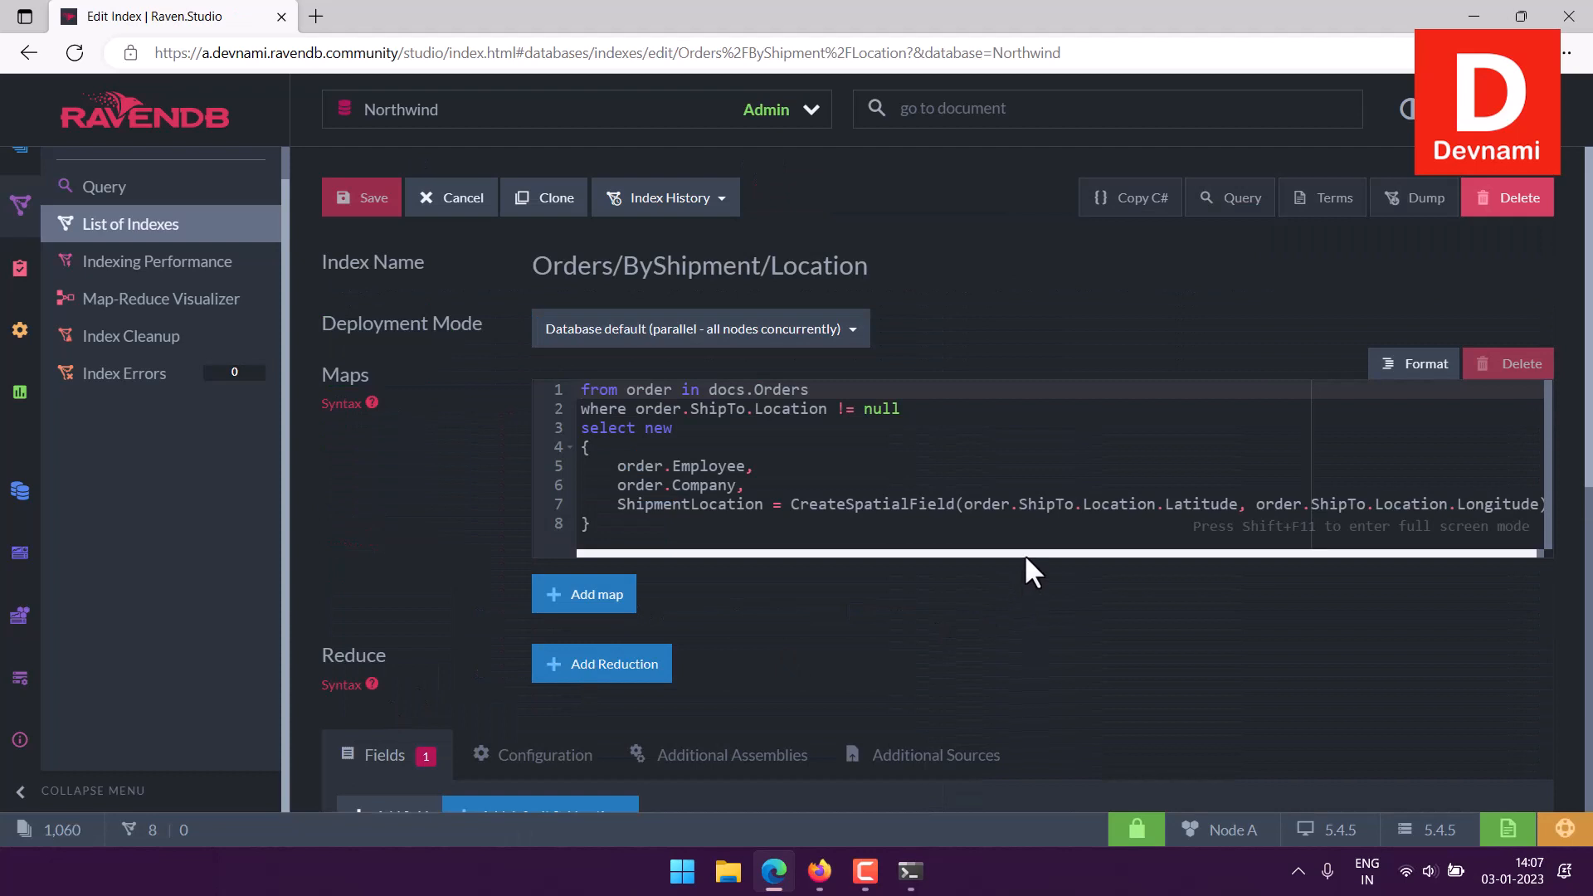
# Step: Start a new query, enter from index 'Orders/ByShipment/Location', and run it
pyautogui.click(104, 189)
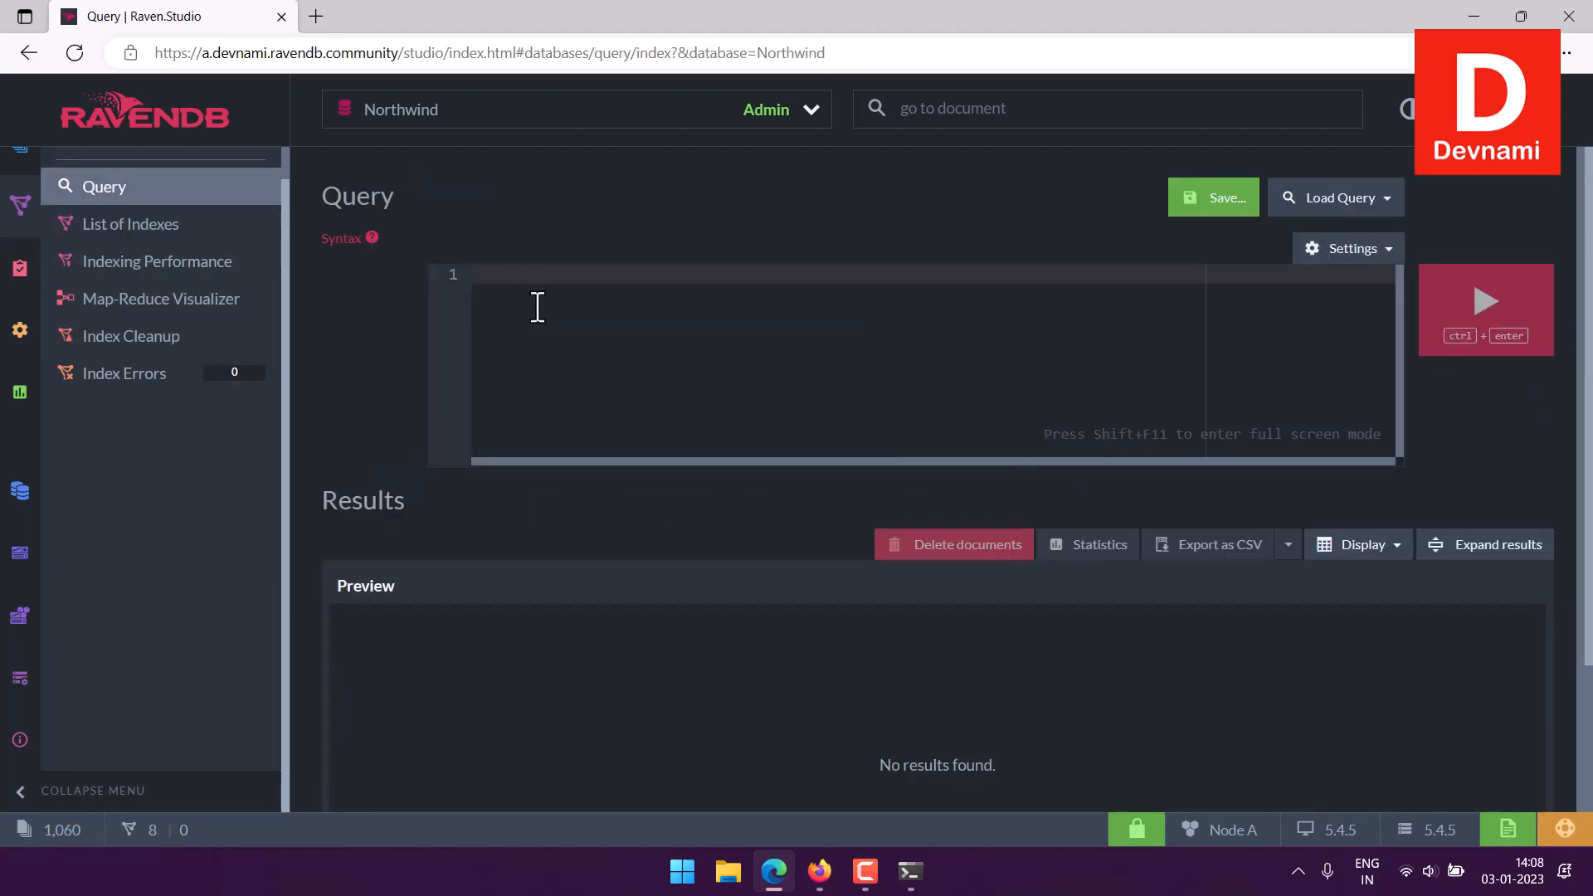
pyautogui.write('fr')
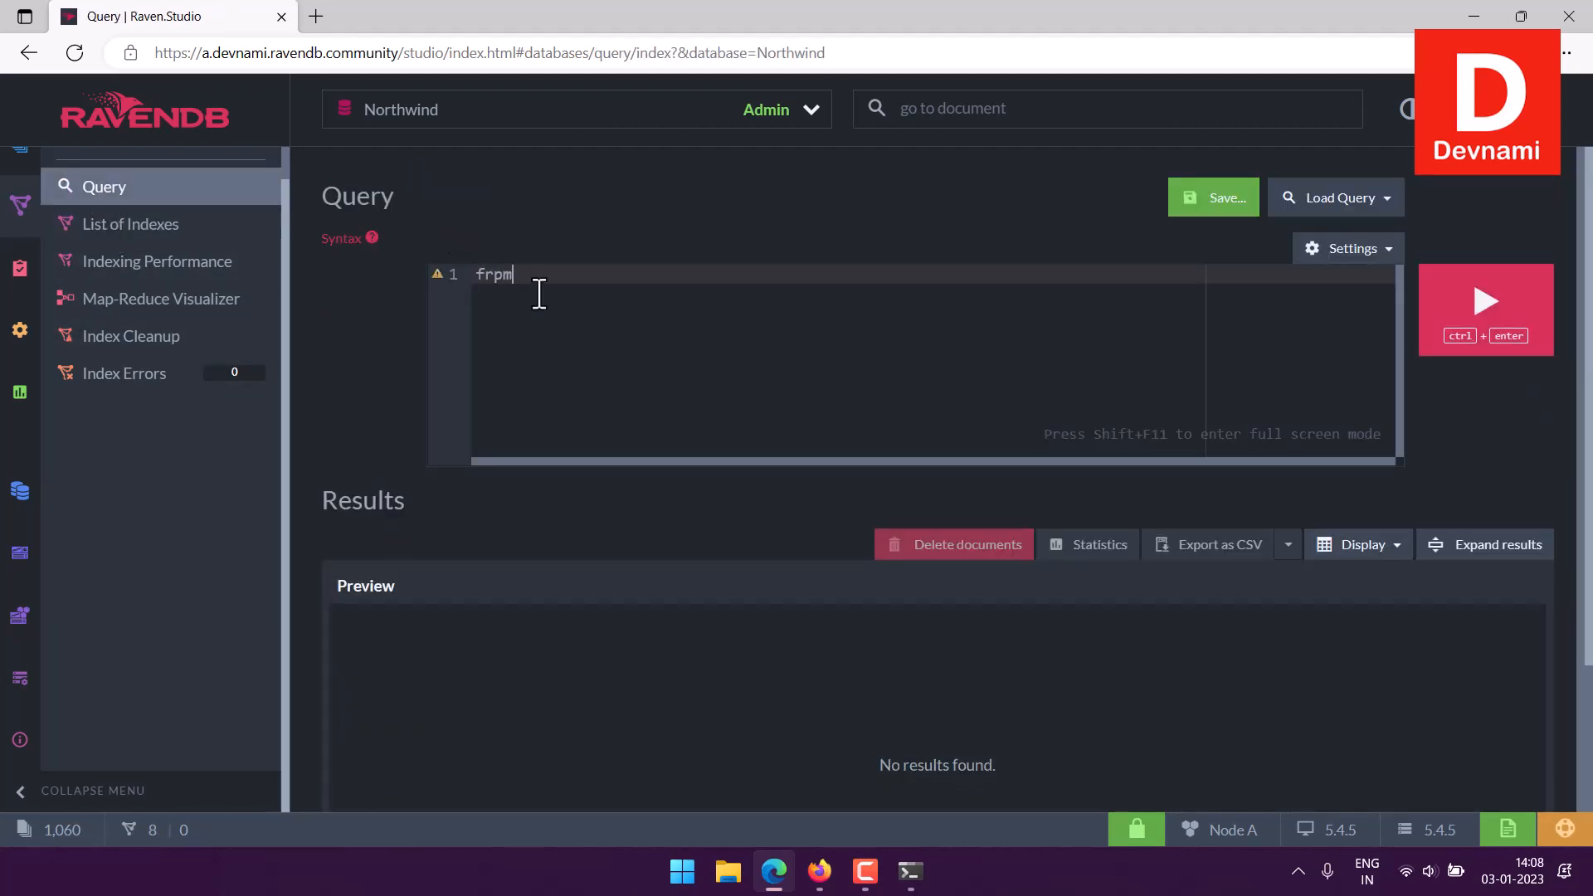
pyautogui.write('pm')
pyautogui.press('BackSpace')
pyautogui.press('BackSpace')
pyautogui.write('om in')
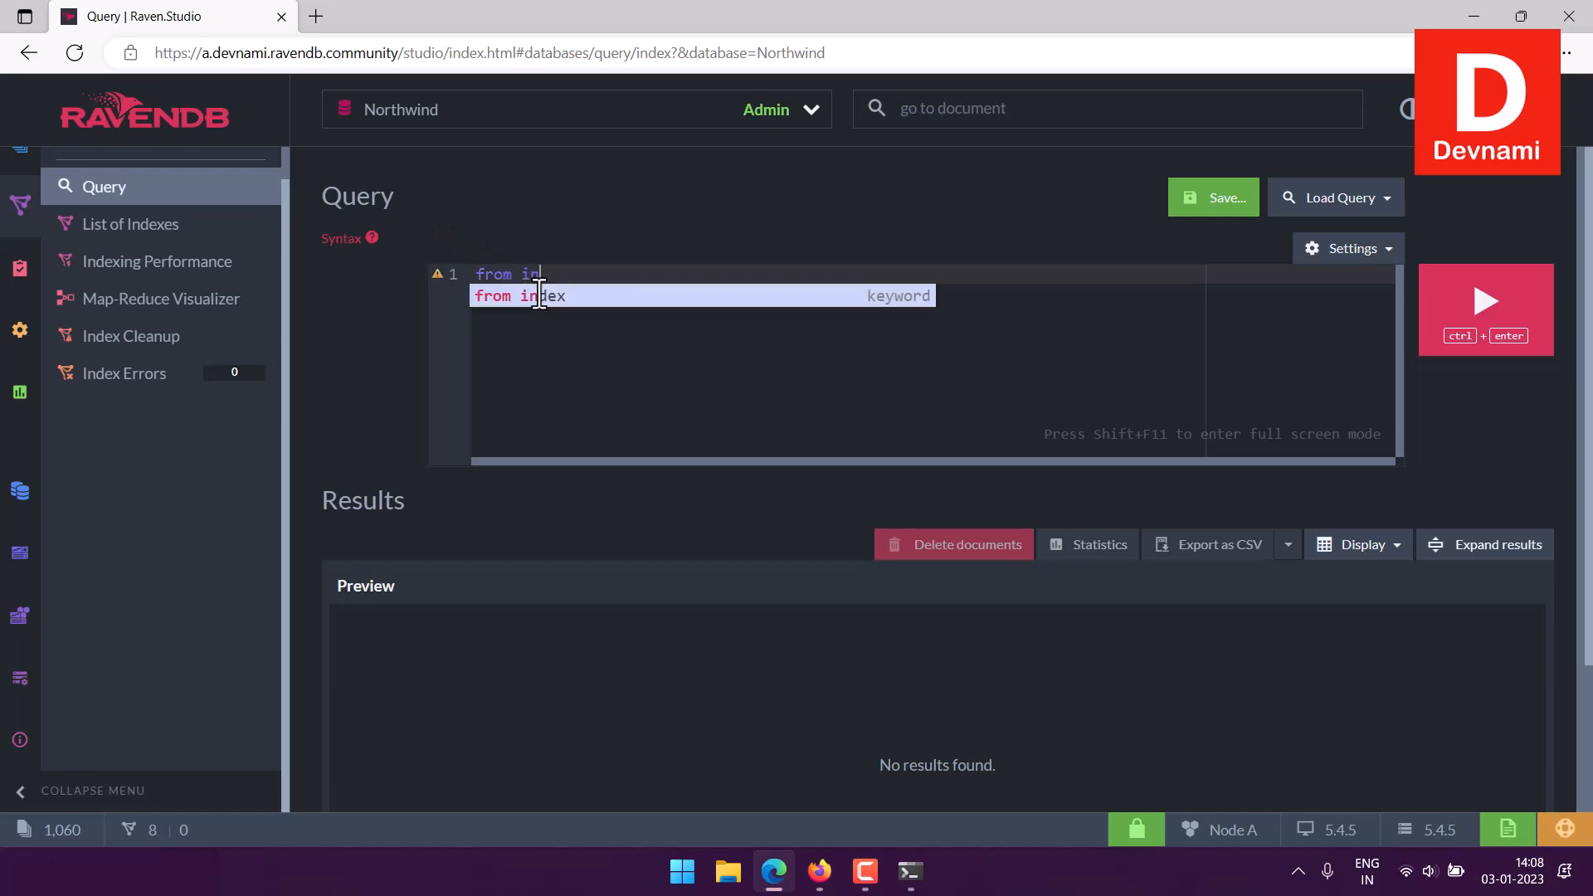
pyautogui.write('dex')
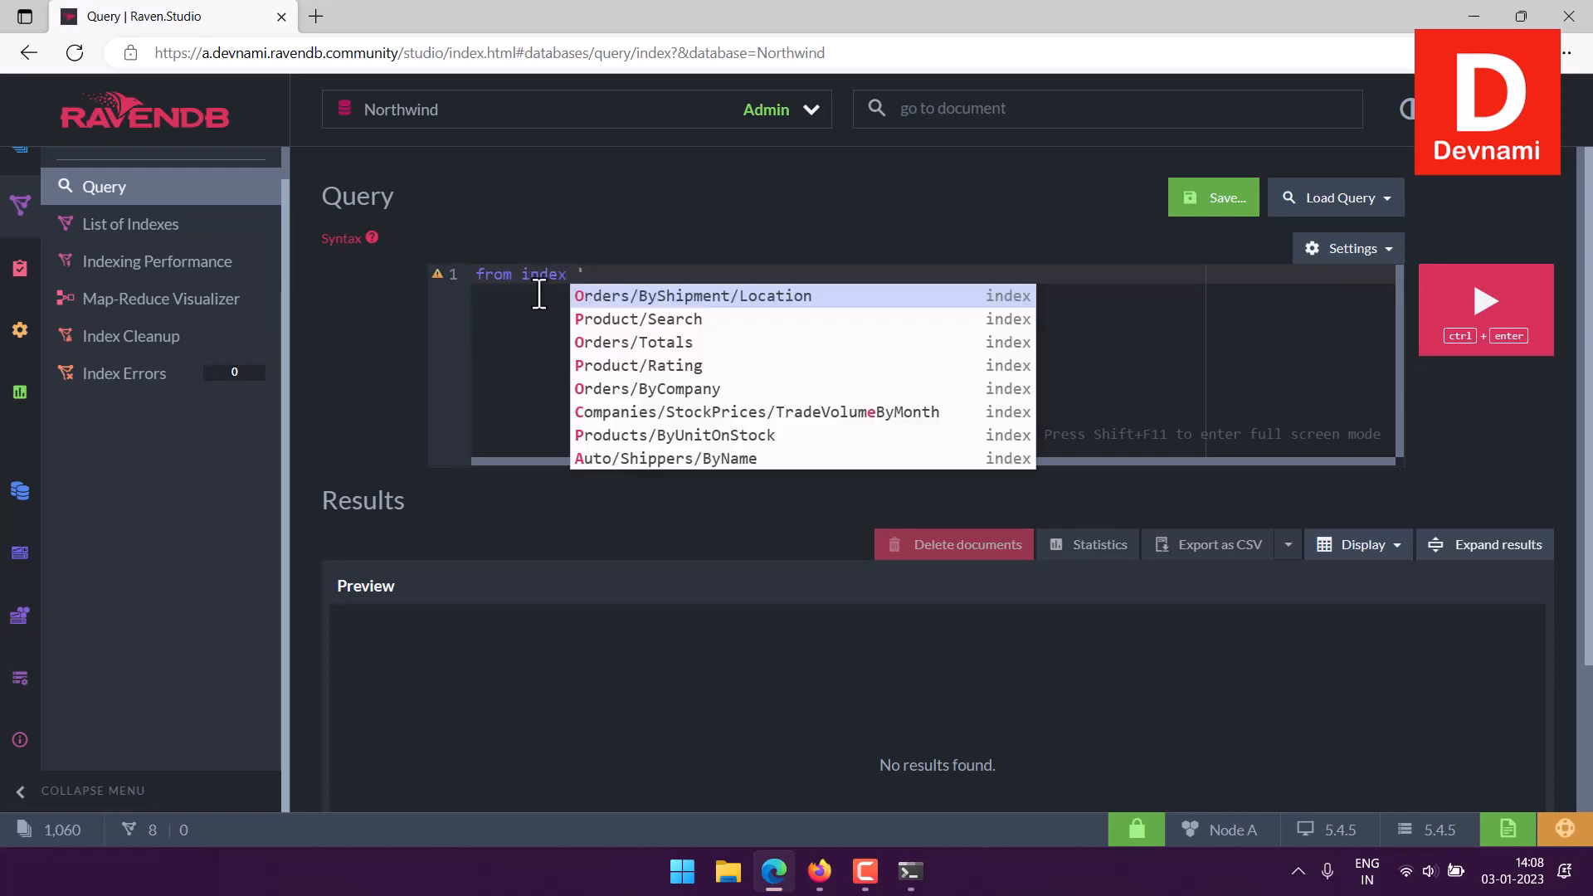
pyautogui.click(684, 297)
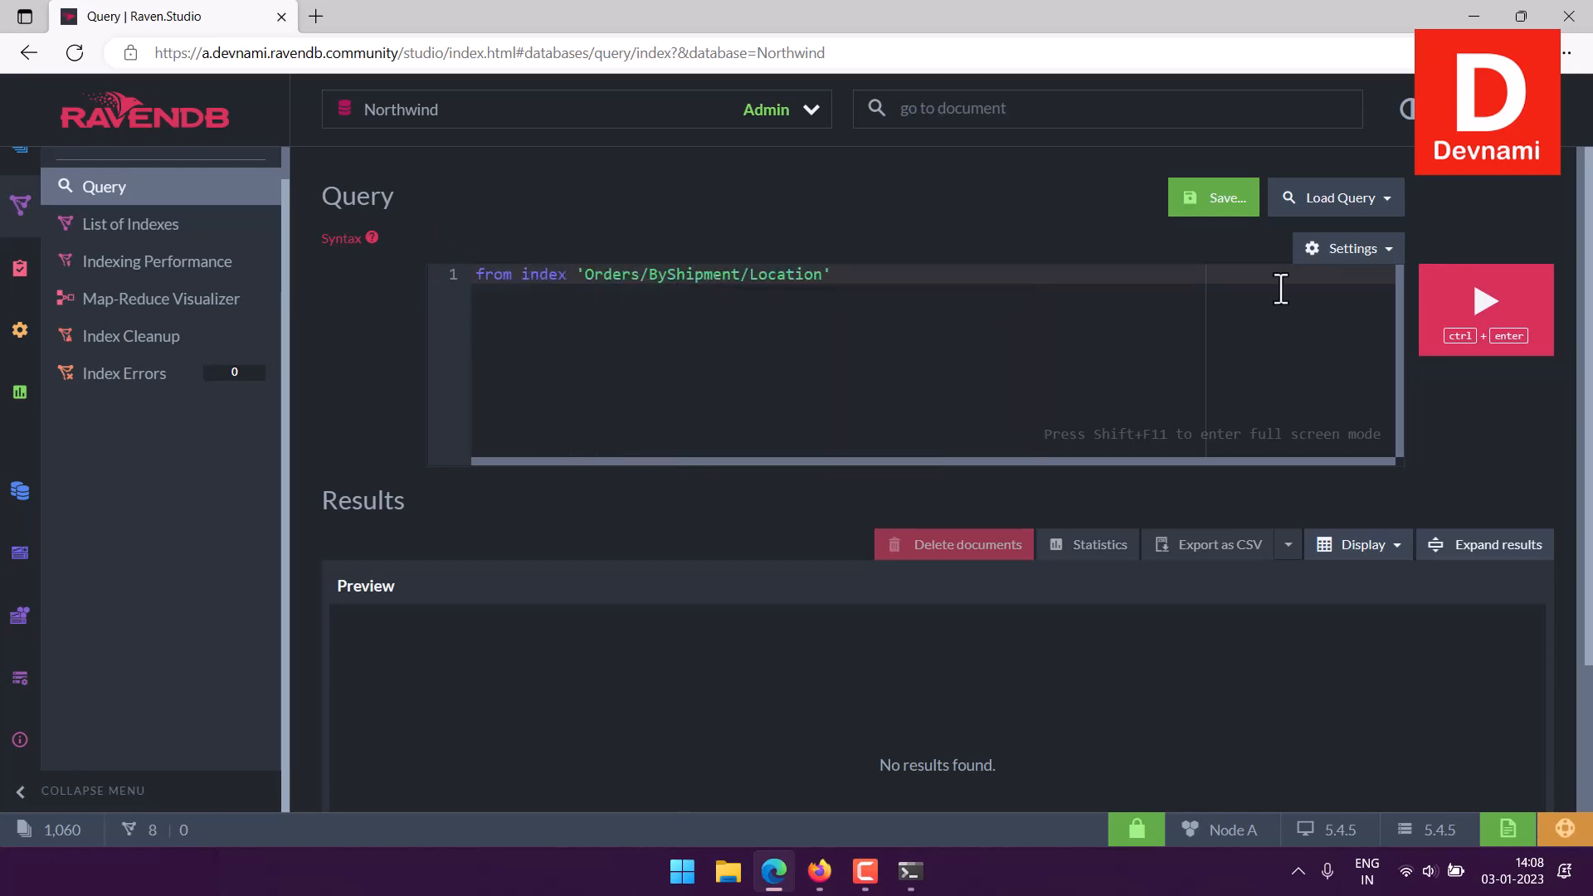
pyautogui.click(1450, 313)
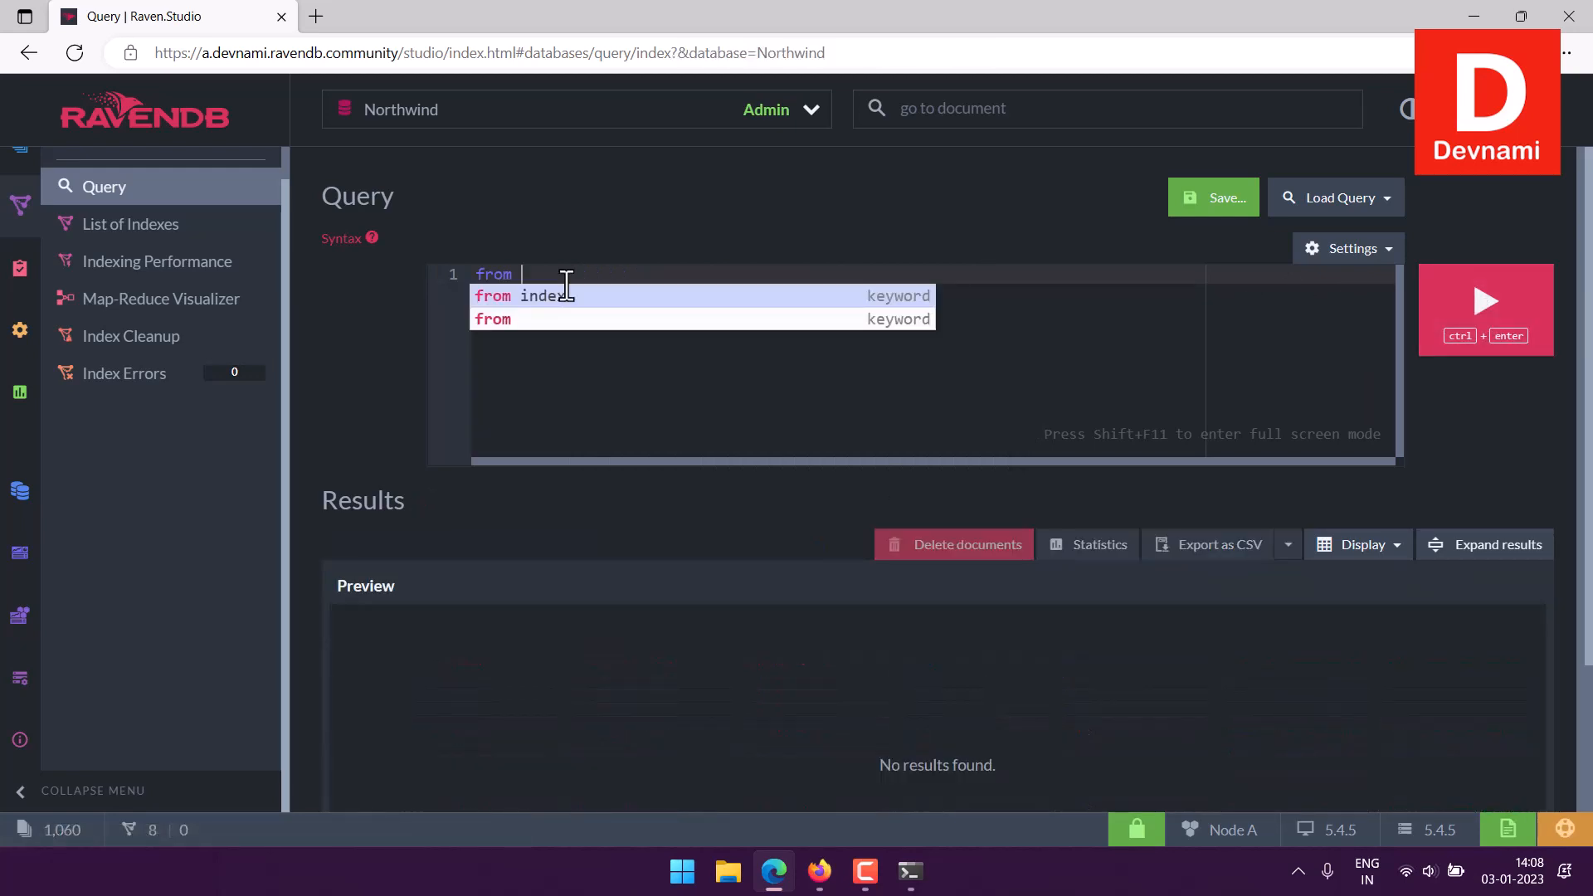
# Step: Change the query to from index 'Orders/Totals' and run it
pyautogui.write("index '")
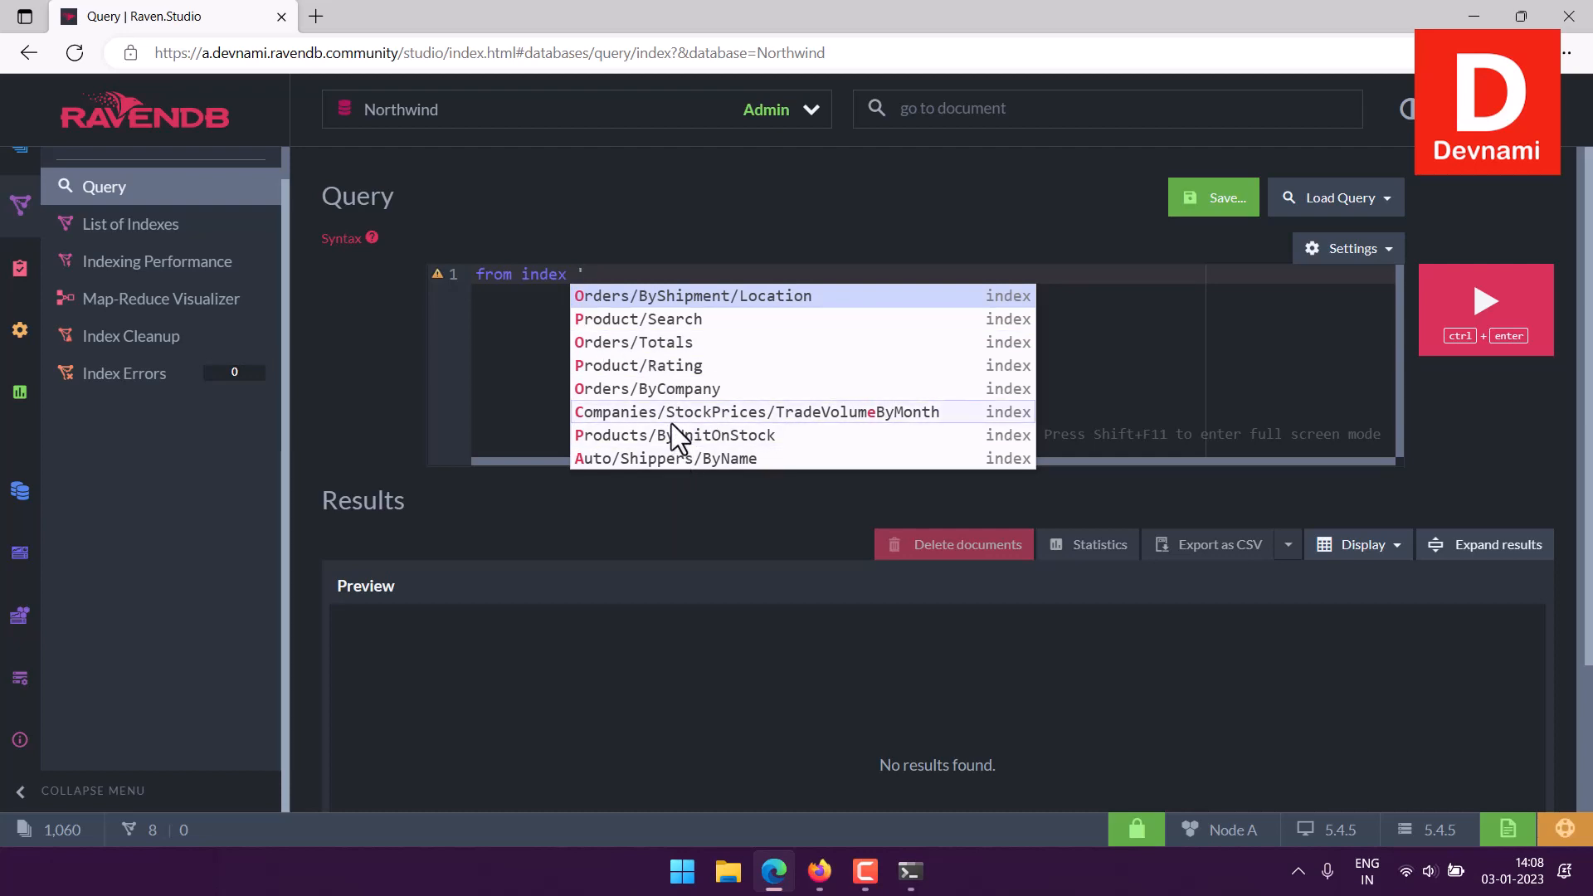
pyautogui.click(638, 346)
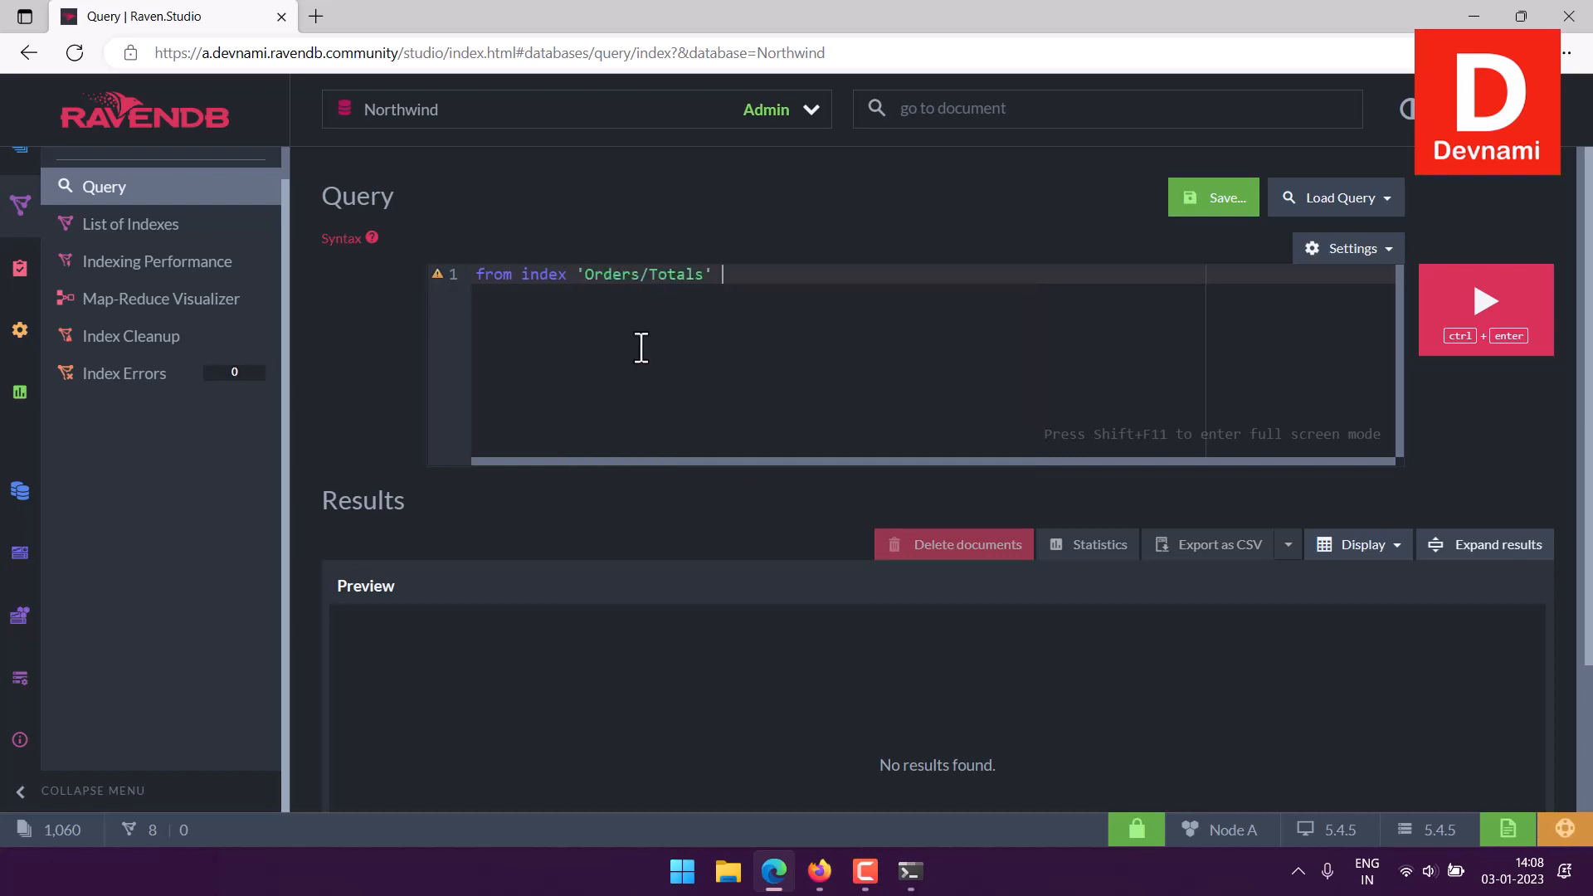
pyautogui.click(1427, 355)
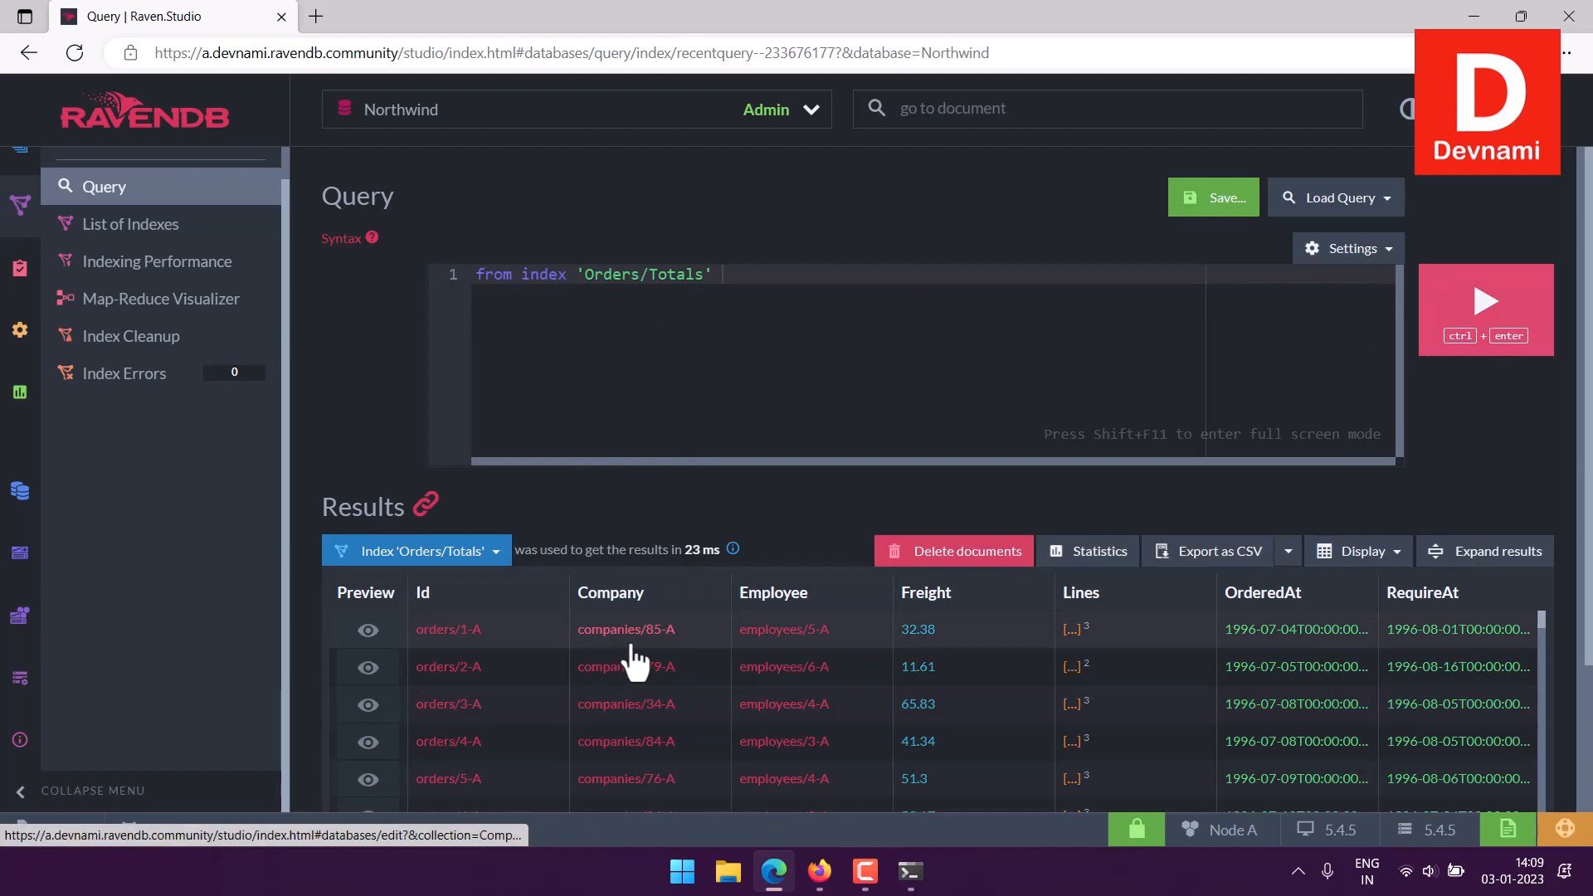
# Step: Copy the employees/3-A value from the Employee column of the Orders/Totals results
pyautogui.scroll(-2, 747, 688)
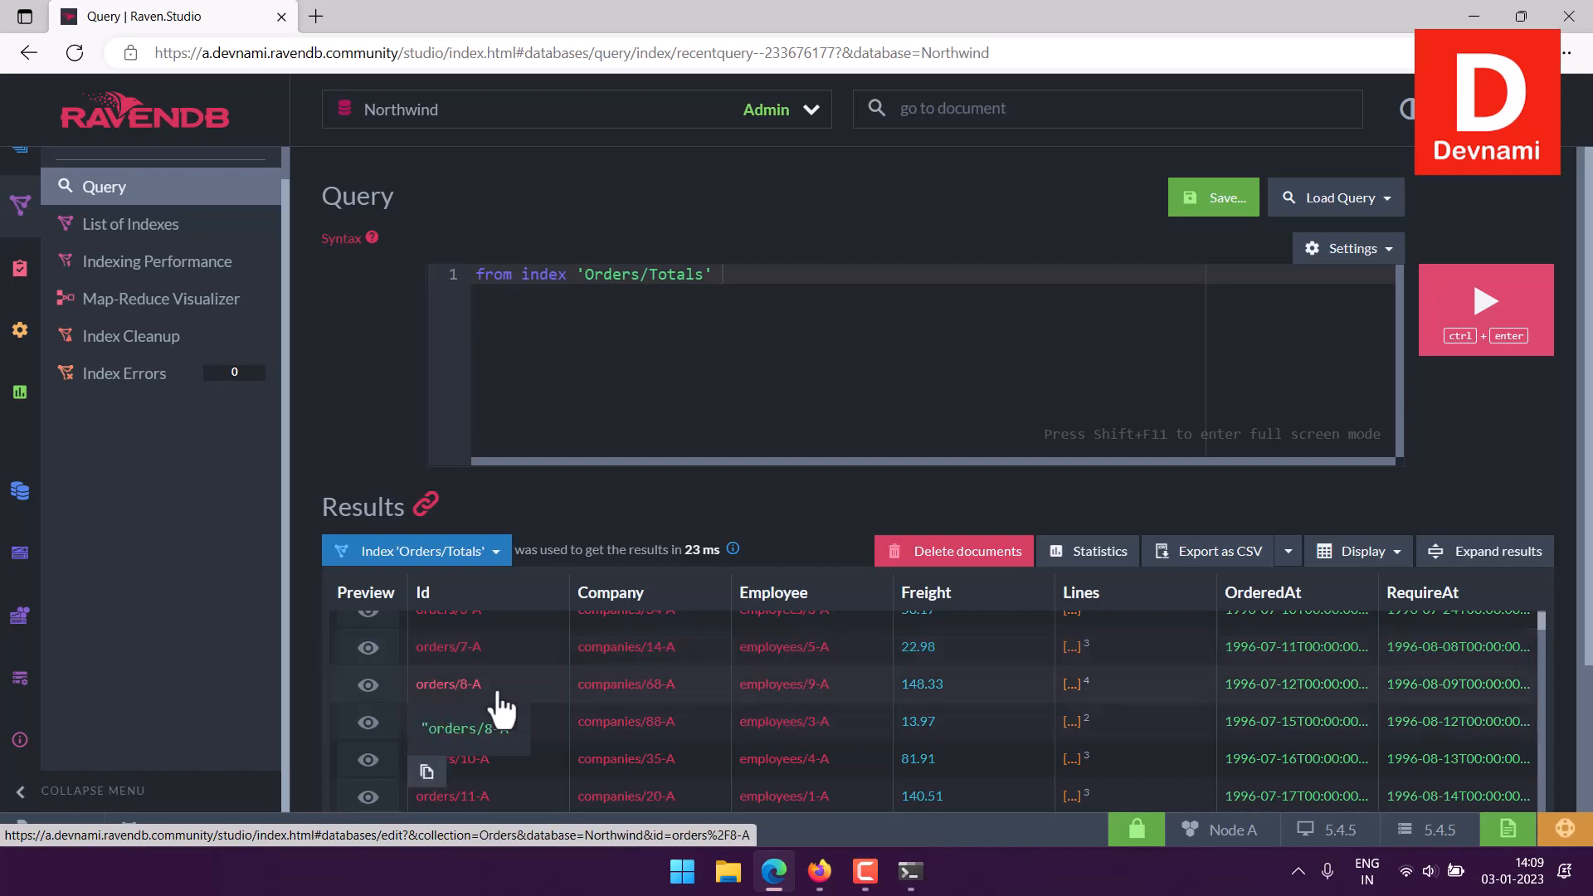
pyautogui.moveTo(807, 740)
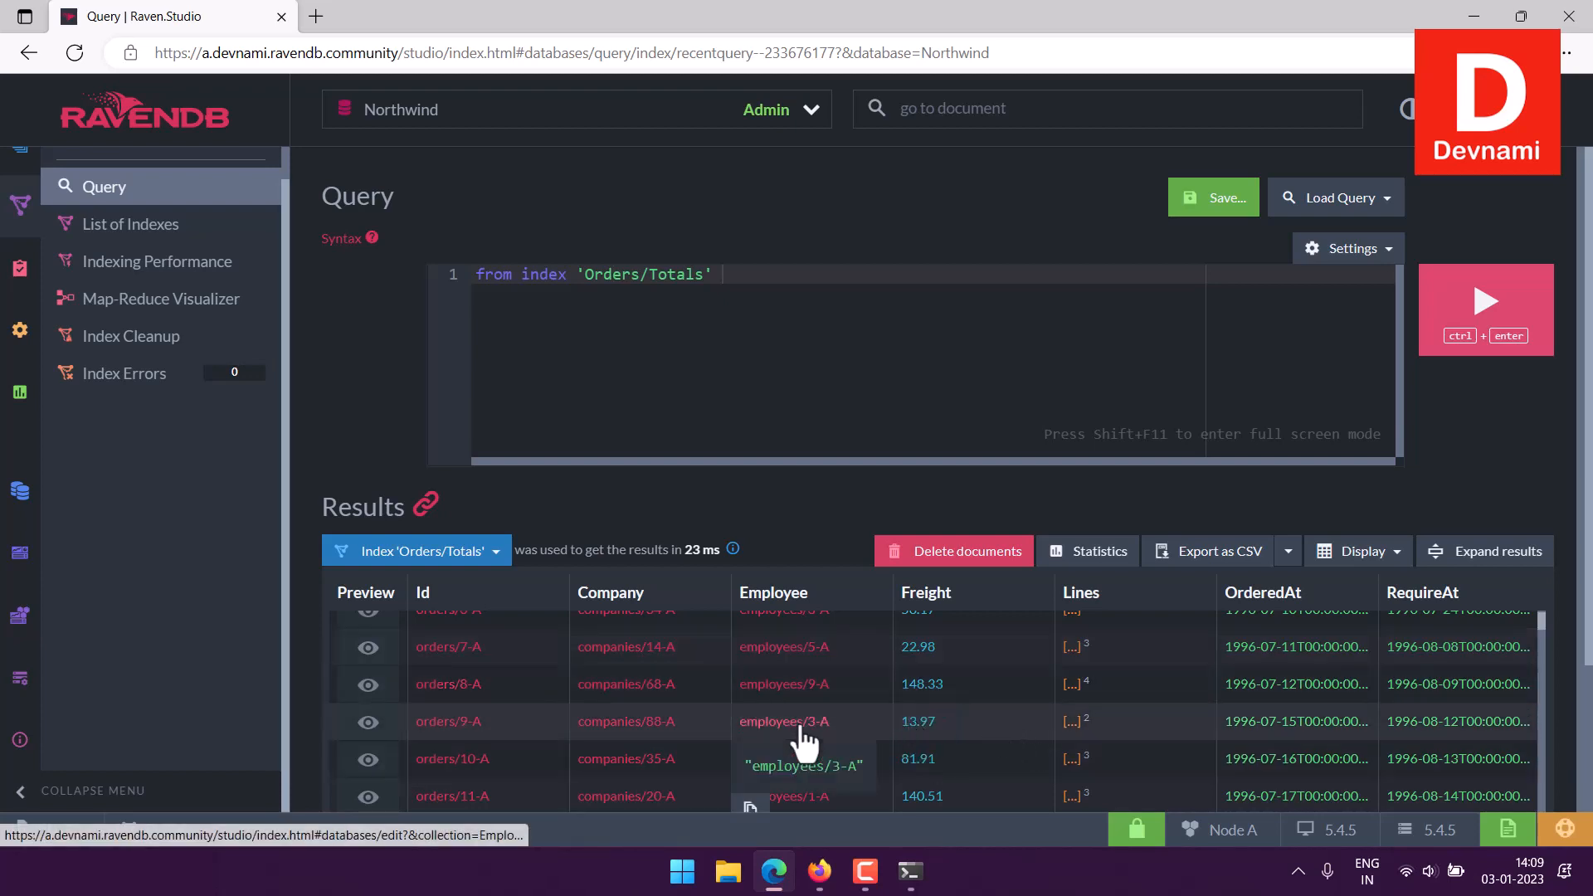
pyautogui.click(750, 807)
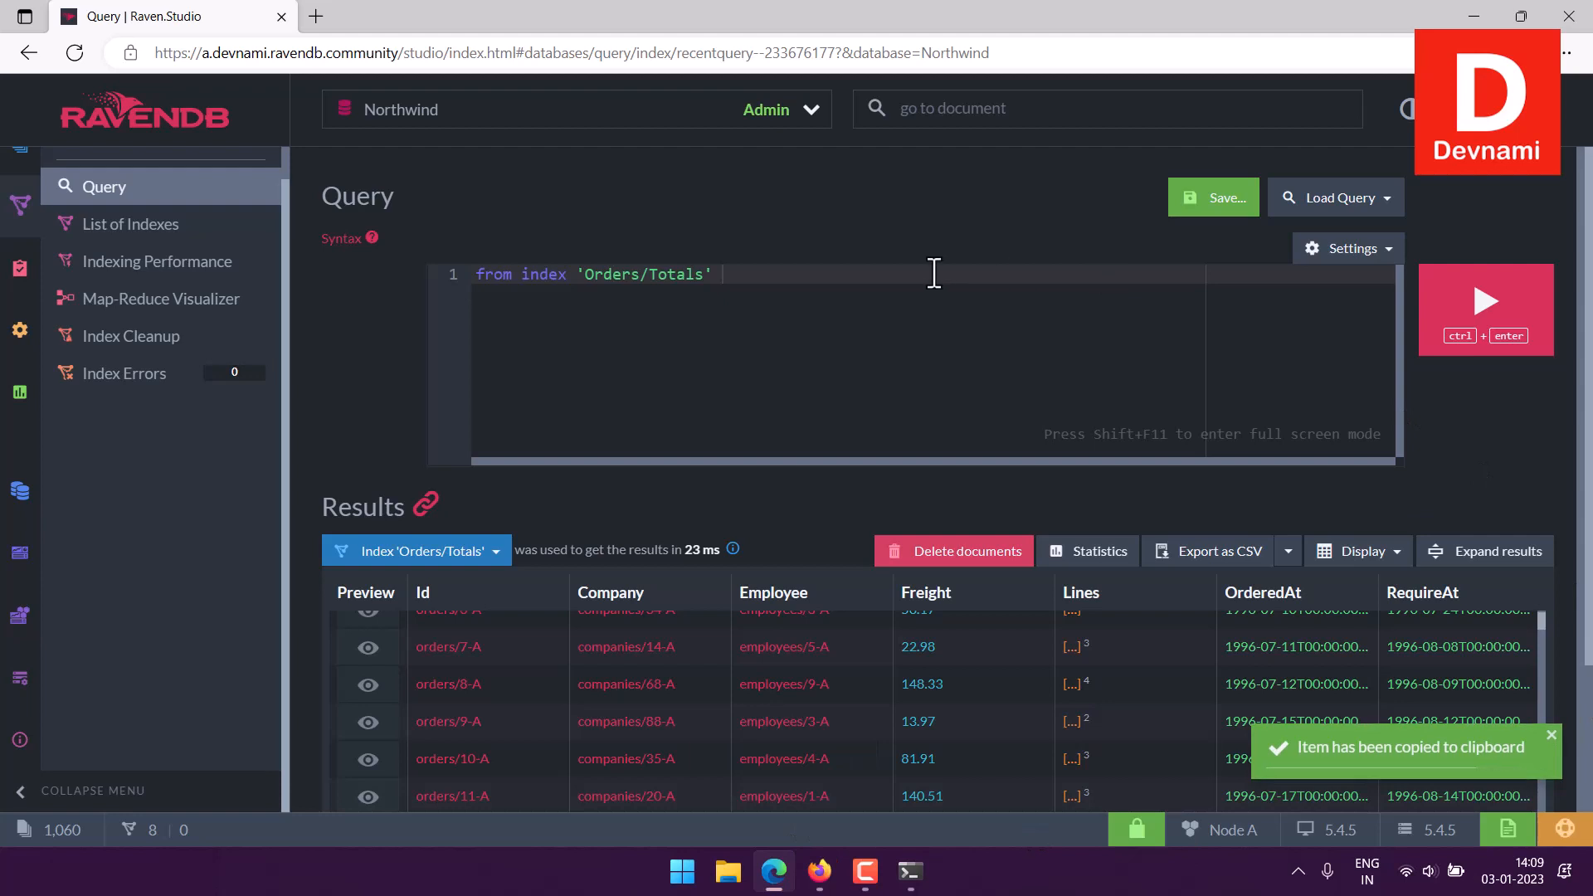
# Step: Add a second line to the query with the filter where Employee == 'employees/3-A', using the copied ID in single quotes
pyautogui.press('Return')
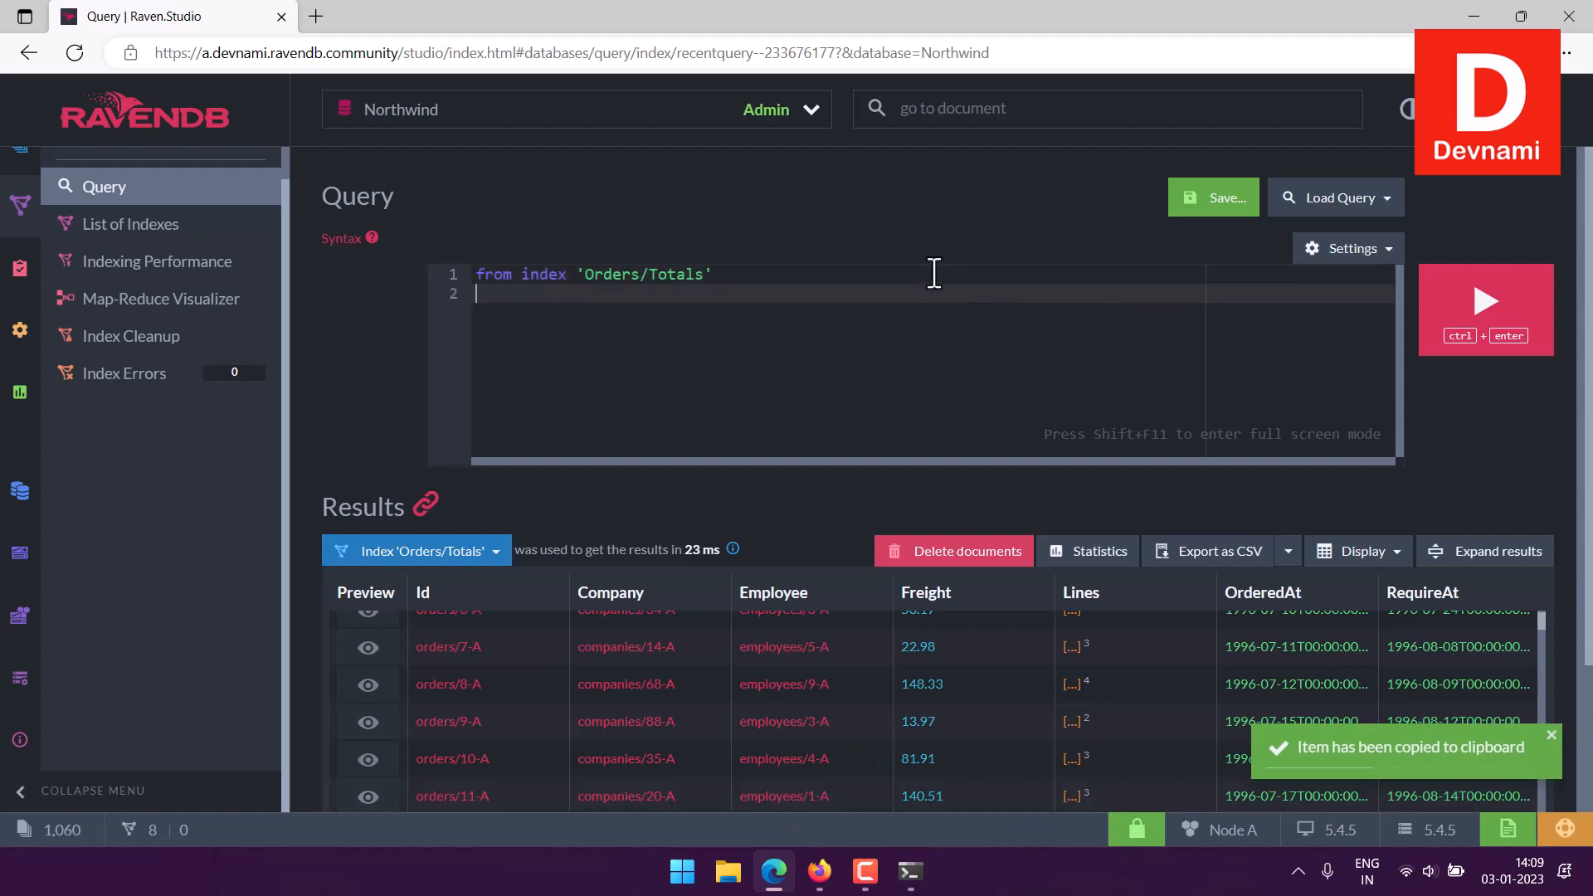
pyautogui.write('wh')
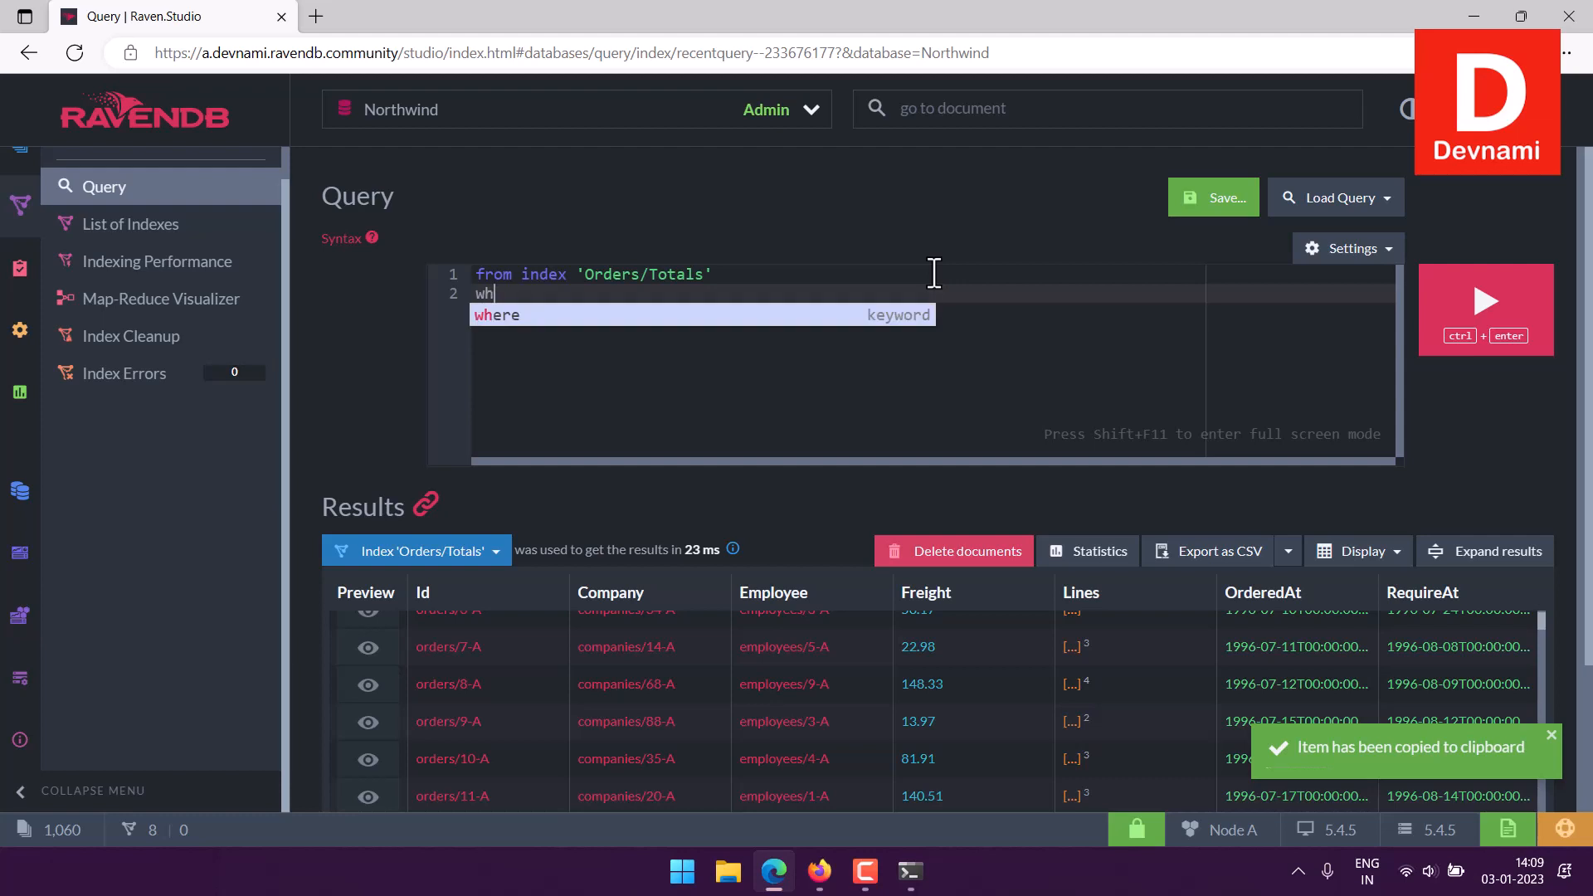
pyautogui.write('ere ')
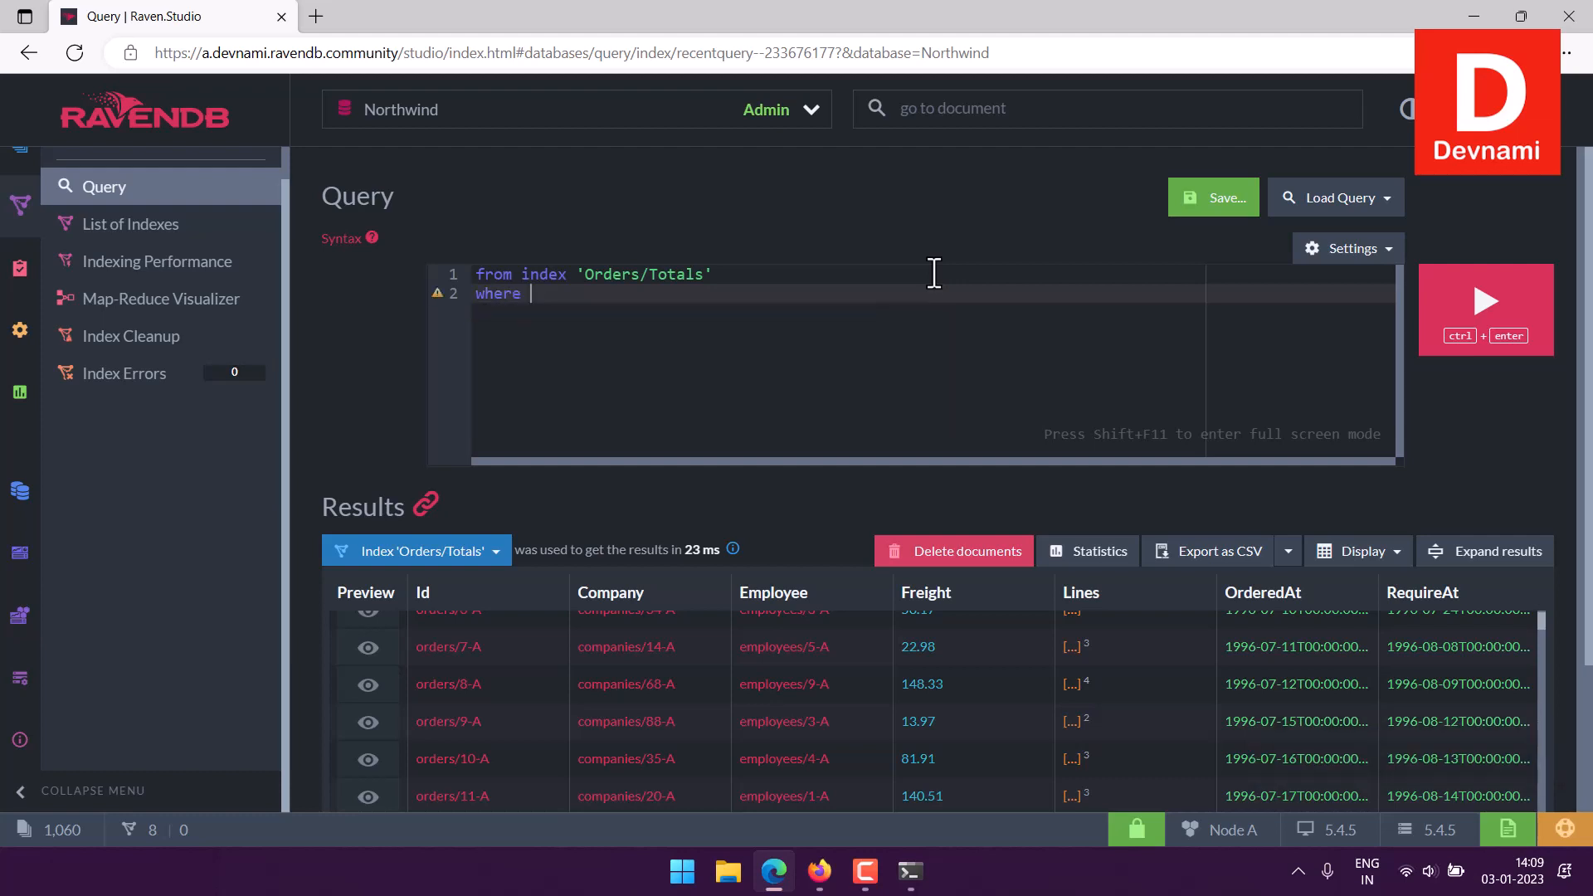
pyautogui.write("Employee = = '")
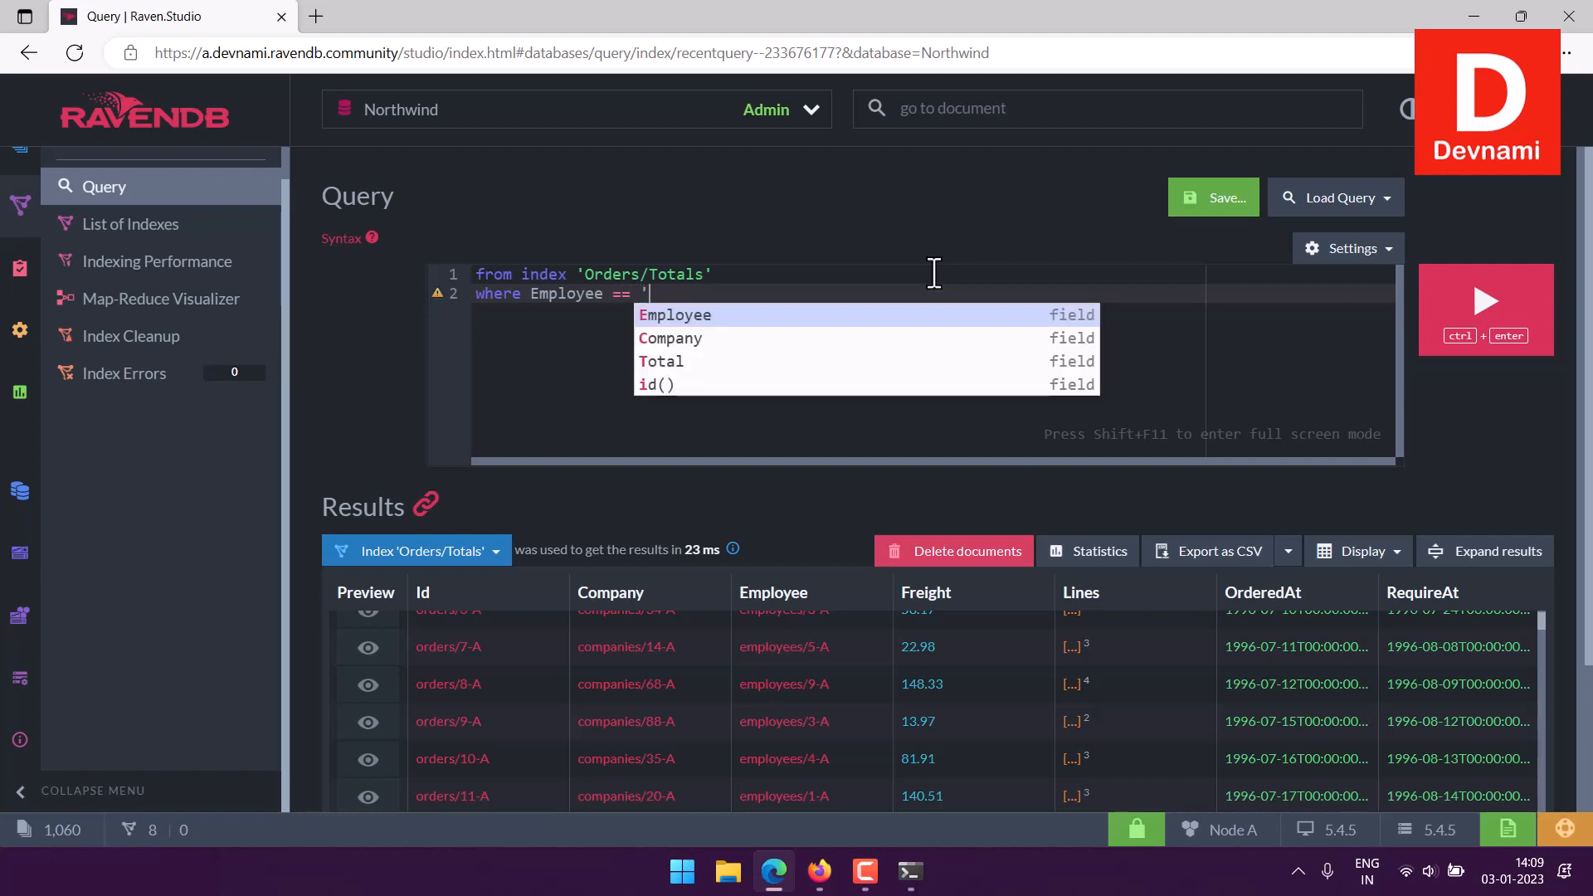
pyautogui.hotkey('ctrl', 'v')
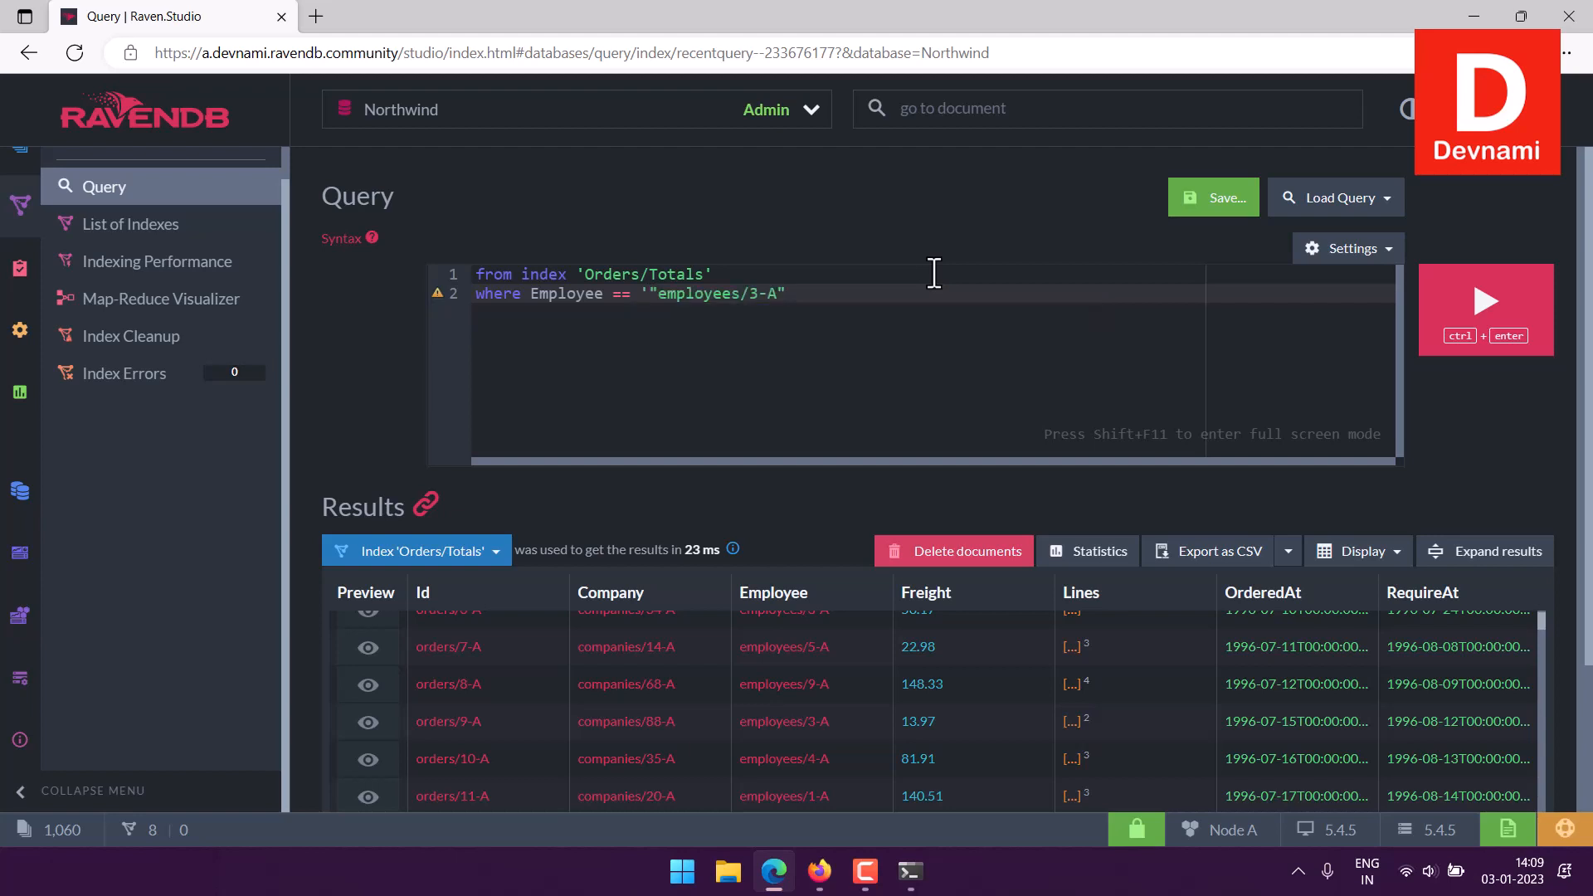
pyautogui.press('BackSpace')
pyautogui.write("'")
pyautogui.click(657, 294)
pyautogui.press('BackSpace')
# Step: Run the filtered query and look through the returned orders, checking the Employee column
pyautogui.click(1489, 308)
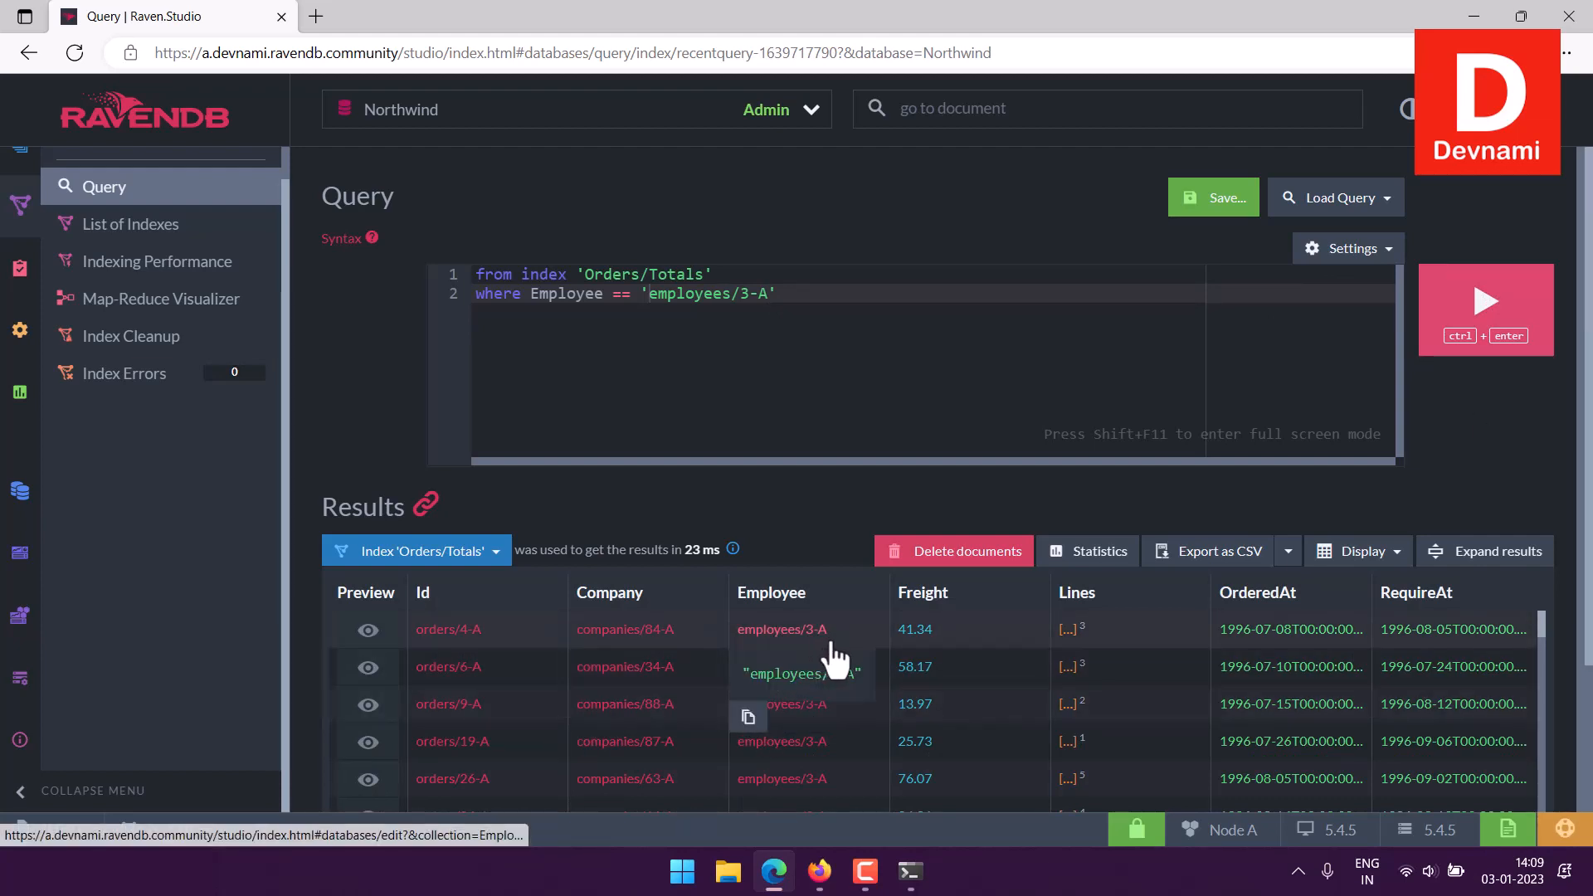
pyautogui.scroll(-1, 846, 775)
pyautogui.scroll(-10, 842, 767)
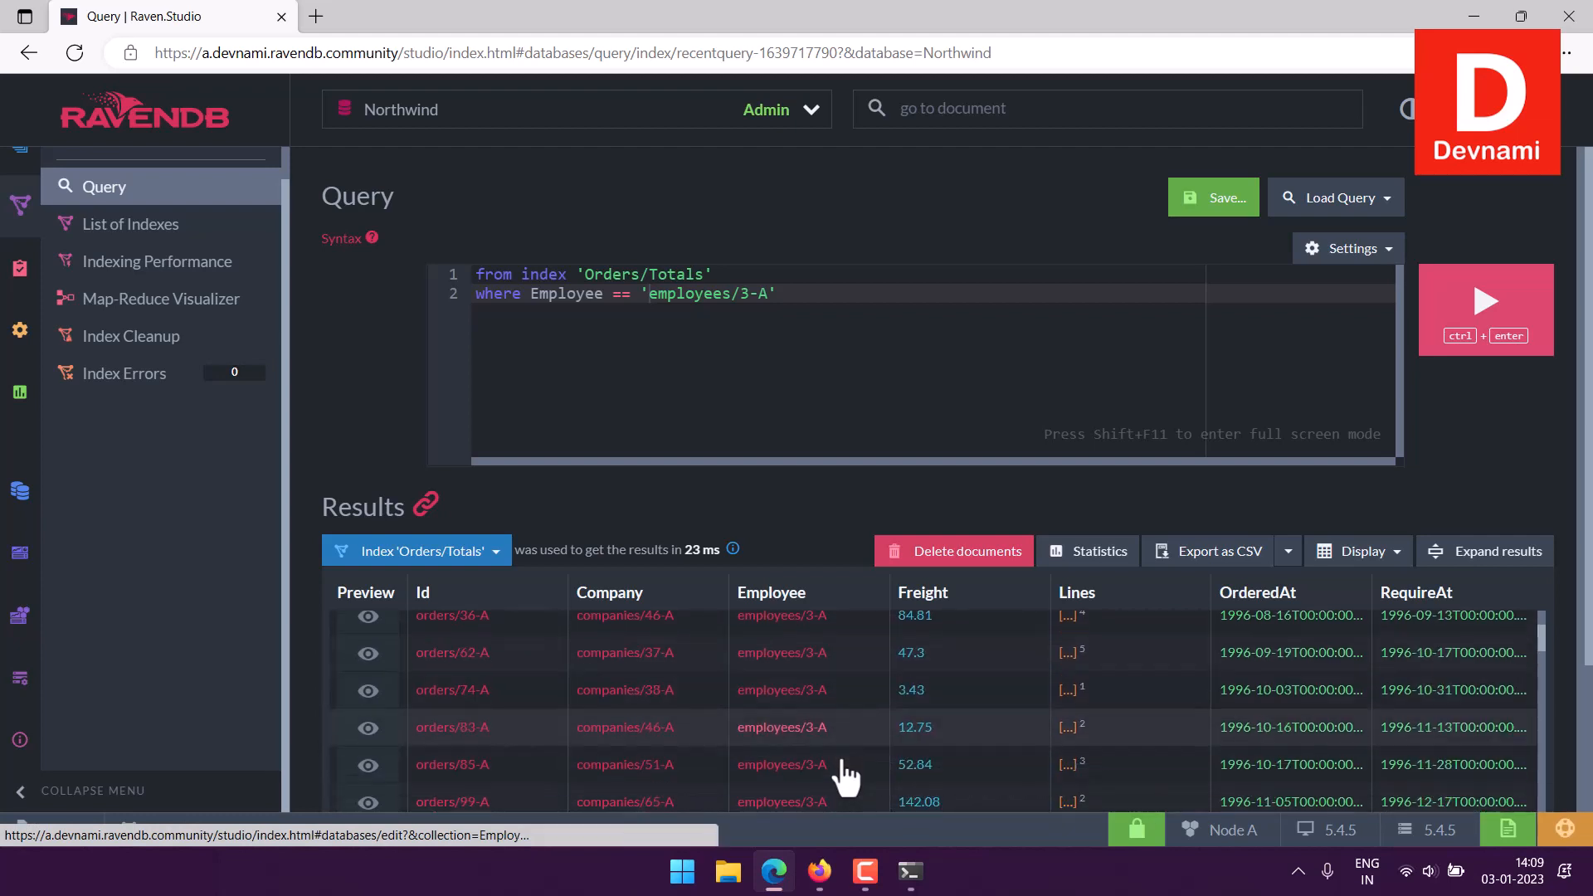
pyautogui.scroll(-10, 846, 768)
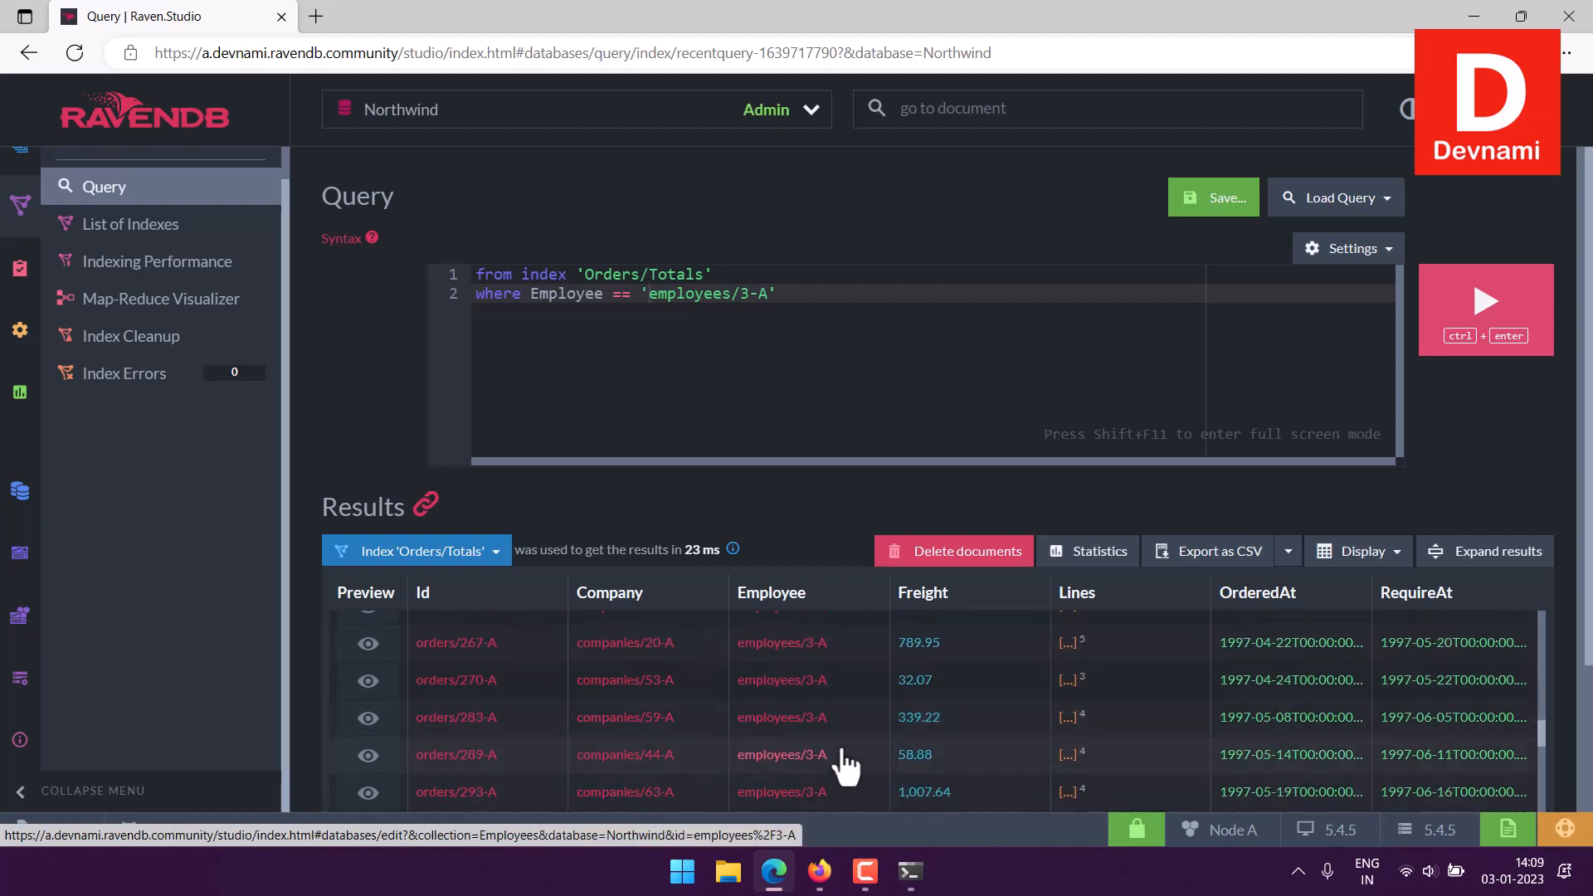
pyautogui.scroll(-10, 846, 763)
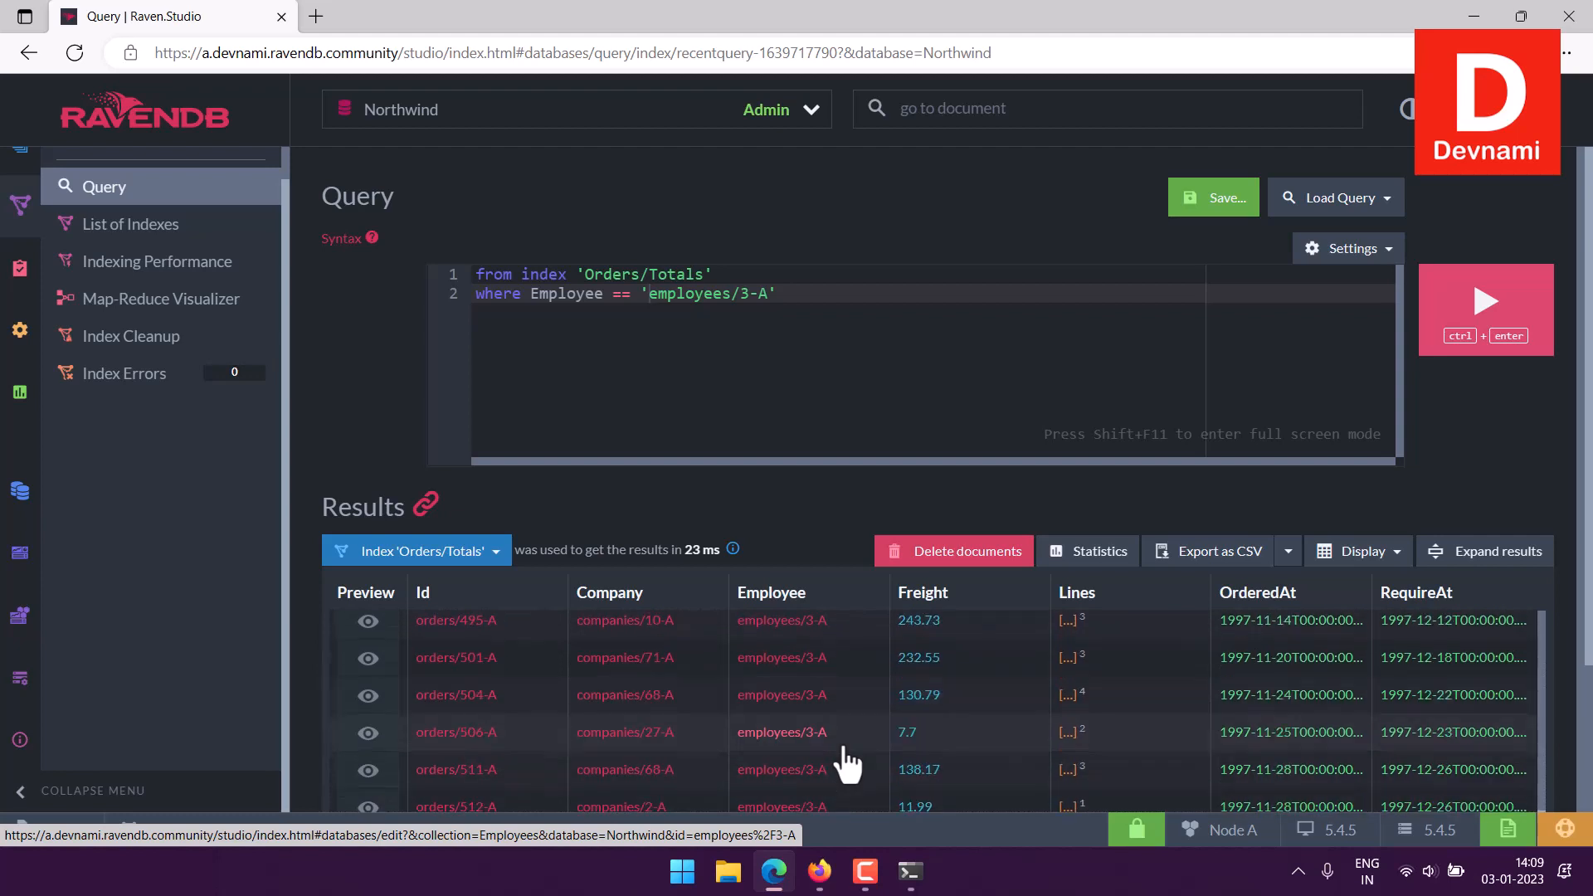
pyautogui.scroll(-5, 846, 761)
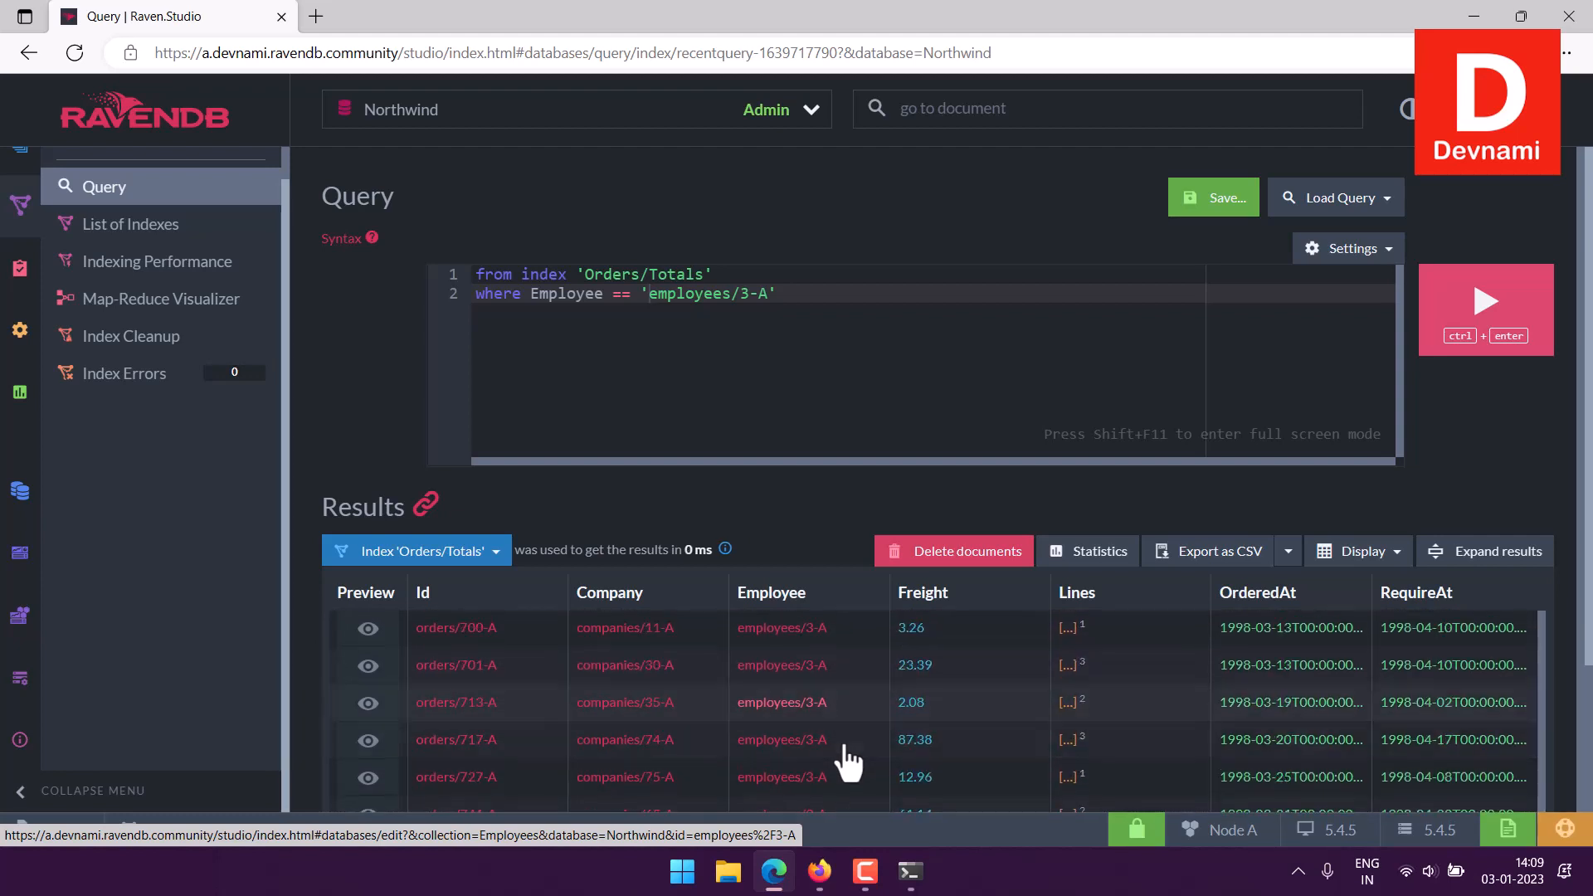